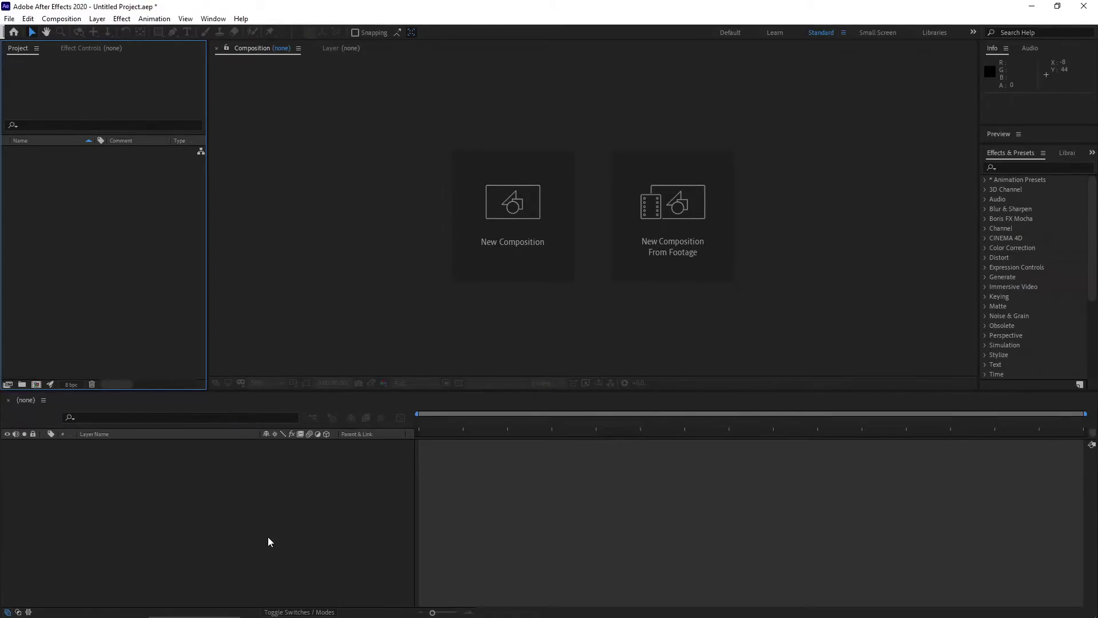
# Create composition Comp at 1920x1080, 24 fps, lasting 0:00:35:00, from the Home screen
pyautogui.click(522, 229)
pyautogui.press('Return')
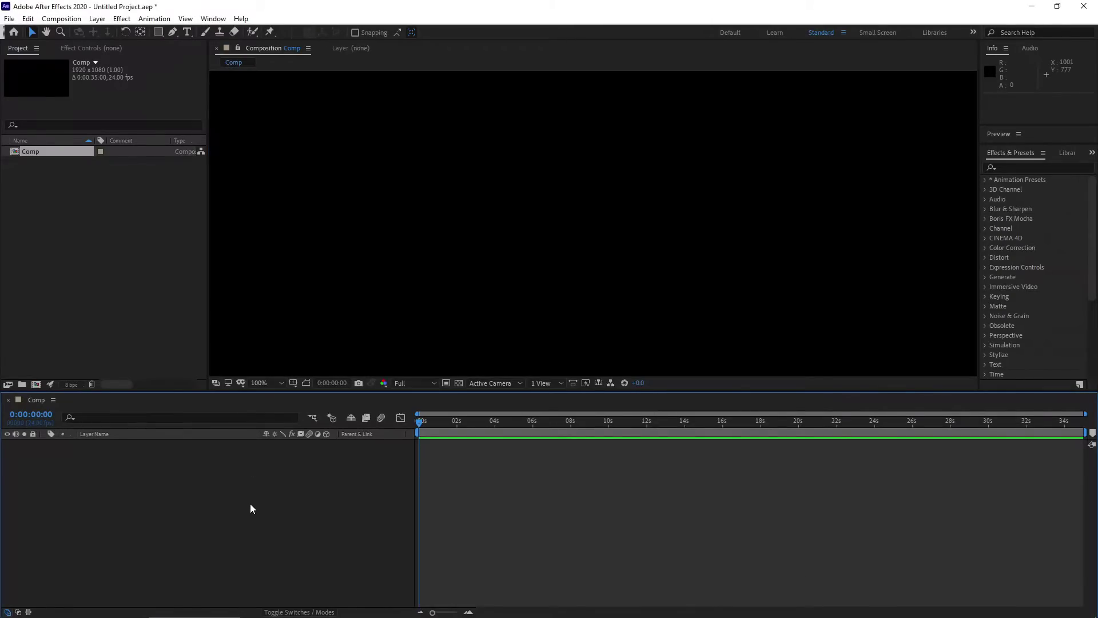
# Add a new solid layer named Element to the comp
pyautogui.hotkey('ctrl', 'y')
pyautogui.write('E')
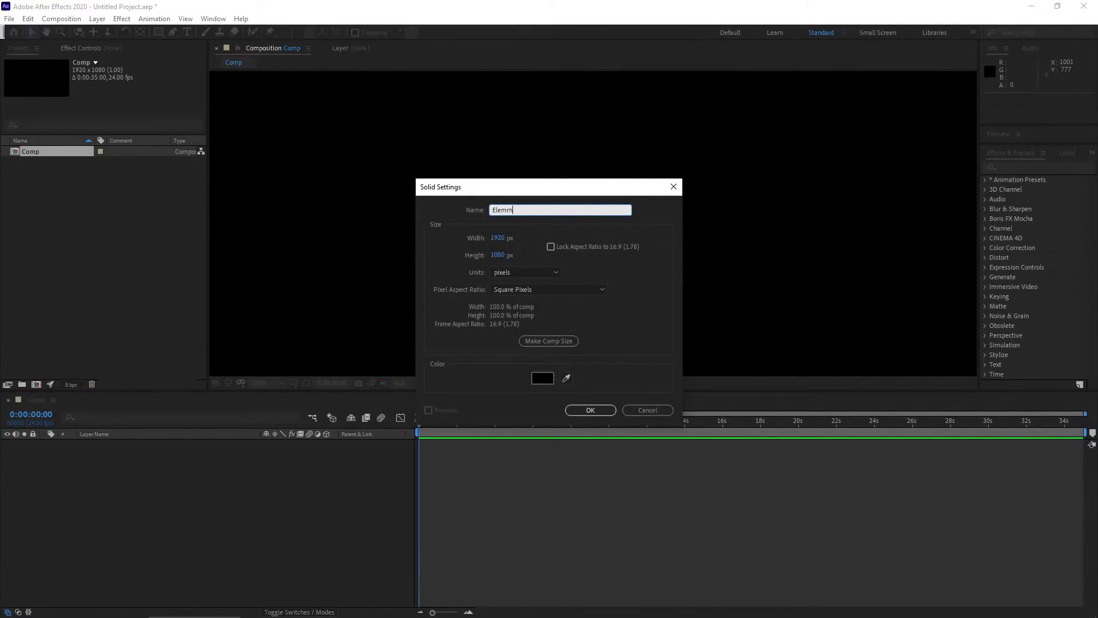
pyautogui.write('lement')
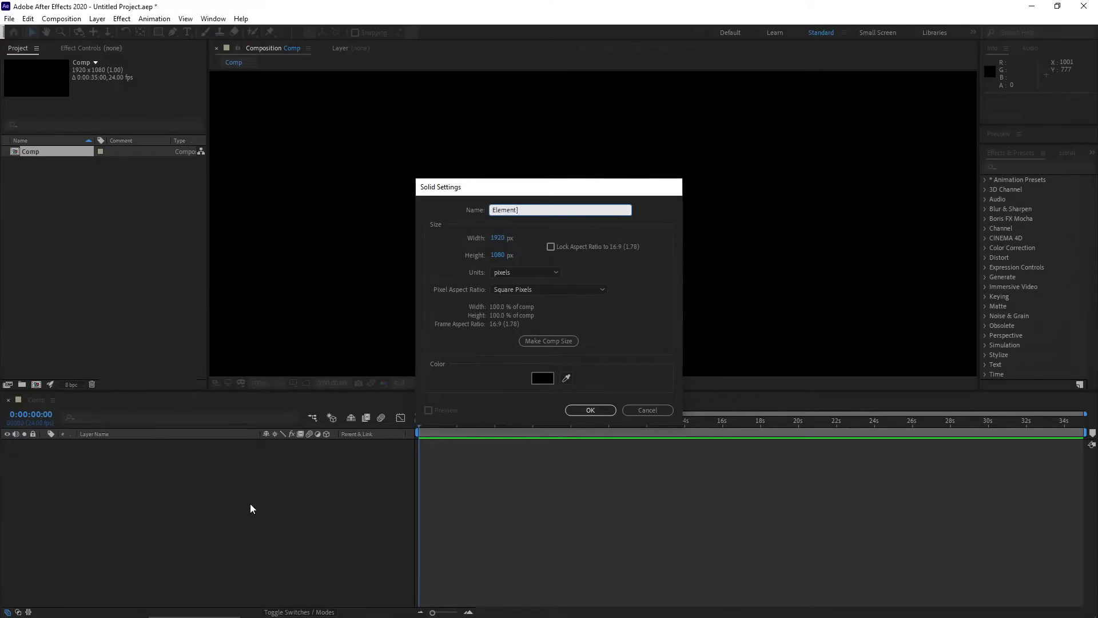
pyautogui.press('Return')
# Apply the Element 3D effect to the solid via a quick 'ele' search
pyautogui.hotkey('ctrl', 'space')
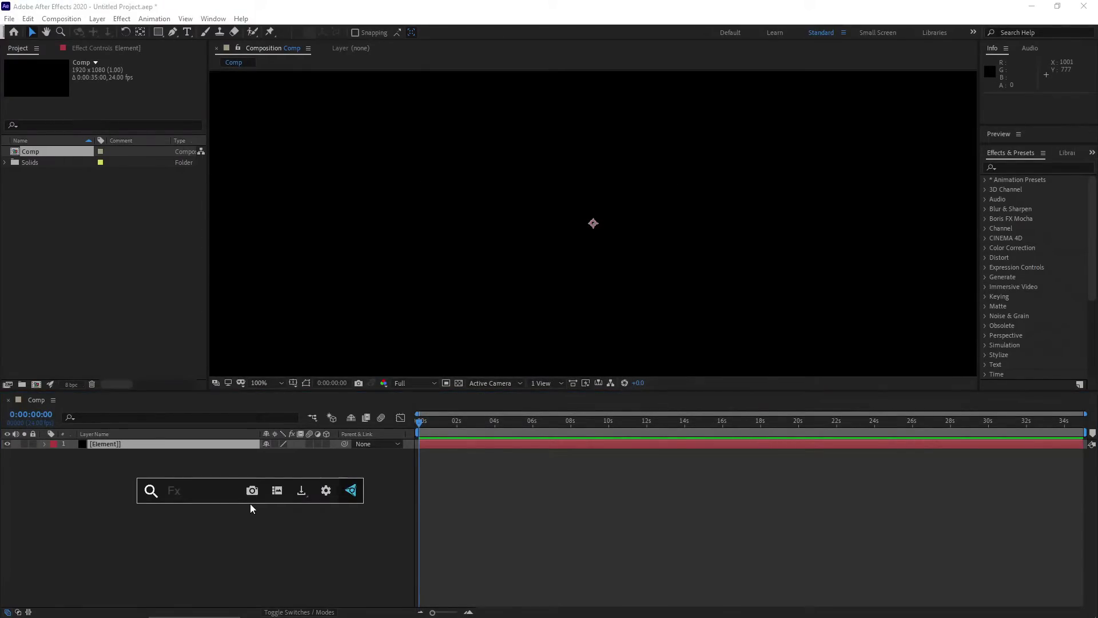
pyautogui.write('ele')
pyautogui.click(251, 506)
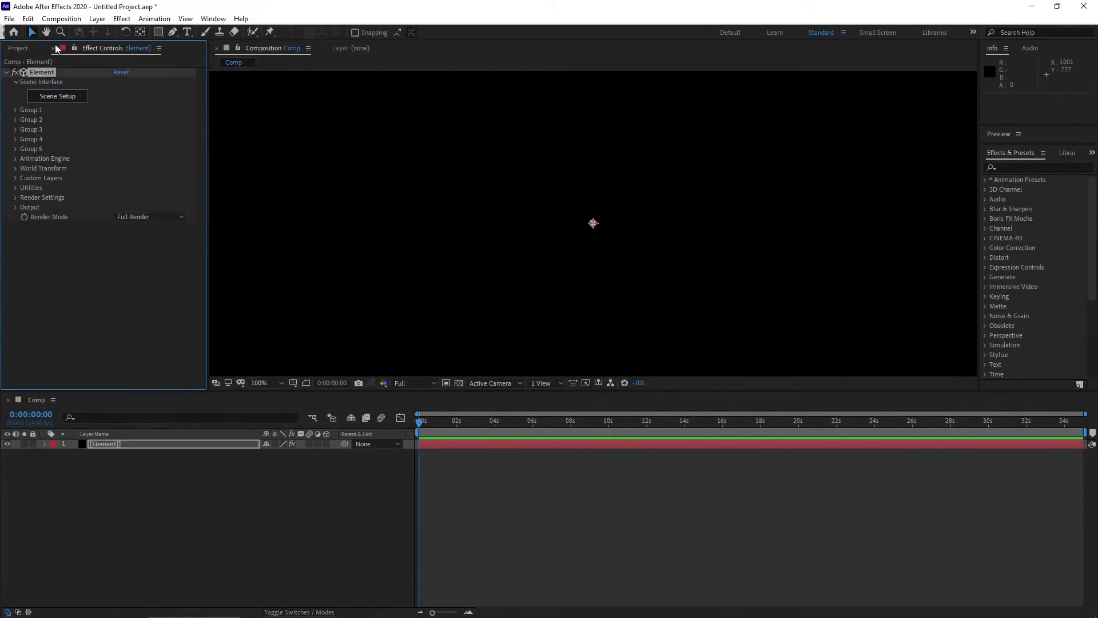
# In Scene Setup, load the box 5 by 9 model and slide it left to X 2.22
pyautogui.click(55, 99)
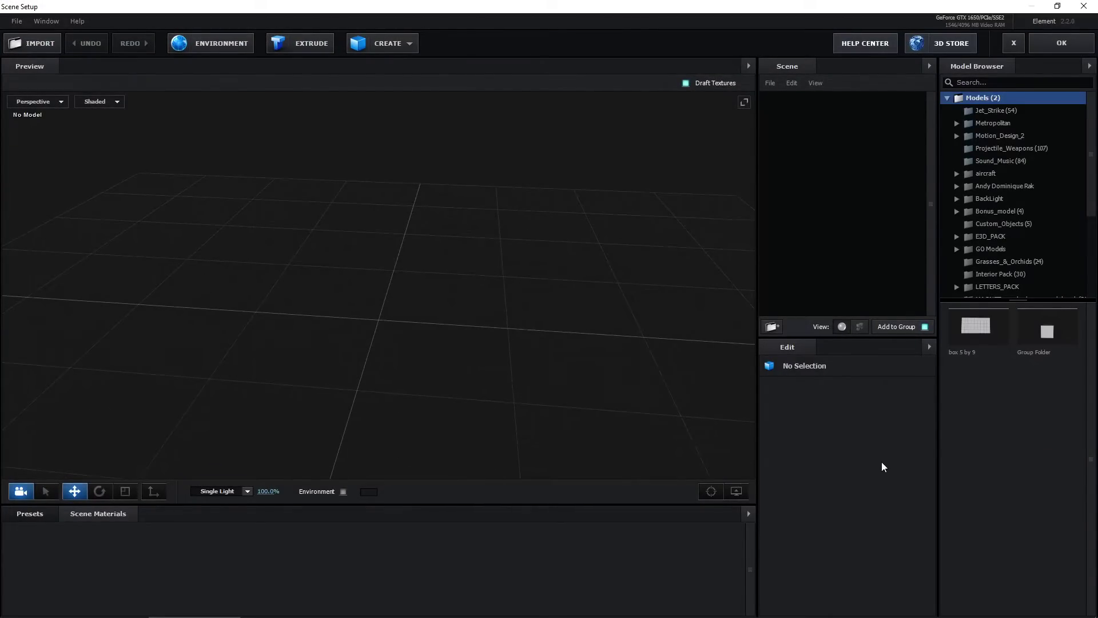
pyautogui.click(982, 327)
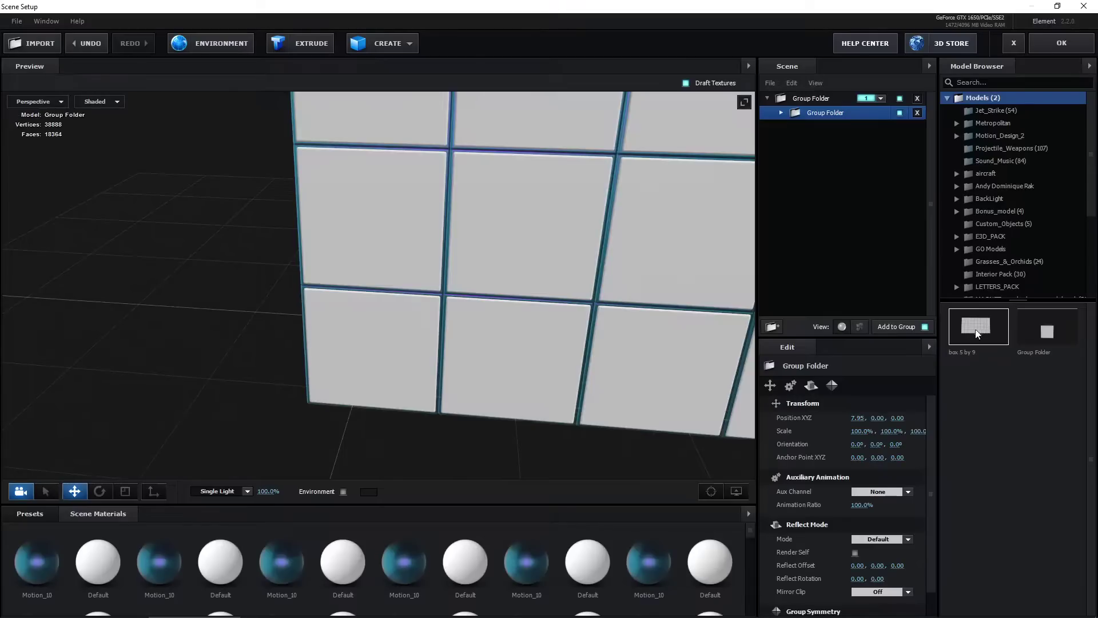
pyautogui.scroll(-5, 544, 355)
pyautogui.moveTo(656, 308); pyautogui.dragTo(444, 305)
pyautogui.scroll(5, 392, 382)
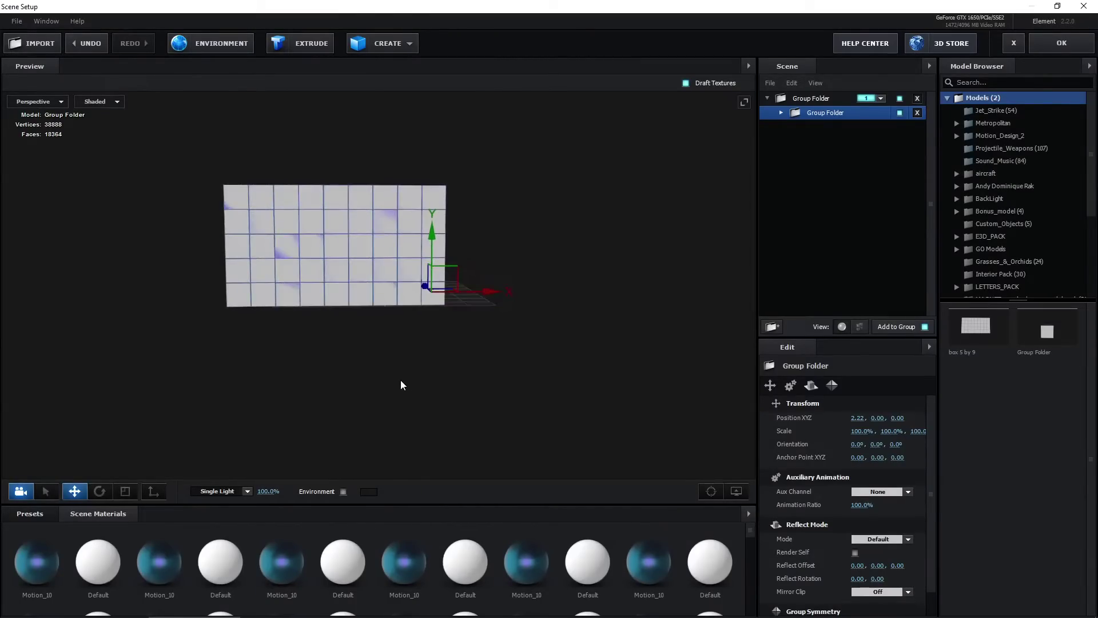
pyautogui.moveTo(389, 383)
pyautogui.mouseDown()
pyautogui.moveTo(383, 411)
pyautogui.moveTo(382, 391)
pyautogui.mouseUp()
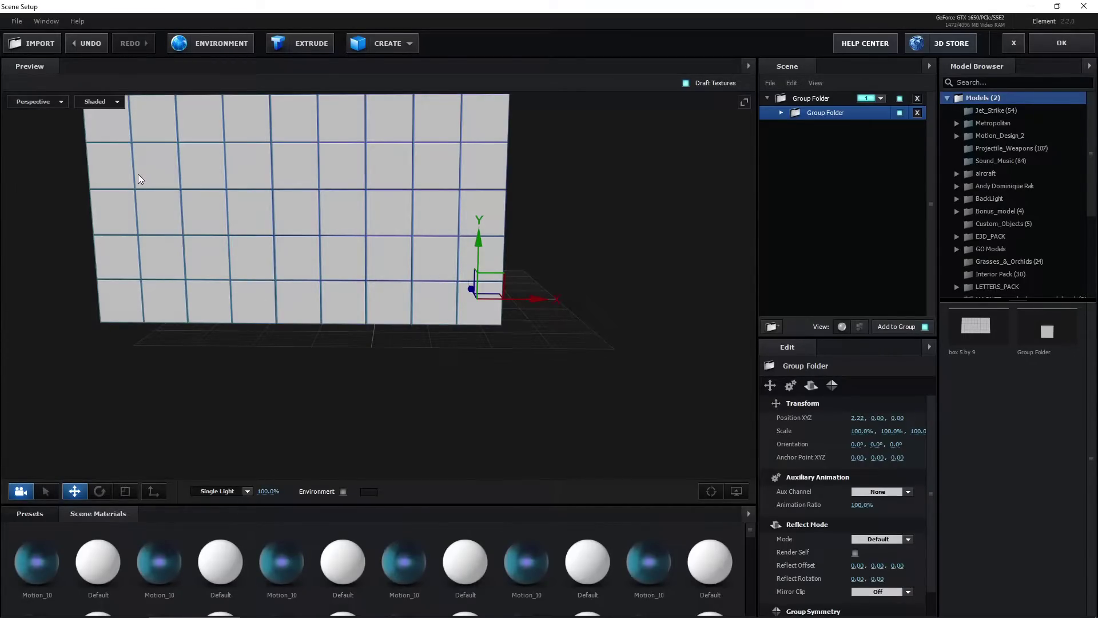
pyautogui.click(781, 114)
pyautogui.click(900, 156)
pyautogui.click(900, 155)
pyautogui.click(900, 169)
pyautogui.click(899, 170)
pyautogui.scroll(-3, 671, 211)
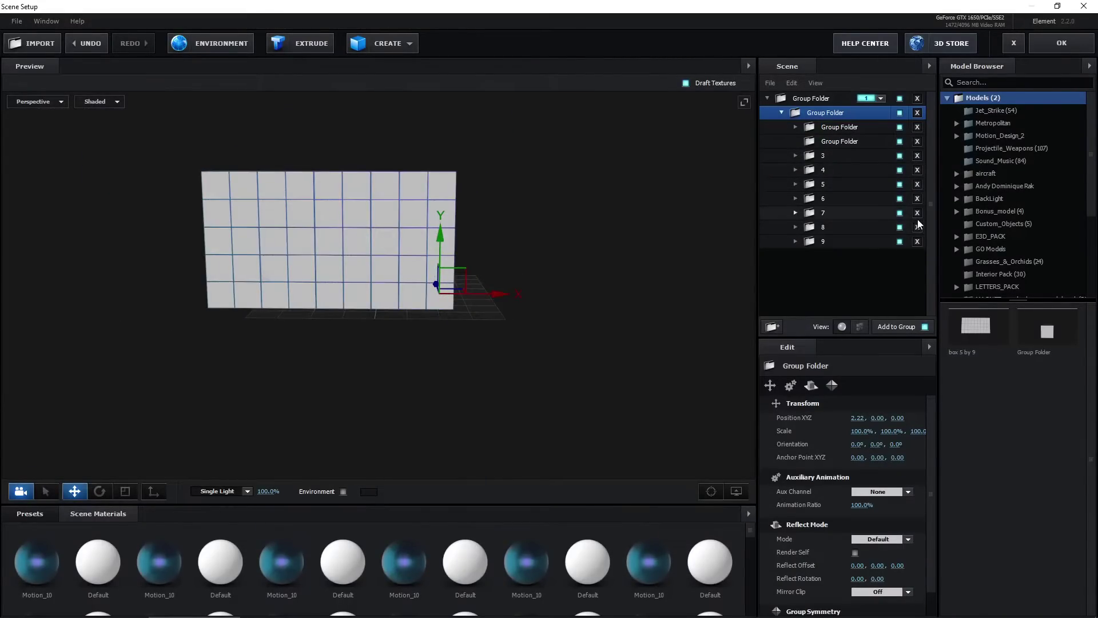
pyautogui.click(900, 213)
pyautogui.click(900, 213)
pyautogui.click(901, 227)
pyautogui.click(900, 228)
pyautogui.click(900, 242)
pyautogui.click(900, 241)
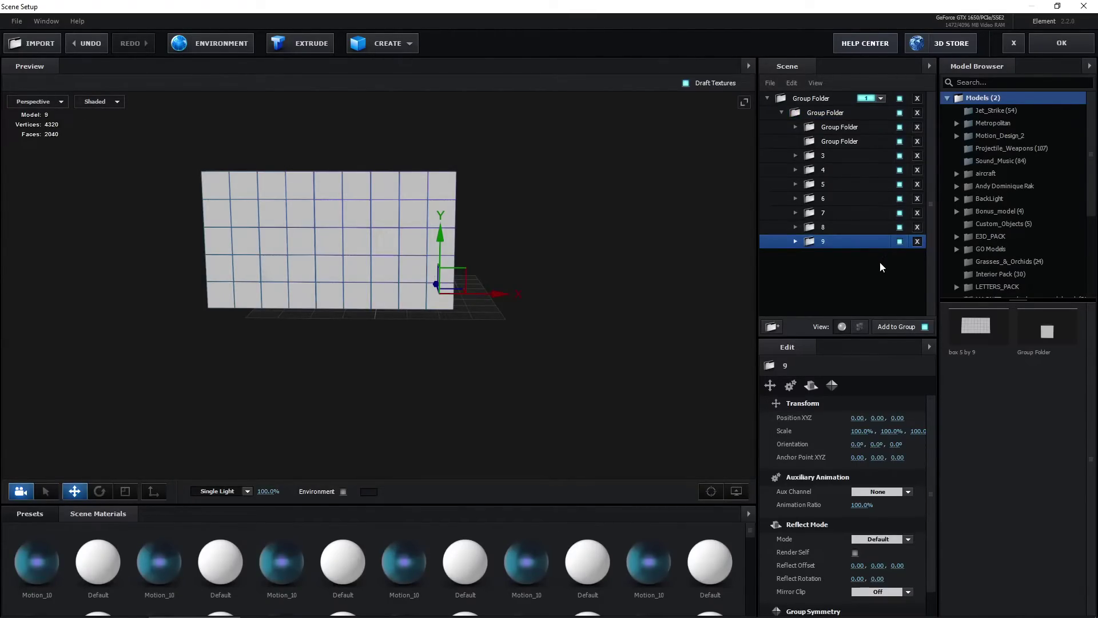
pyautogui.click(795, 129)
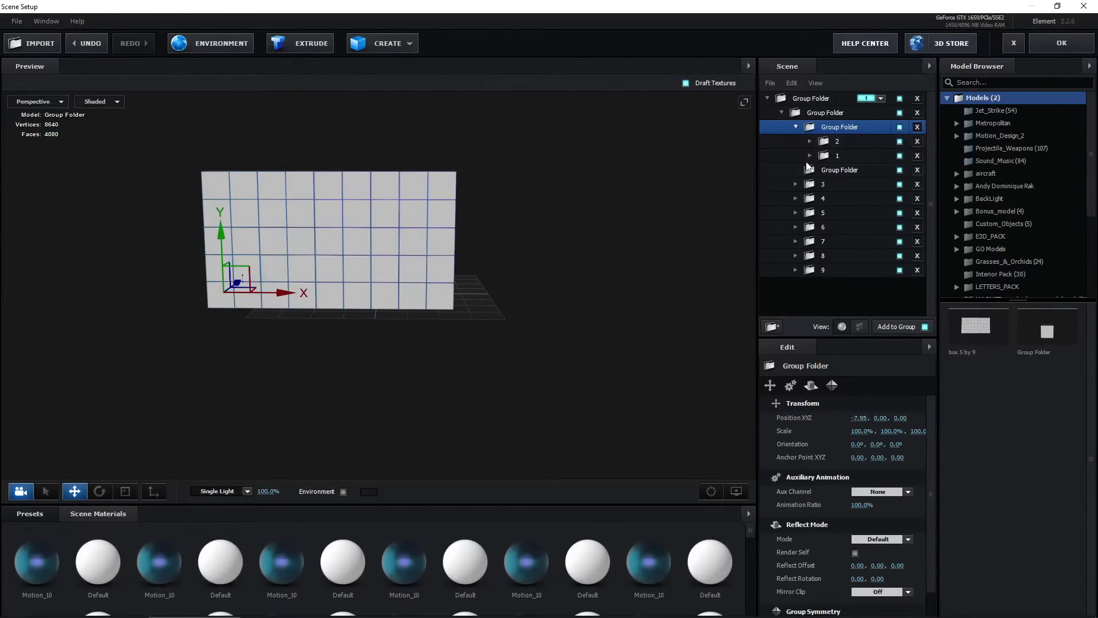
pyautogui.click(795, 127)
pyautogui.click(782, 112)
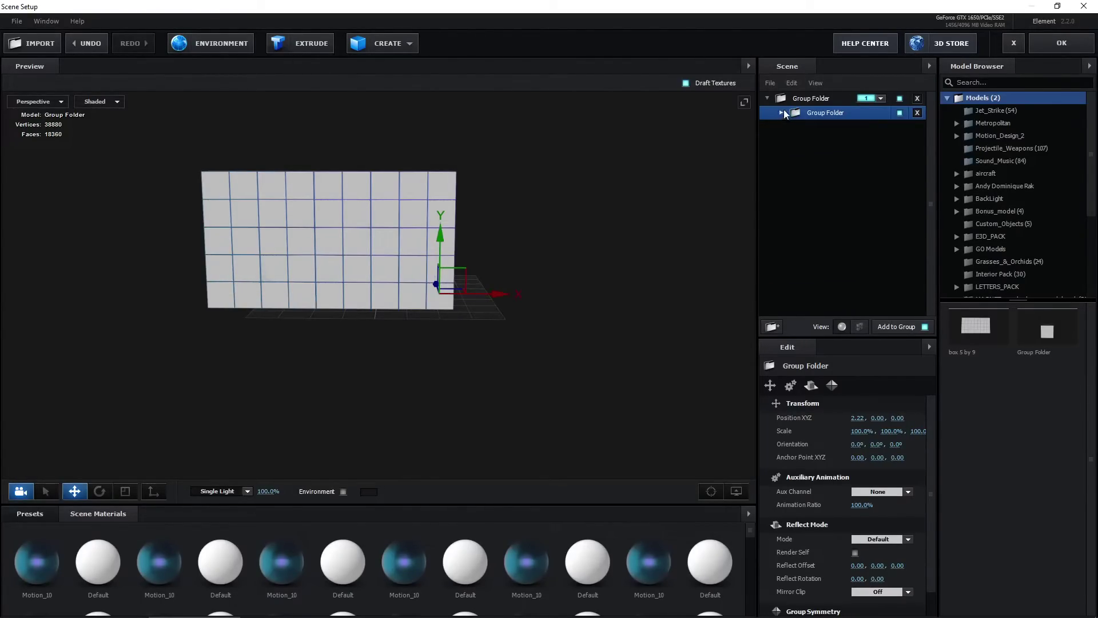
# Return to Comp, add 16 Unsplash photo layers, turn off their visibility and hide them as shy
pyautogui.click(1054, 46)
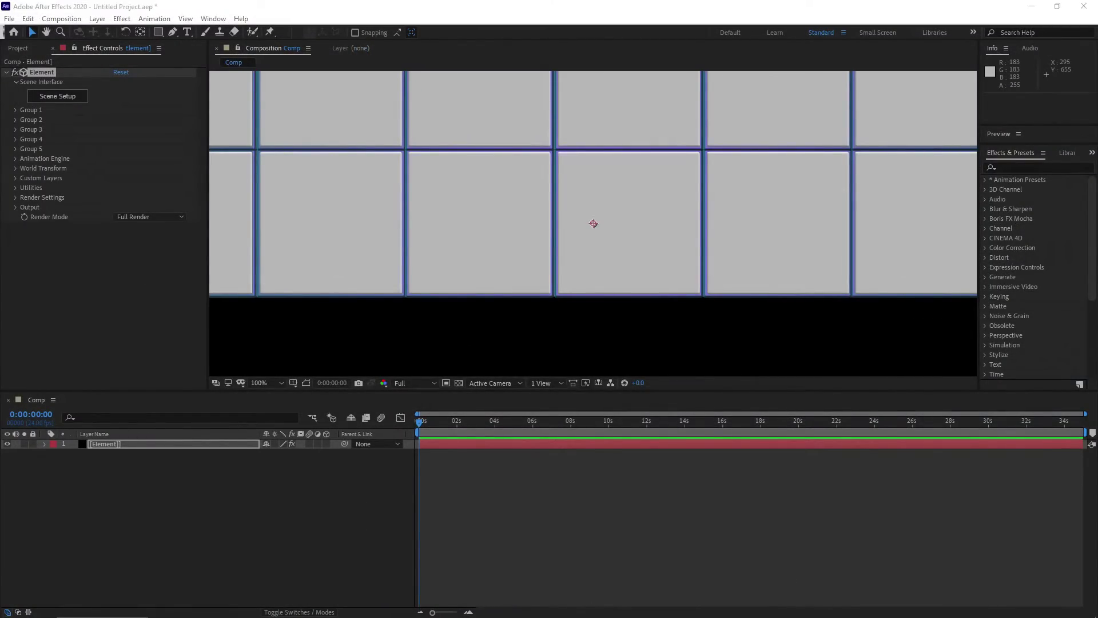
pyautogui.moveTo(251, 578); pyautogui.dragTo(239, 548)
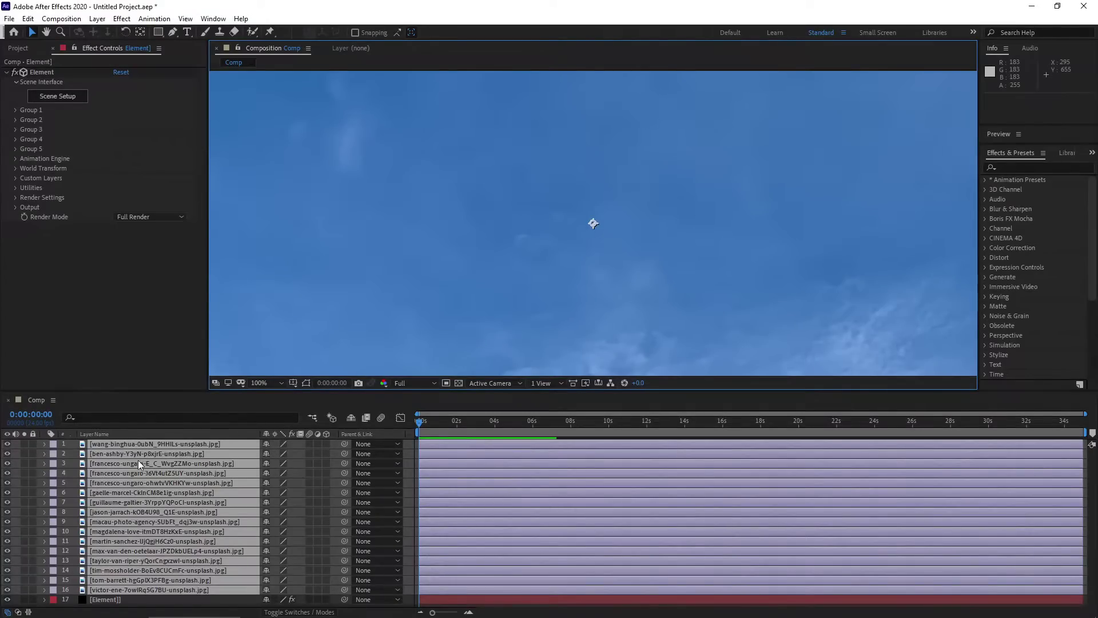
pyautogui.moveTo(7, 589); pyautogui.dragTo(7, 444)
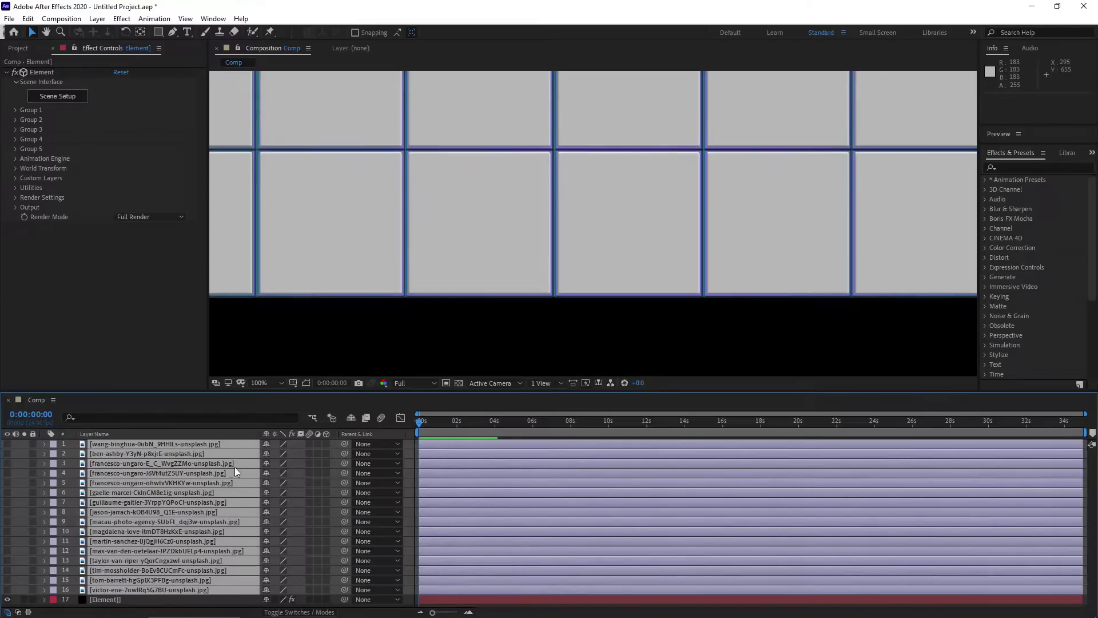
pyautogui.click(267, 444)
pyautogui.click(350, 419)
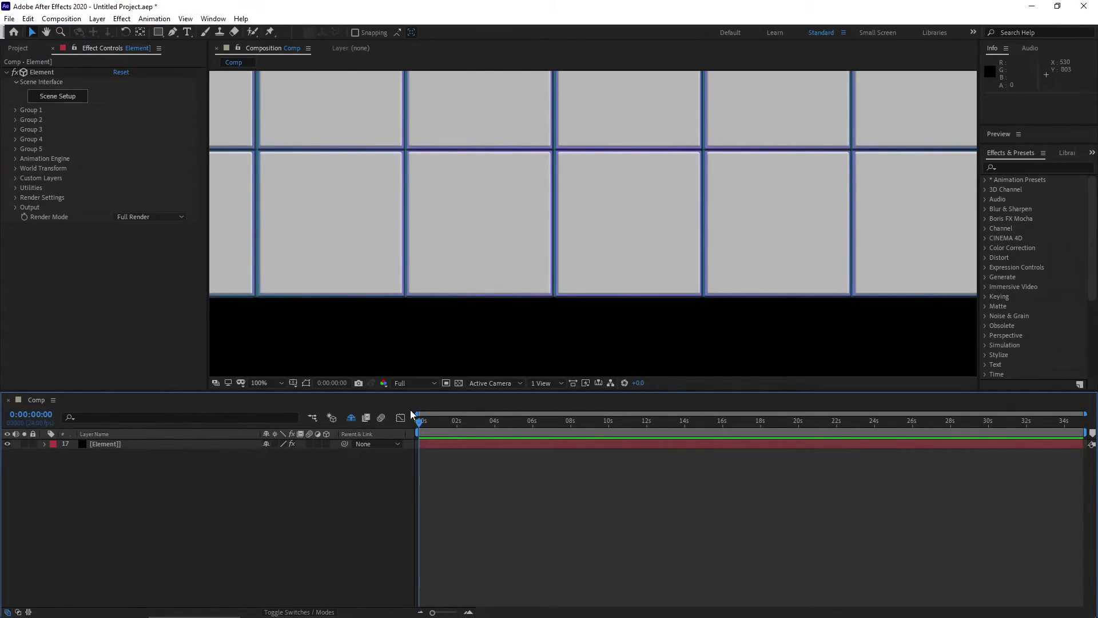
# Select the Element layer and expand Custom Layers > Custom Texture Maps
pyautogui.click(106, 445)
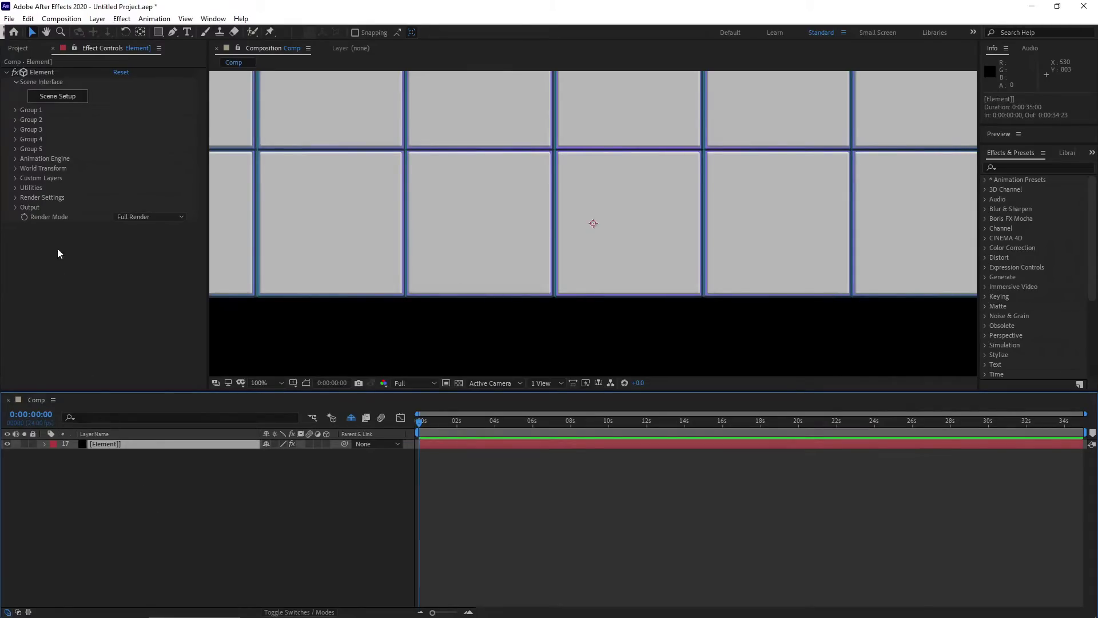
pyautogui.click(16, 178)
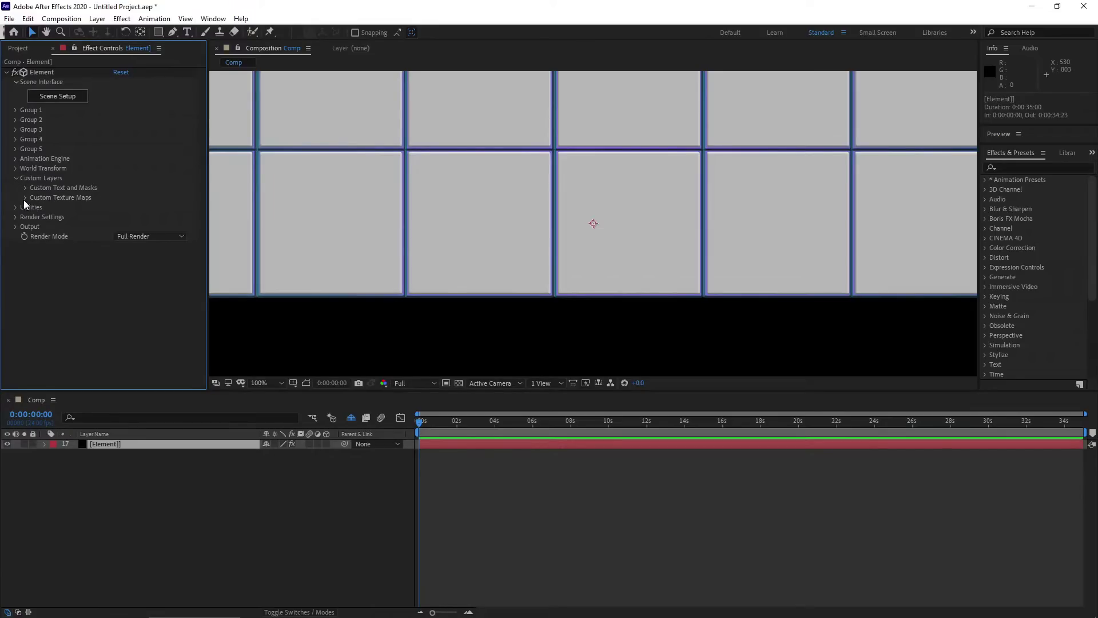
pyautogui.click(25, 198)
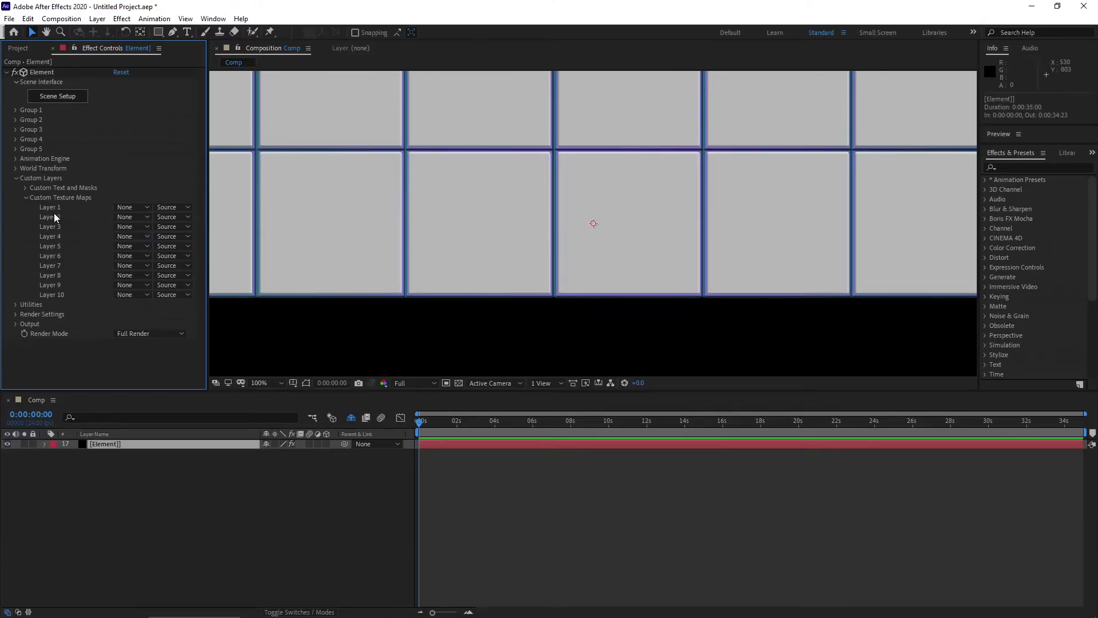
# Assign photo layers to texture map slots Layer 1 through Layer 5
pyautogui.click(138, 207)
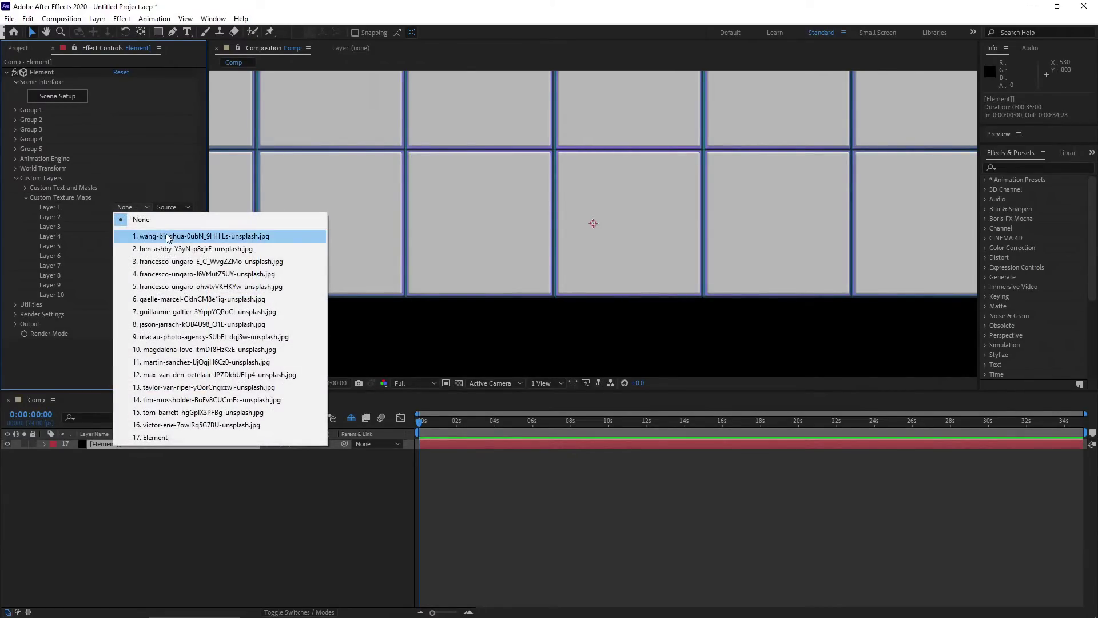
pyautogui.click(146, 234)
pyautogui.click(144, 221)
pyautogui.click(145, 258)
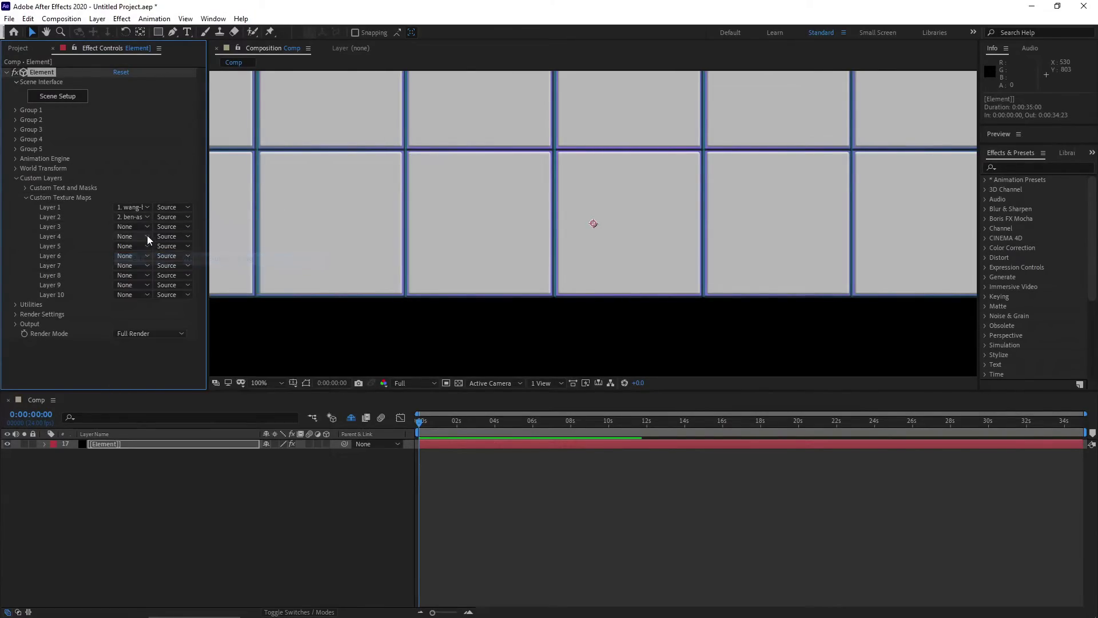
pyautogui.click(146, 228)
pyautogui.click(189, 281)
pyautogui.click(131, 236)
pyautogui.click(189, 290)
pyautogui.click(131, 246)
pyautogui.click(188, 312)
# Assign photo layers to texture map slots Layer 6 through Layer 10
pyautogui.click(132, 255)
pyautogui.click(131, 275)
pyautogui.click(188, 379)
pyautogui.click(138, 285)
pyautogui.click(146, 398)
pyautogui.click(137, 295)
pyautogui.click(146, 435)
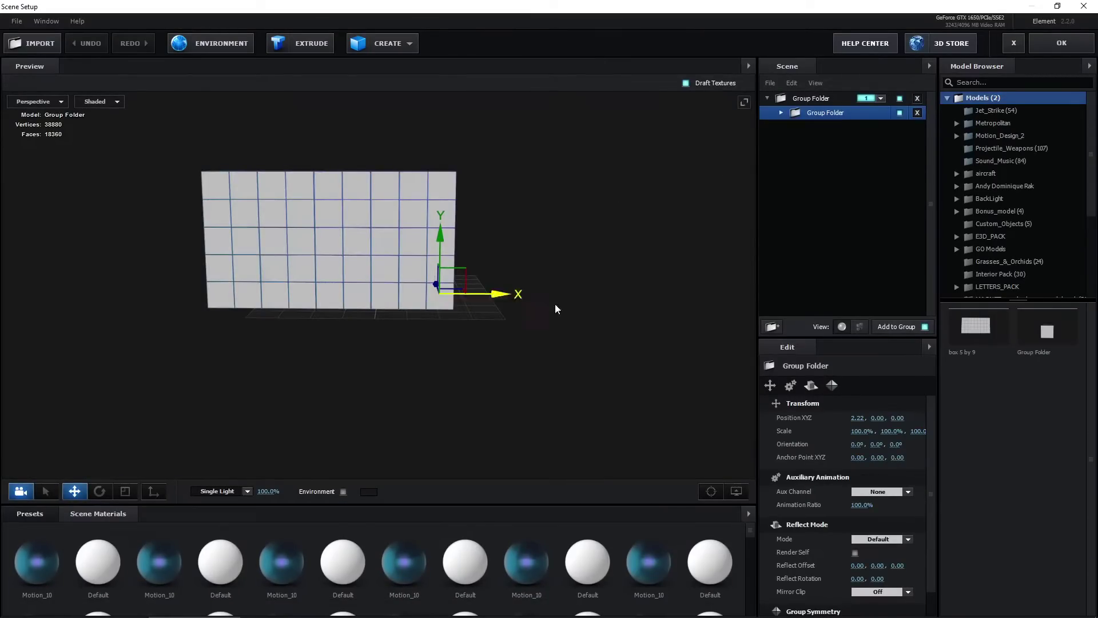
# Expand the wall's group folders and give a tile's Default material Custom Layer 1 as Diffuse texture
pyautogui.click(781, 113)
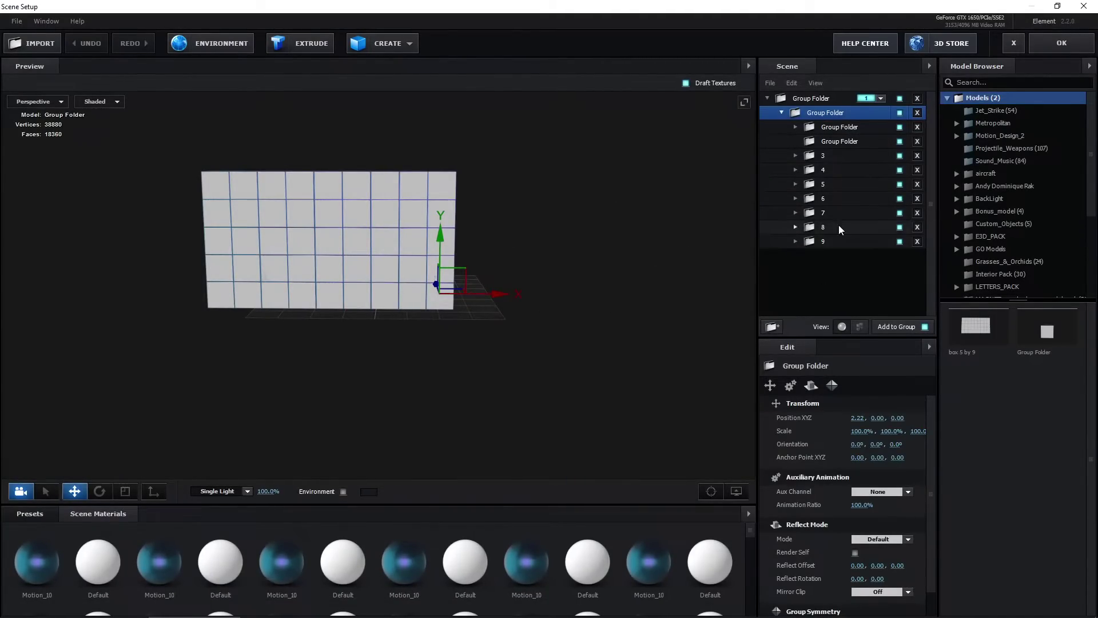
pyautogui.click(796, 242)
pyautogui.scroll(-1, 814, 244)
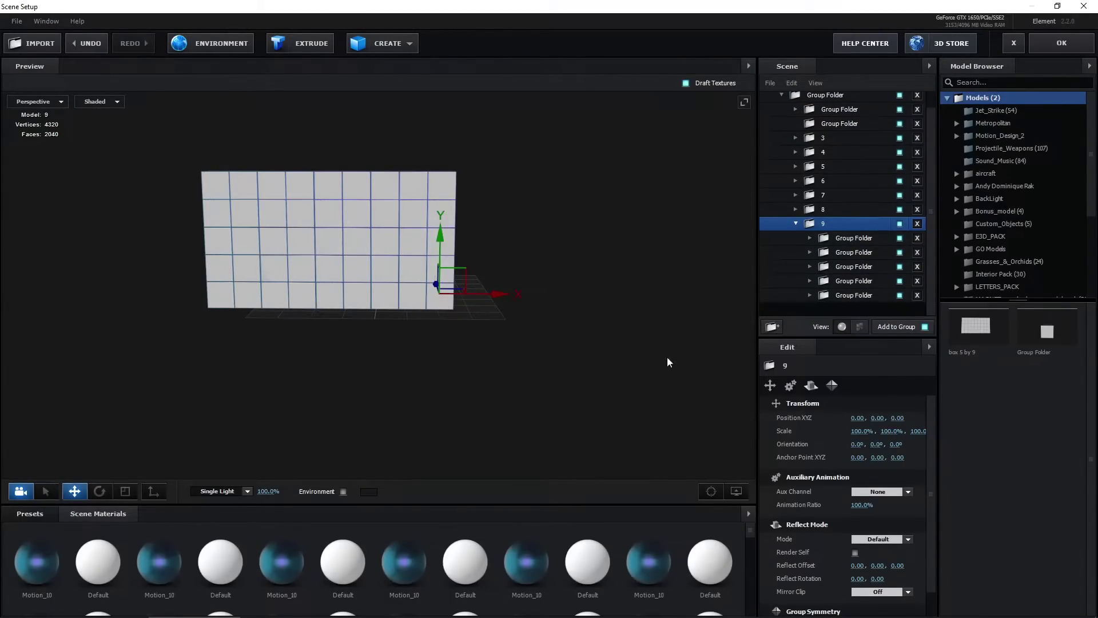
pyautogui.click(878, 306)
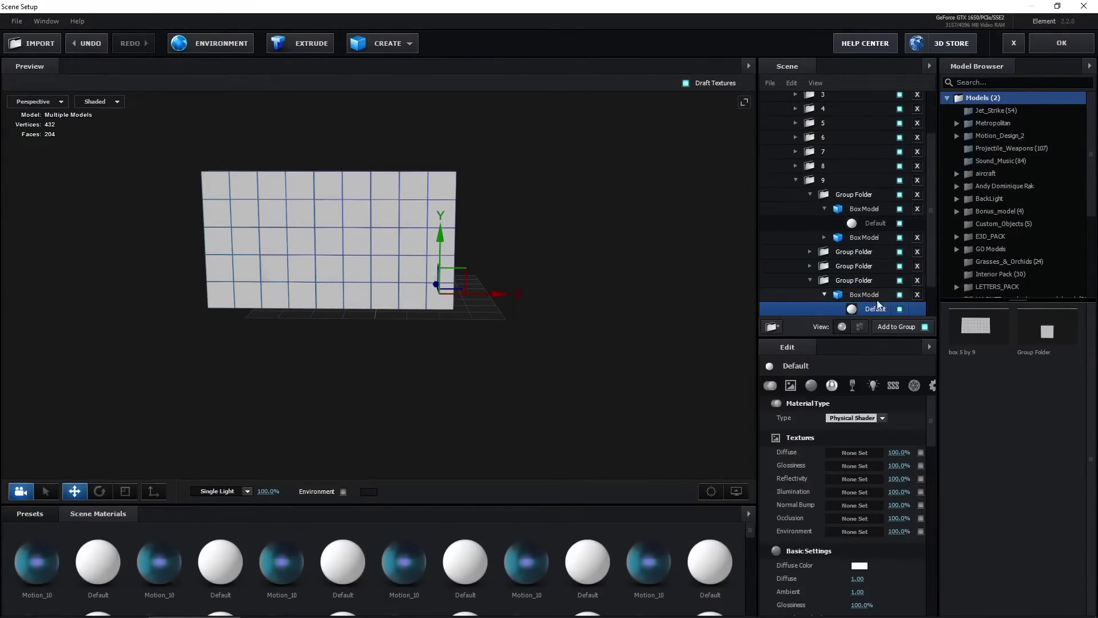
pyautogui.click(854, 453)
pyautogui.click(895, 384)
pyautogui.click(898, 403)
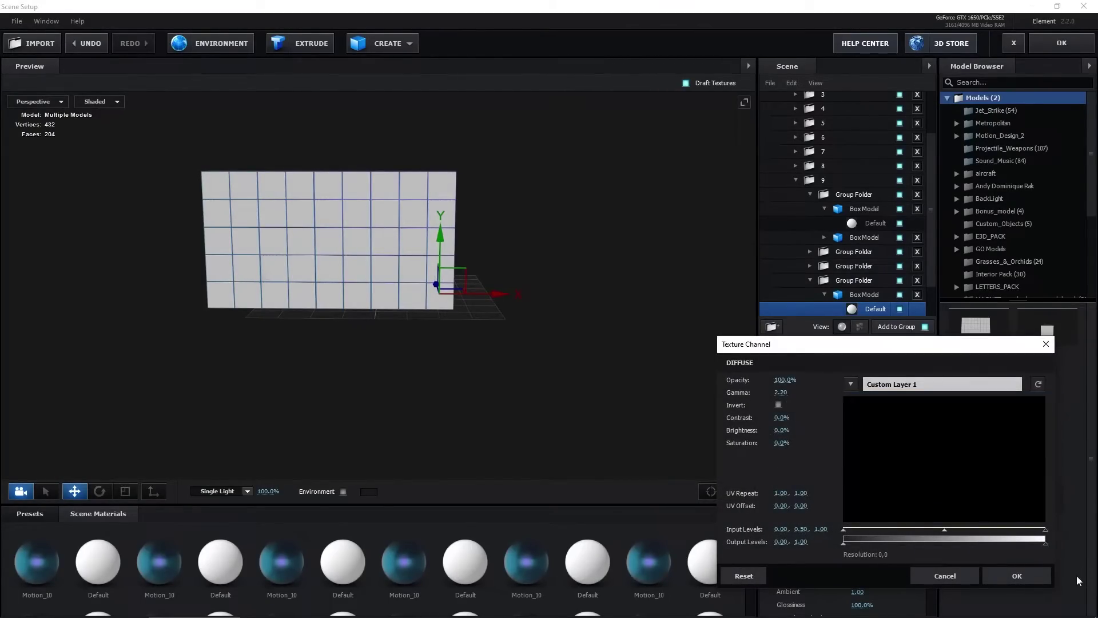
pyautogui.click(1016, 575)
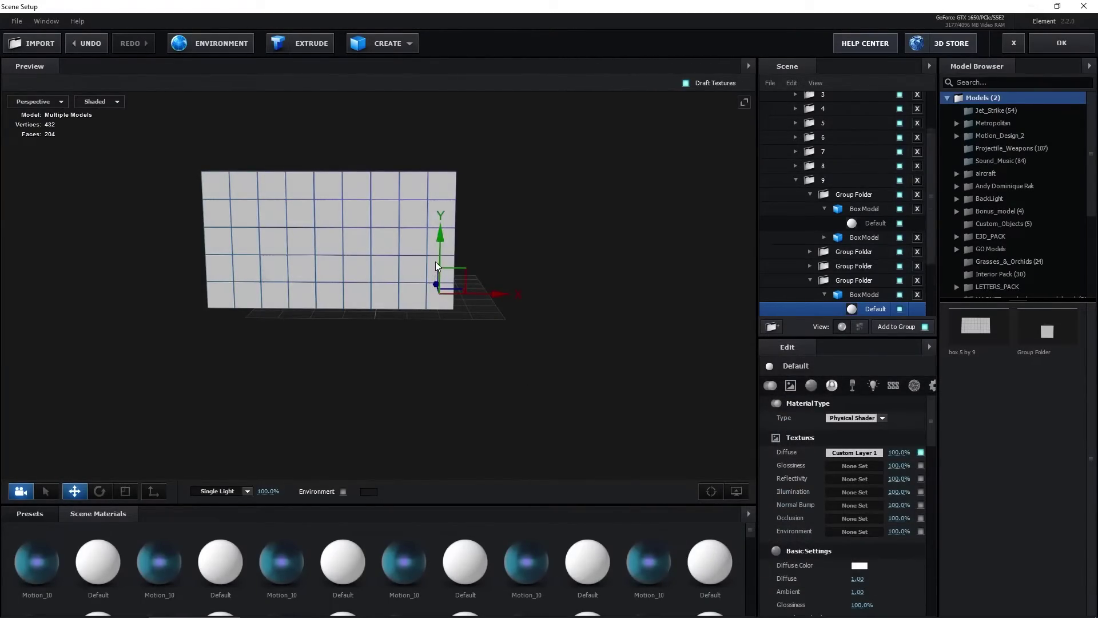
# Set Custom Layers 2 and 3 as Diffuse textures on the next tile materials
pyautogui.click(854, 453)
pyautogui.click(850, 382)
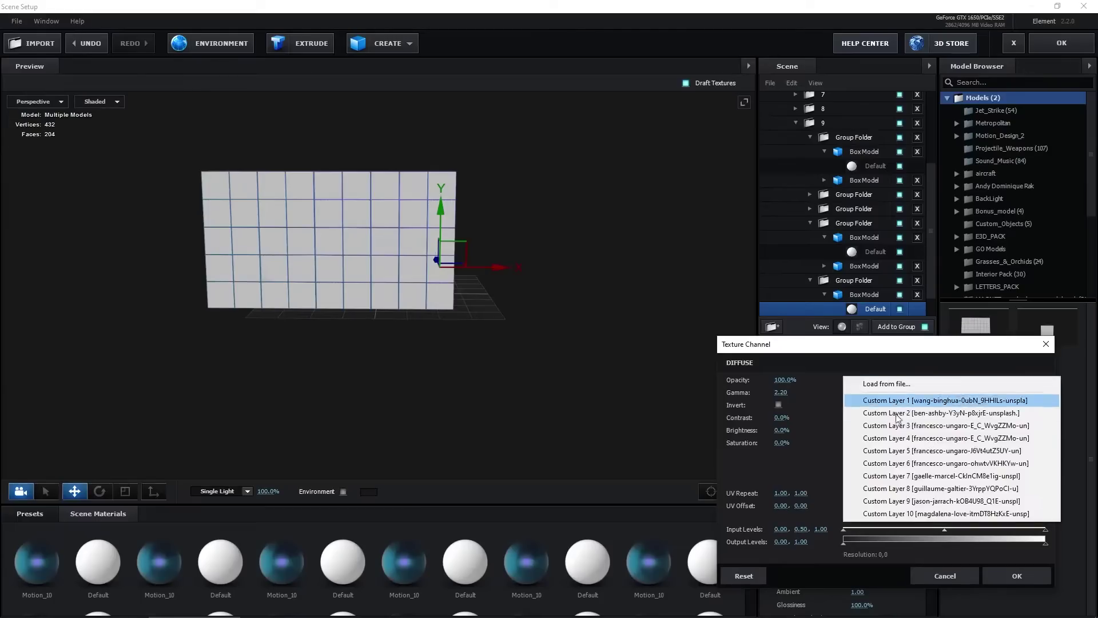
pyautogui.click(921, 422)
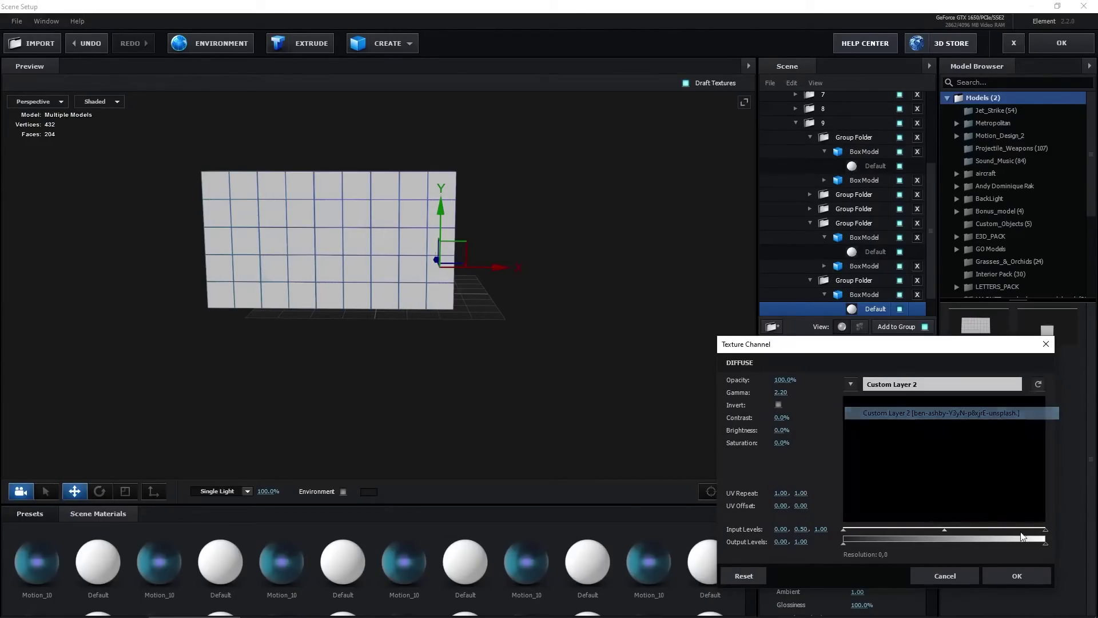
pyautogui.click(1017, 575)
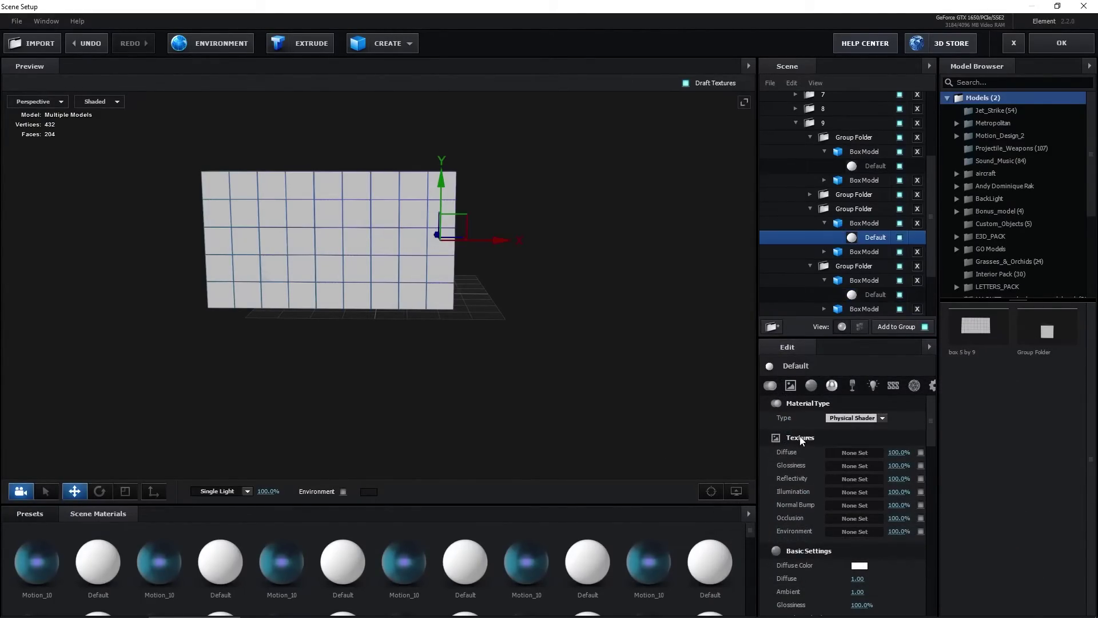
pyautogui.click(855, 452)
pyautogui.click(851, 383)
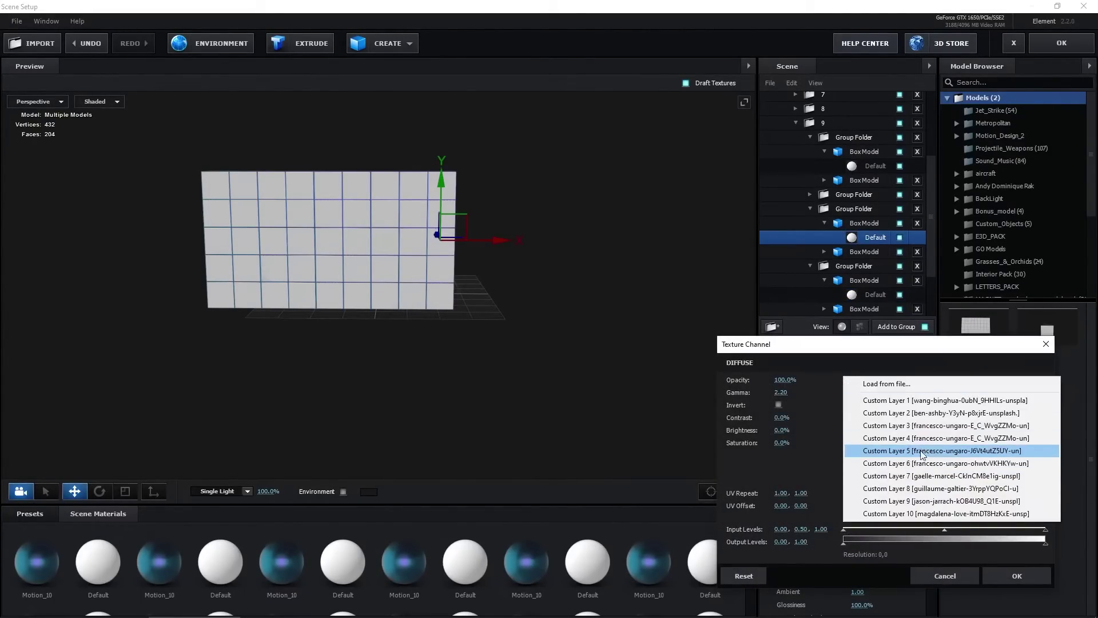
pyautogui.click(921, 435)
pyautogui.click(1017, 576)
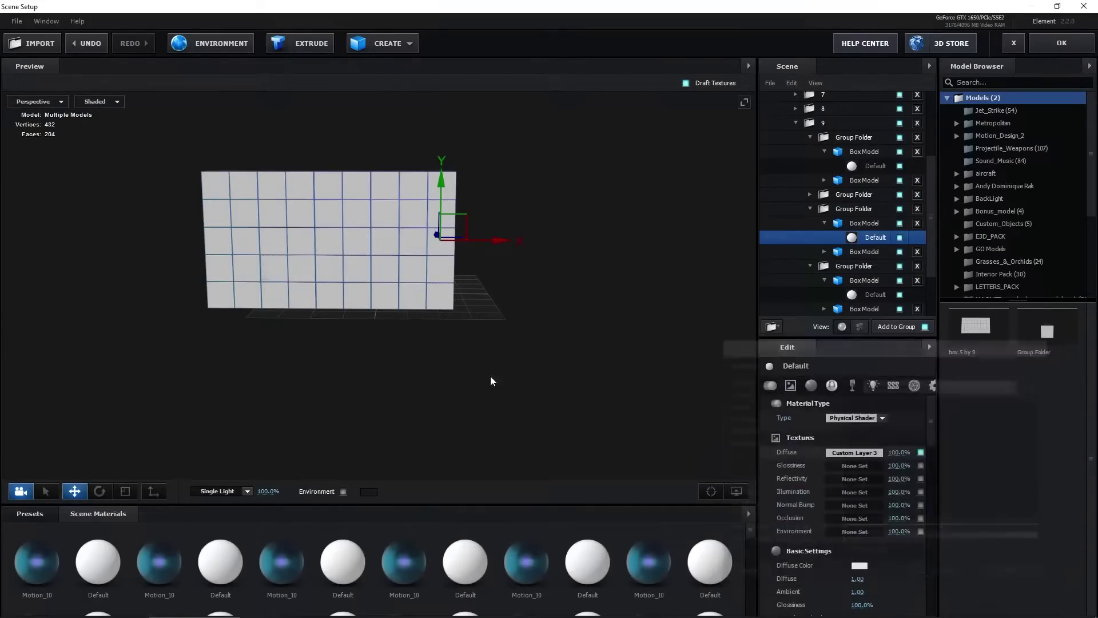
# Texture two more wall tiles with Custom Layers 4 and 5 as Diffuse
pyautogui.click(435, 209)
pyautogui.click(854, 453)
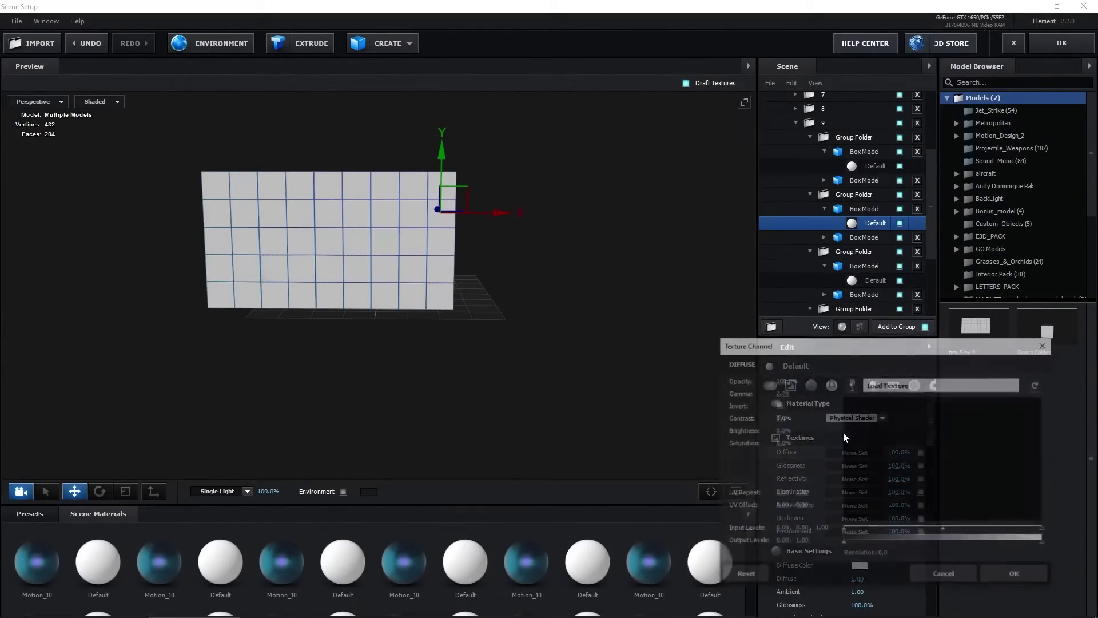
pyautogui.click(850, 384)
pyautogui.click(921, 453)
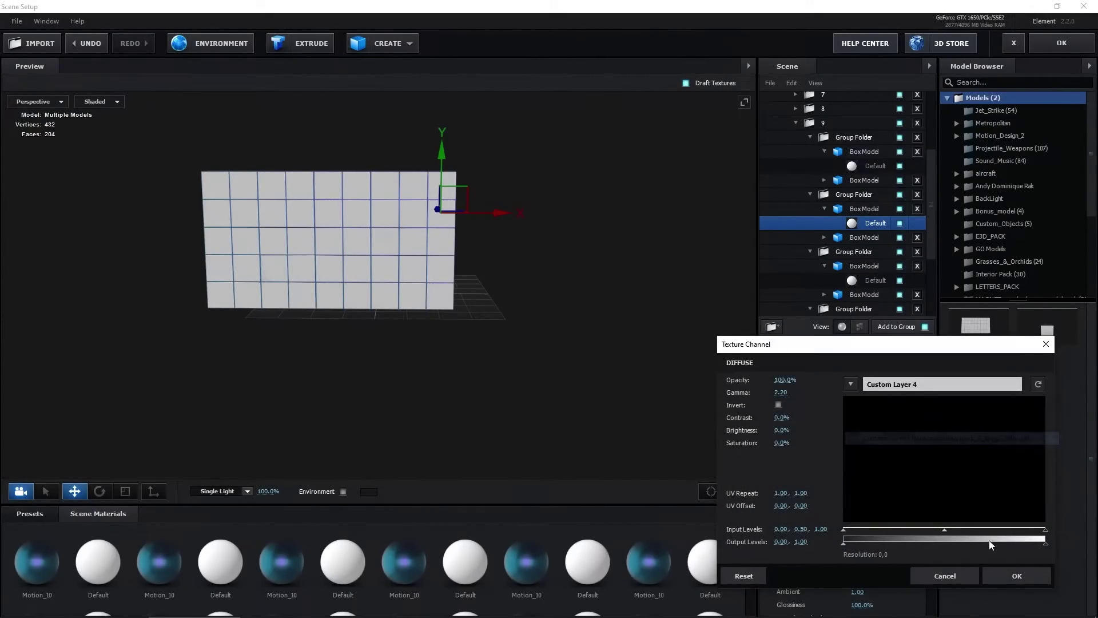
pyautogui.click(1012, 576)
pyautogui.click(428, 183)
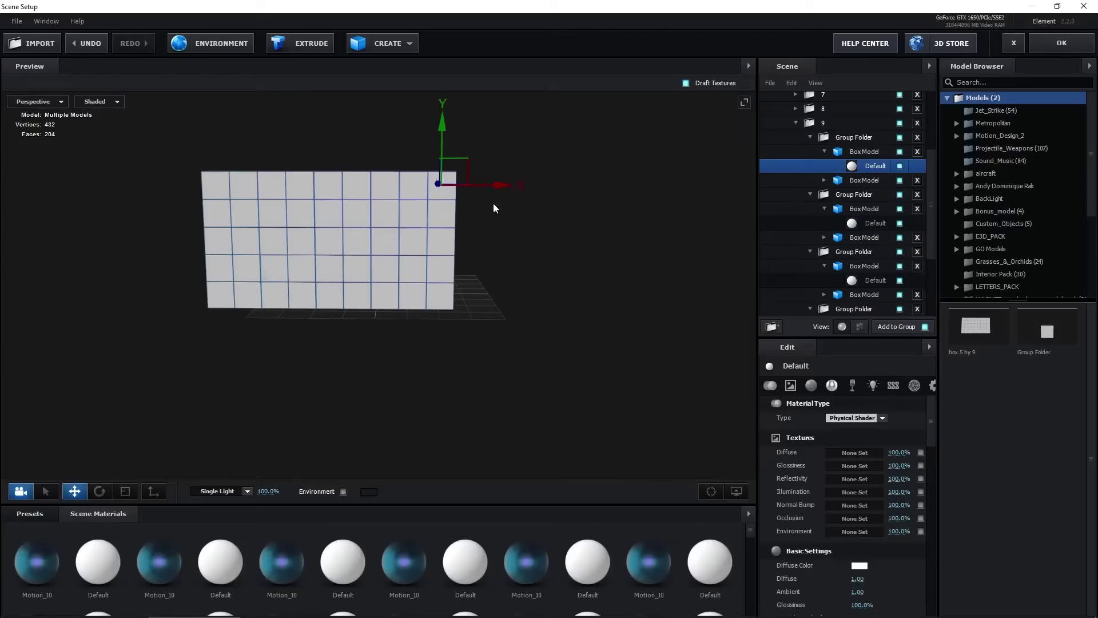
pyautogui.click(854, 452)
pyautogui.click(848, 388)
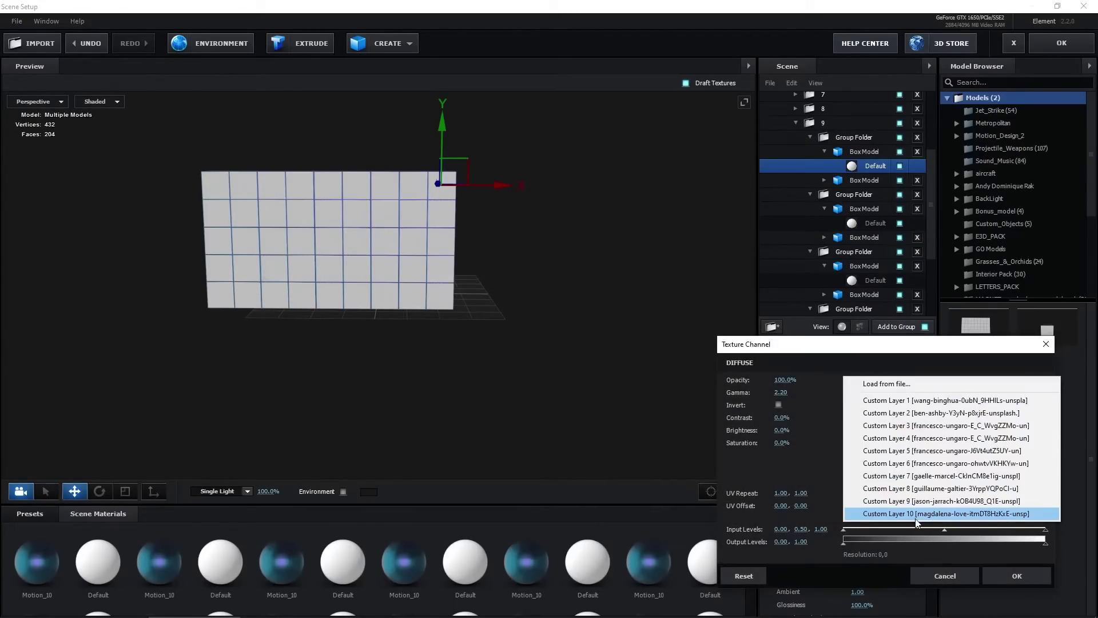
pyautogui.click(921, 452)
pyautogui.click(1021, 570)
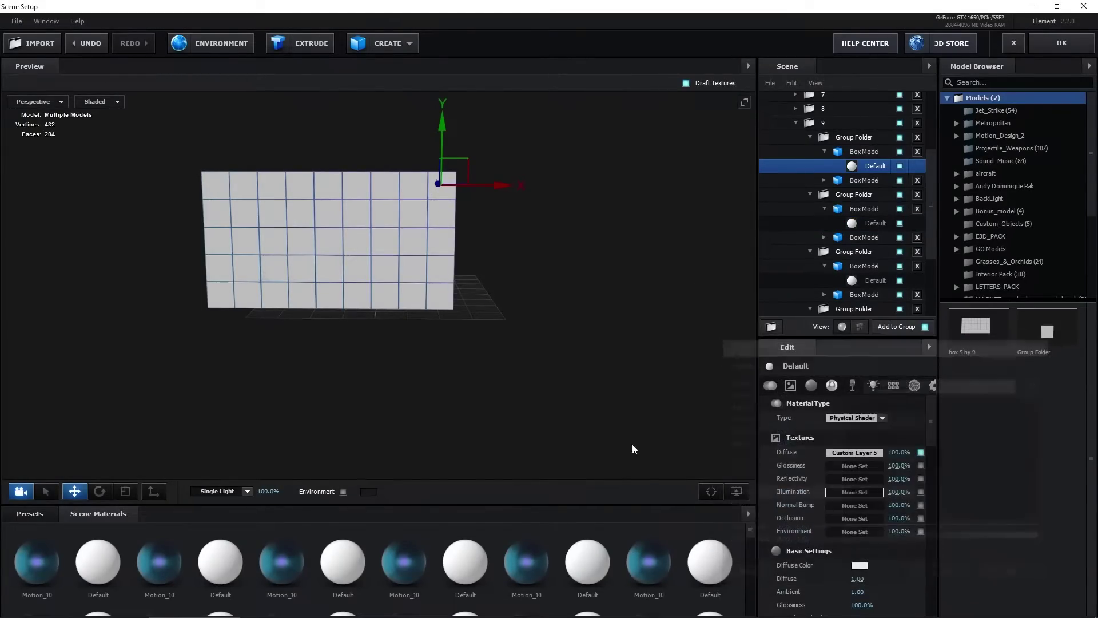
# Texture two more wall tiles with Custom Layers 6 and 7 as Diffuse
pyautogui.click(413, 296)
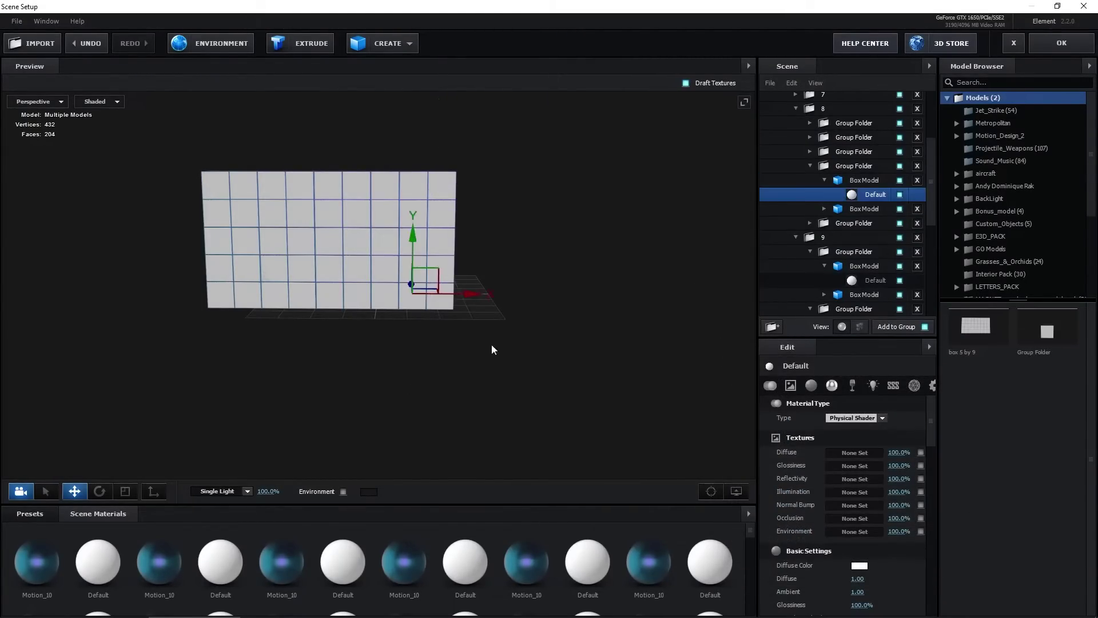
pyautogui.click(854, 452)
pyautogui.click(854, 385)
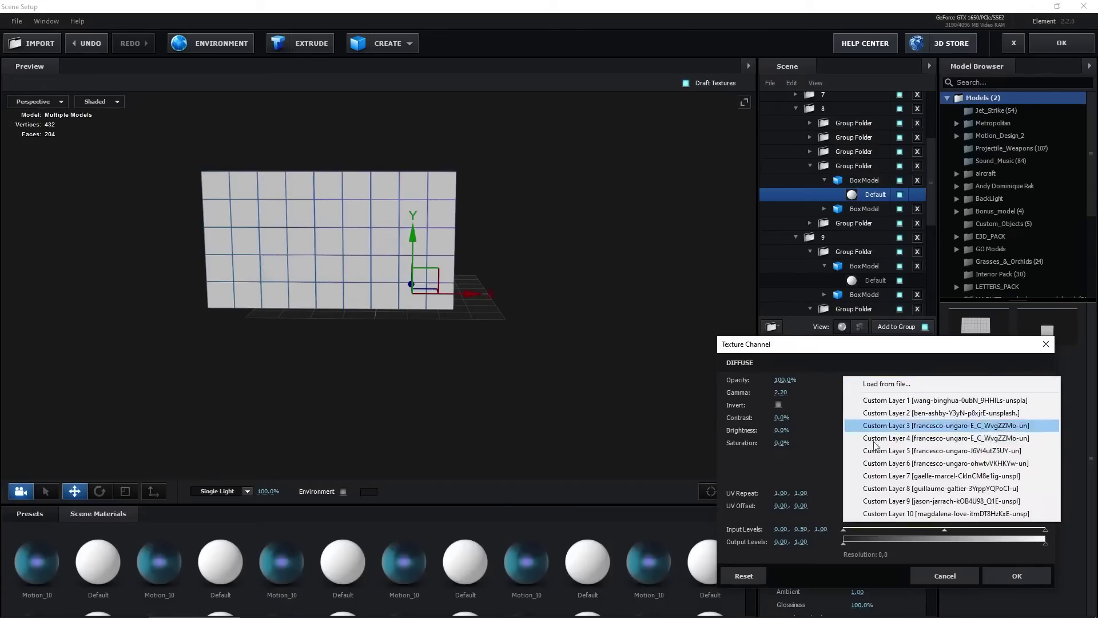
pyautogui.click(922, 463)
pyautogui.click(1021, 576)
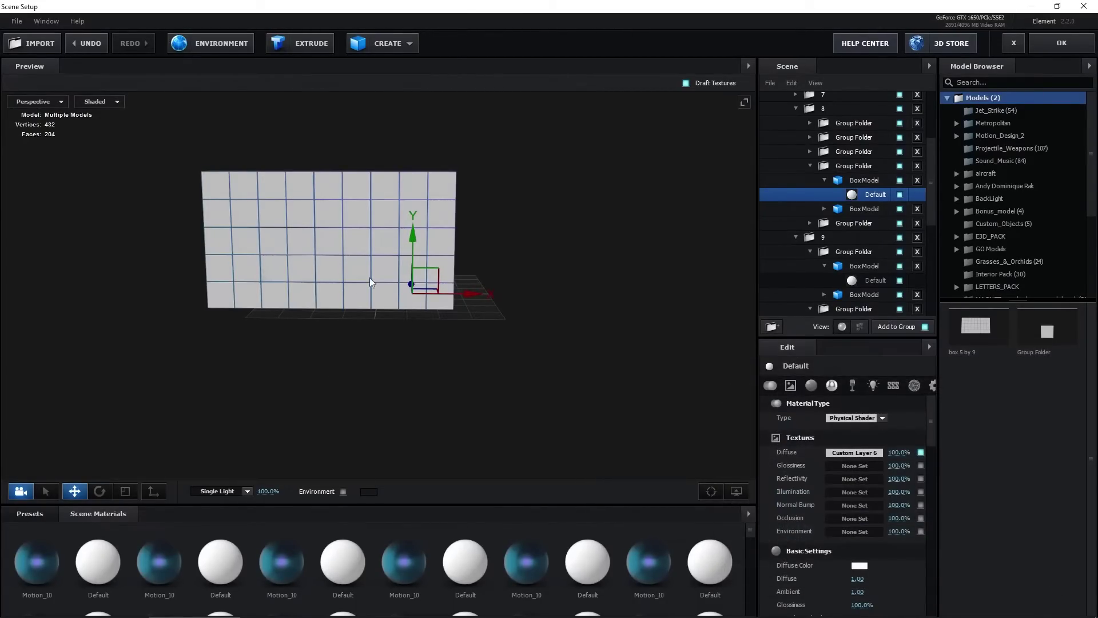
pyautogui.click(408, 267)
pyautogui.click(846, 453)
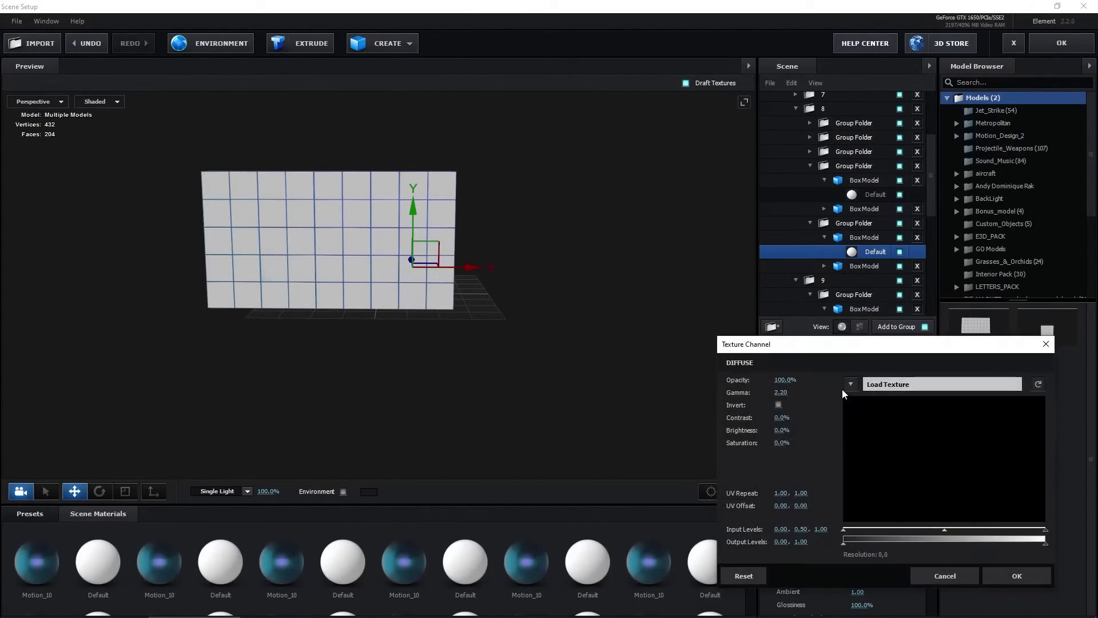
pyautogui.click(852, 383)
pyautogui.click(917, 480)
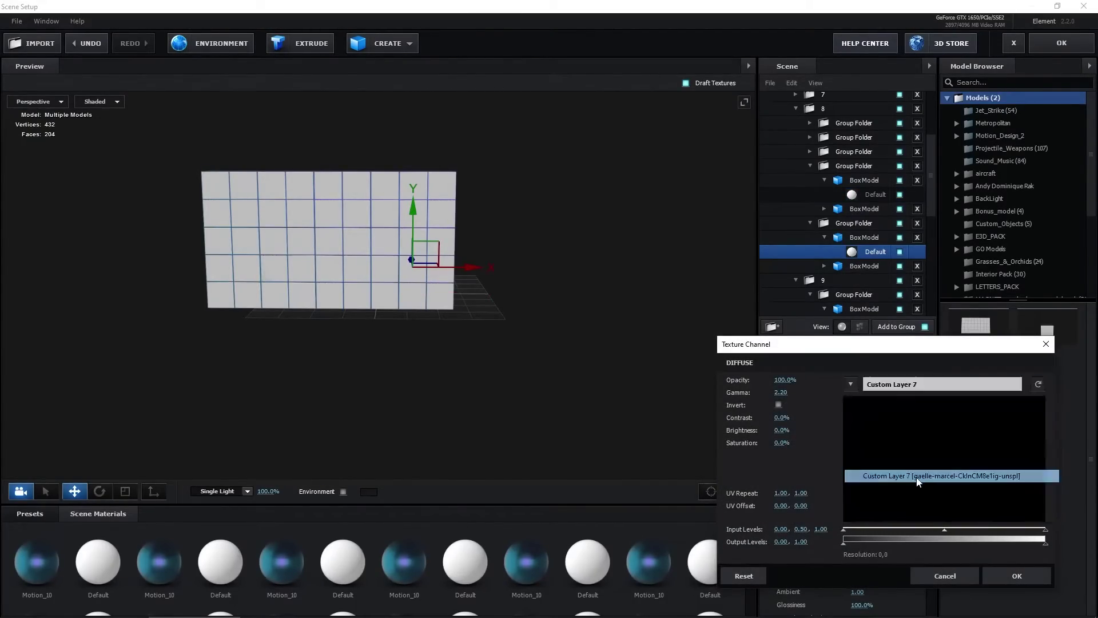
pyautogui.click(1016, 575)
# Texture two more wall tiles with Custom Layers 8 and 9 as Diffuse
pyautogui.click(404, 243)
pyautogui.click(404, 236)
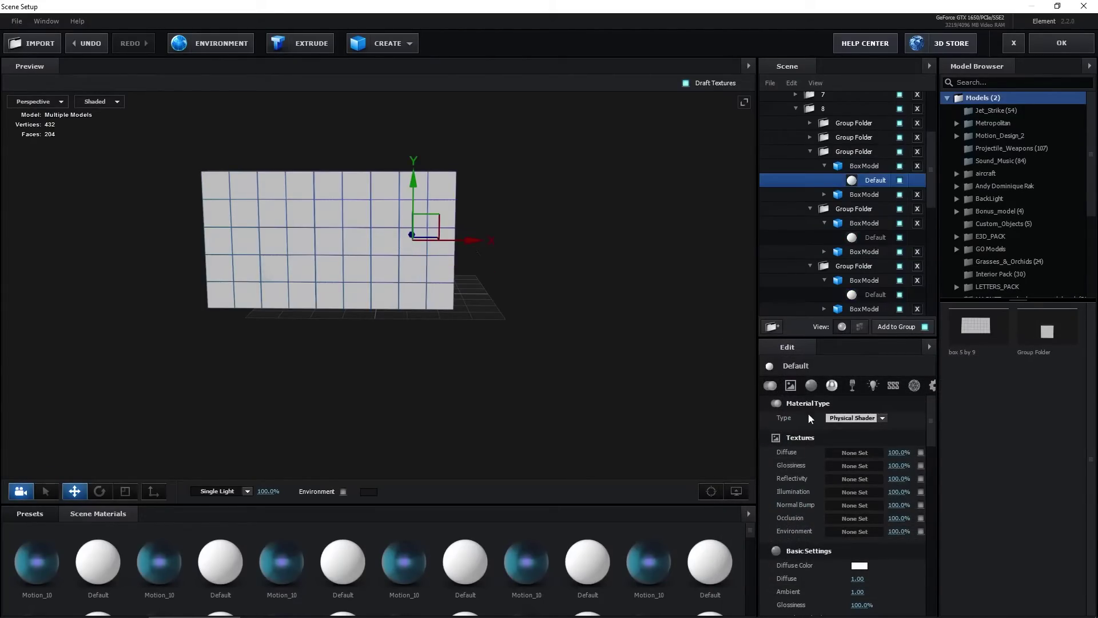
pyautogui.click(842, 455)
pyautogui.click(847, 388)
pyautogui.click(915, 488)
pyautogui.click(1016, 575)
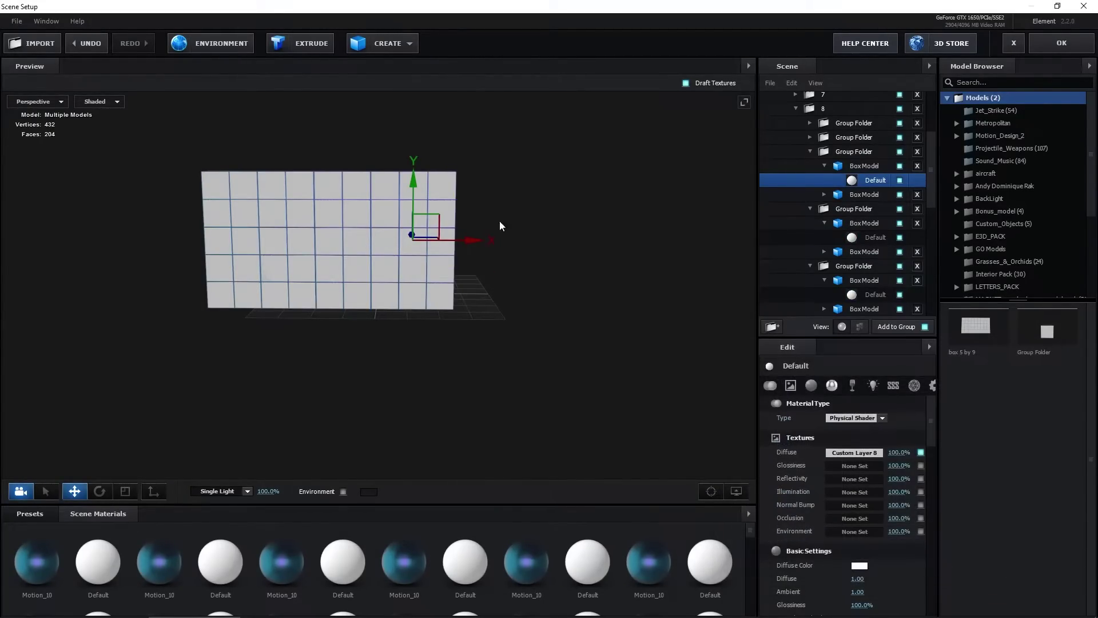
pyautogui.click(407, 211)
pyautogui.click(847, 453)
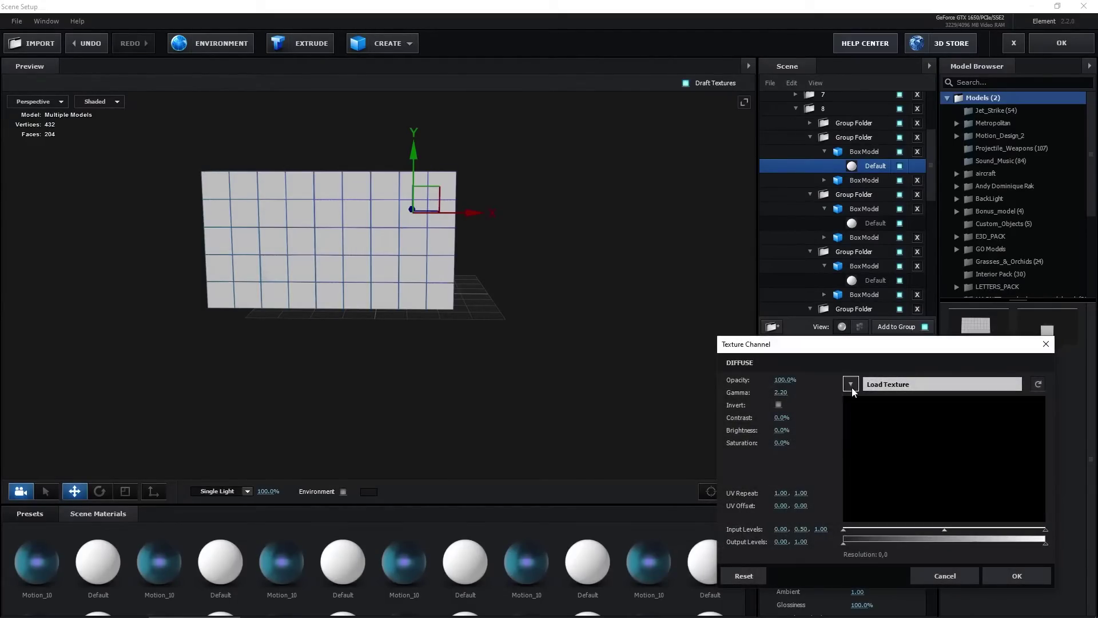
pyautogui.click(850, 384)
pyautogui.click(920, 501)
pyautogui.click(1014, 579)
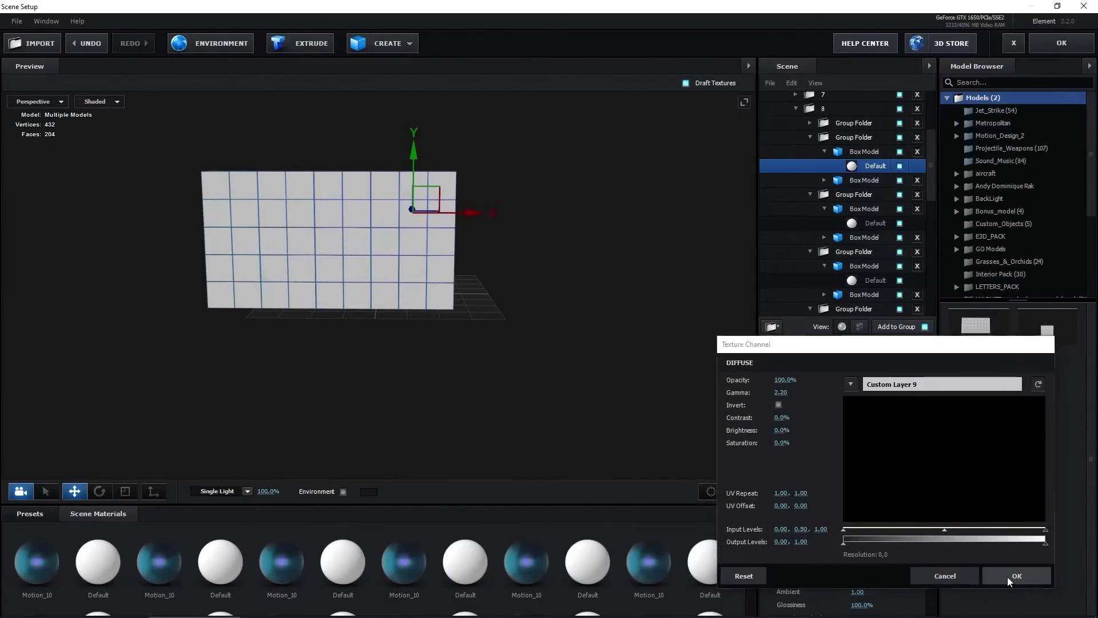
# Texture one final wall tile with Custom Layer 10 as Diffuse
pyautogui.click(405, 184)
pyautogui.click(450, 220)
pyautogui.click(852, 452)
pyautogui.click(852, 384)
pyautogui.click(912, 513)
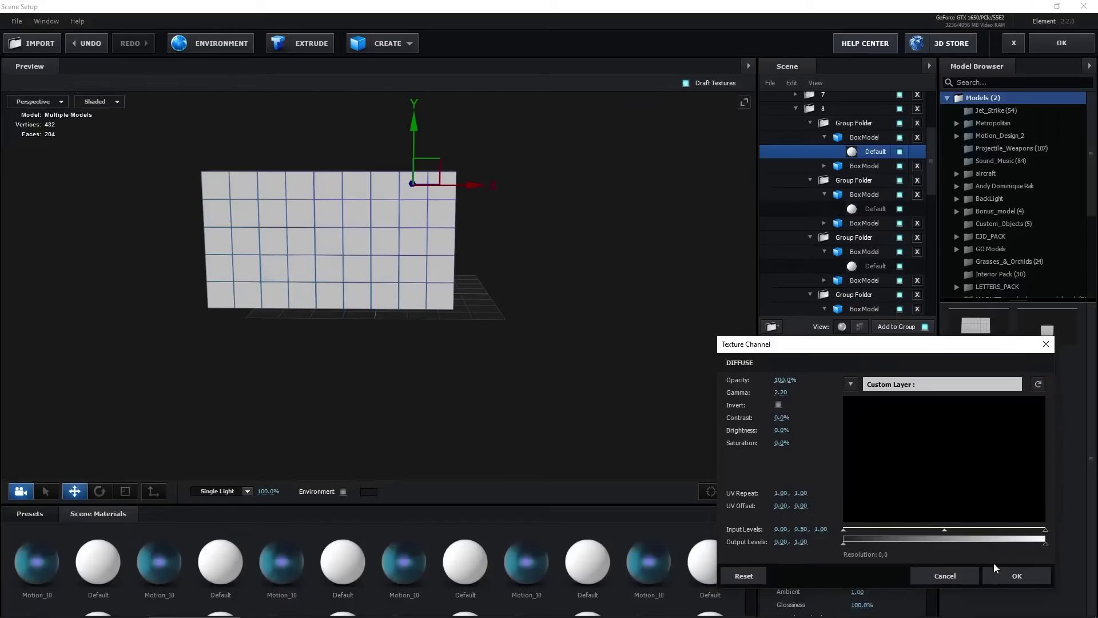
pyautogui.click(996, 569)
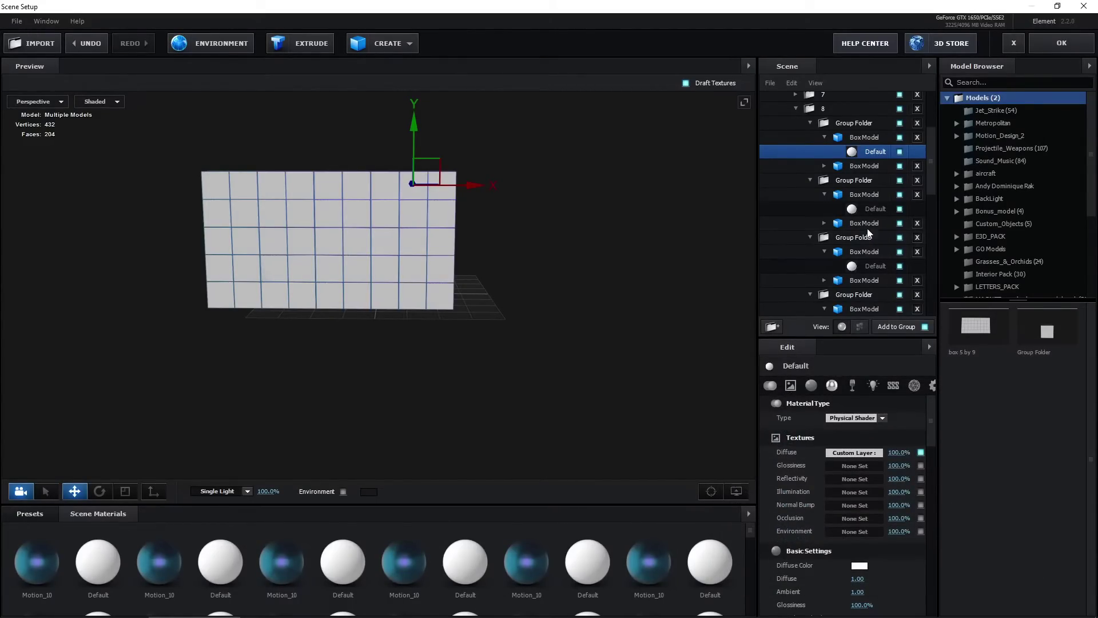
pyautogui.scroll(3, 868, 229)
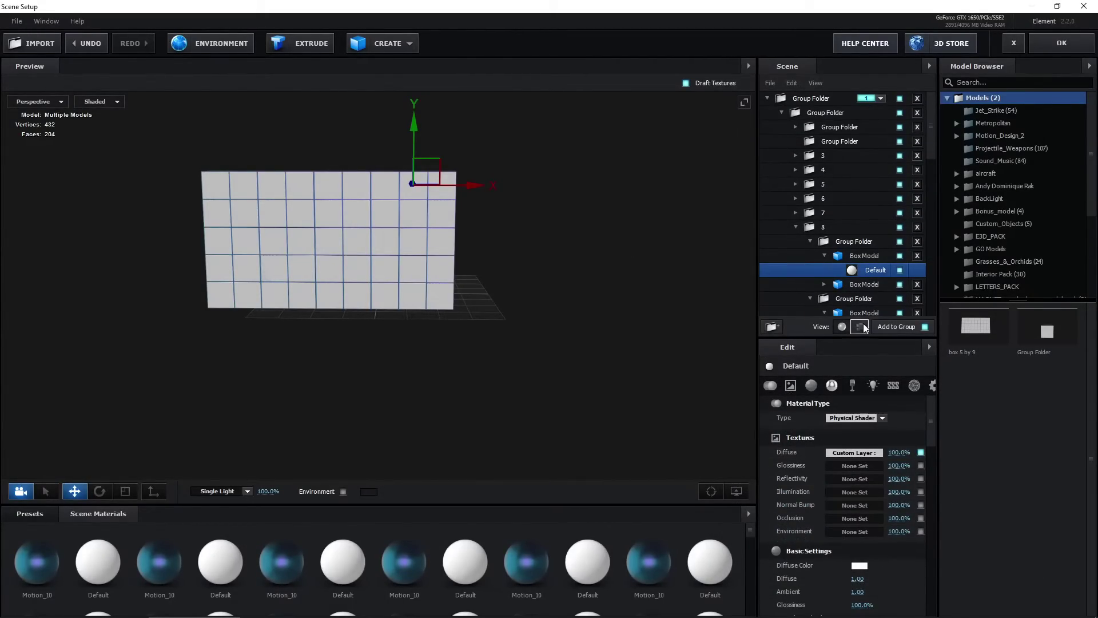
# Collapse group folders 8 and 9, toggling their visibility off and back on
pyautogui.click(796, 227)
pyautogui.click(823, 227)
pyautogui.hotkey('ctrl', 'd')
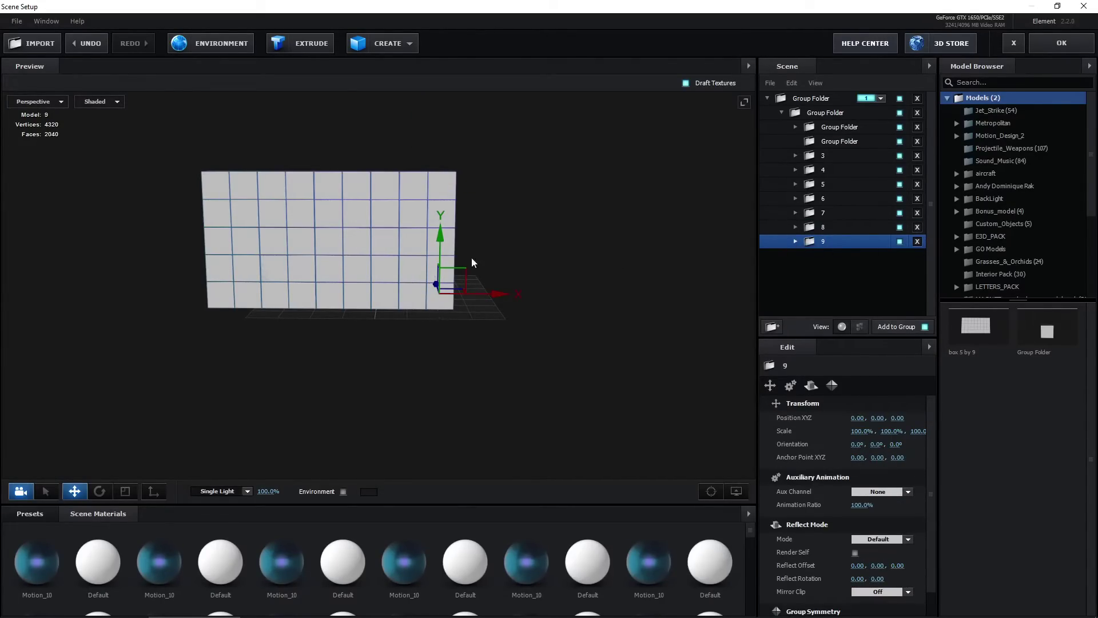
pyautogui.click(899, 241)
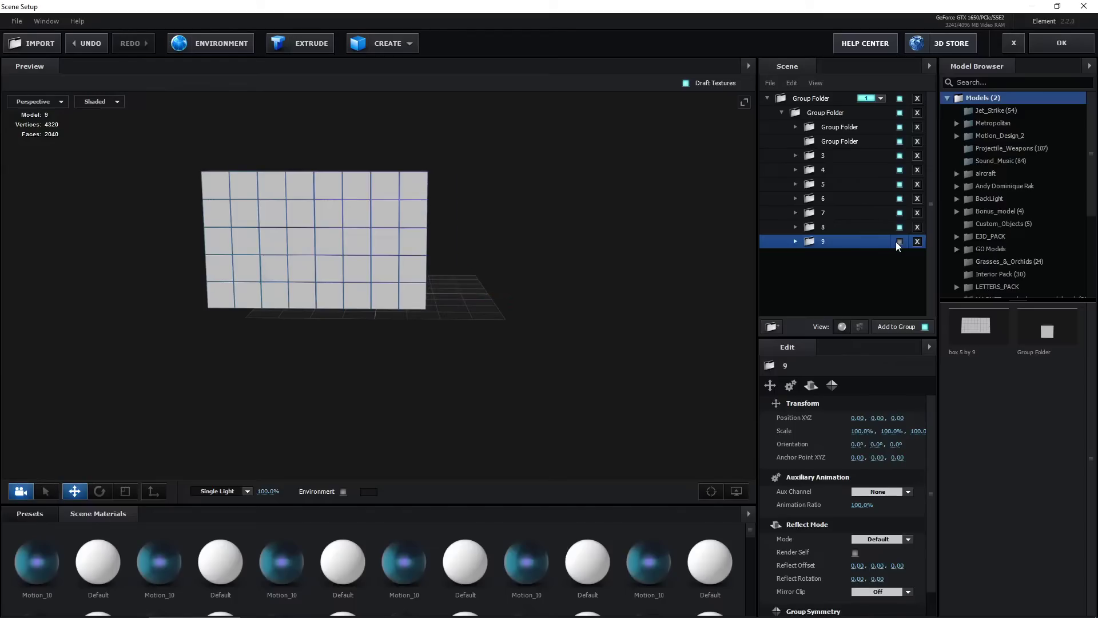
pyautogui.click(899, 241)
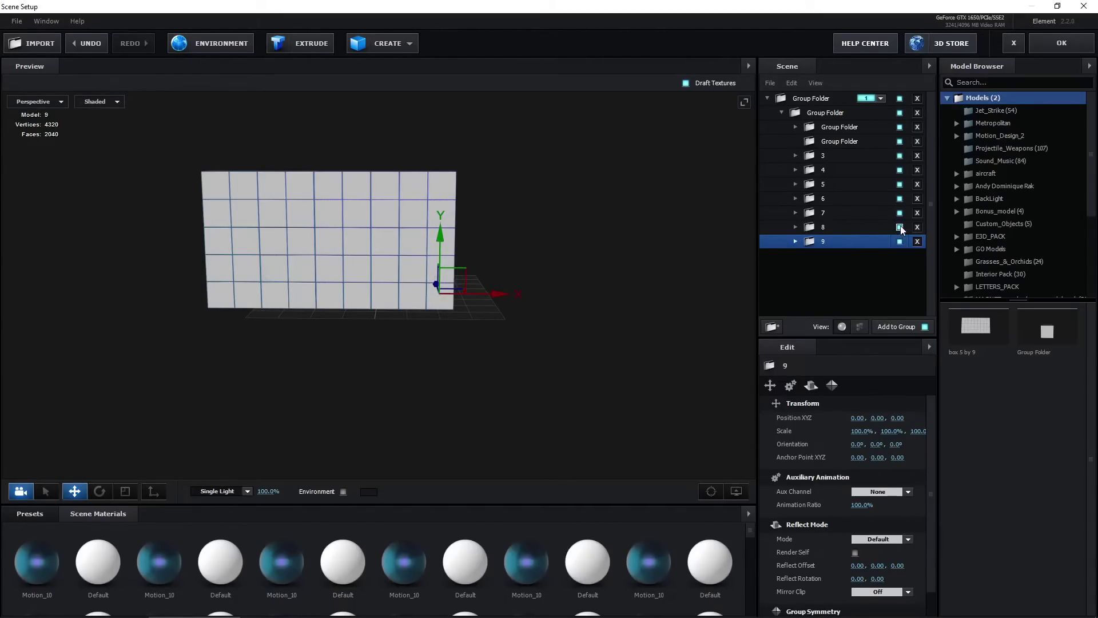
pyautogui.click(899, 227)
pyautogui.click(899, 227)
# Hide groups 7 down to 3 and the Group Folders, re-enable the inner folder, and apply the scene
pyautogui.click(900, 213)
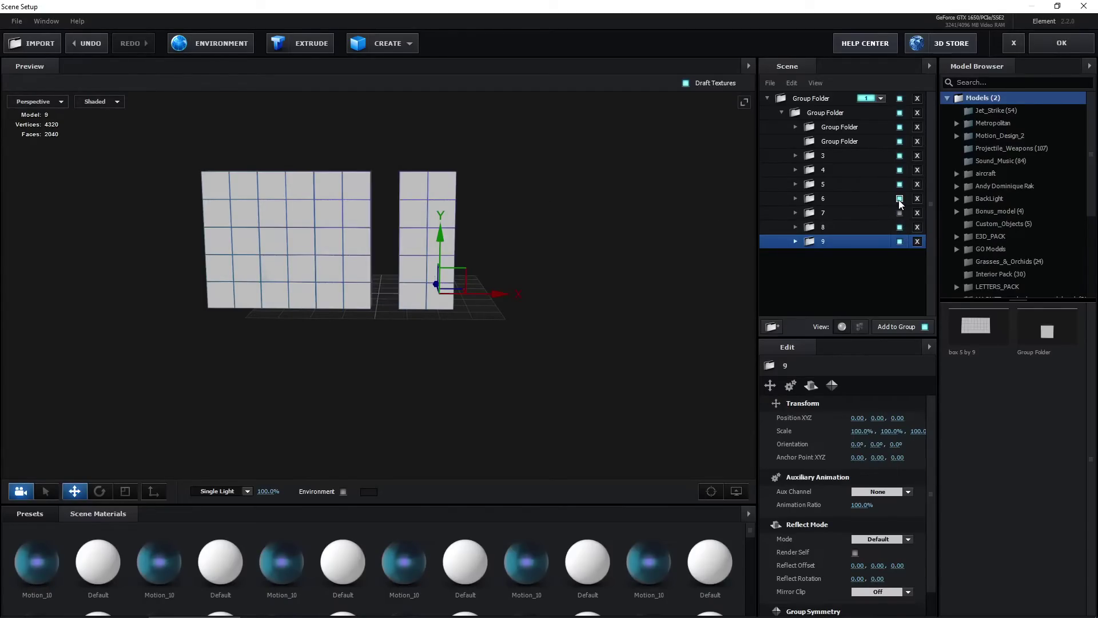
pyautogui.click(900, 198)
pyautogui.click(900, 184)
pyautogui.click(899, 169)
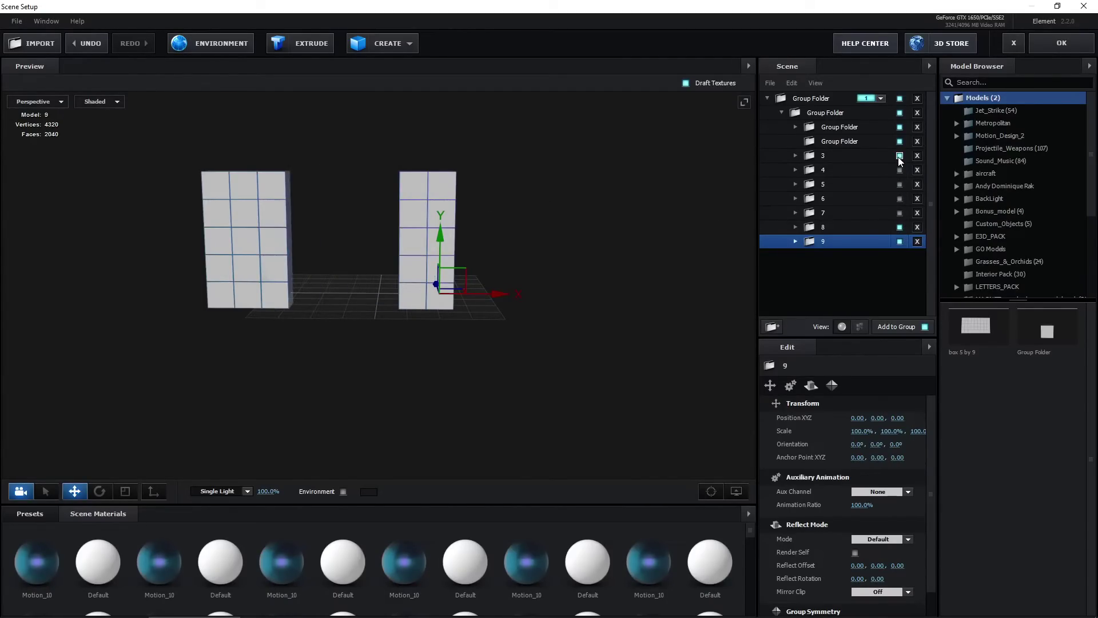
pyautogui.click(899, 155)
pyautogui.click(900, 142)
pyautogui.click(900, 127)
pyautogui.click(899, 113)
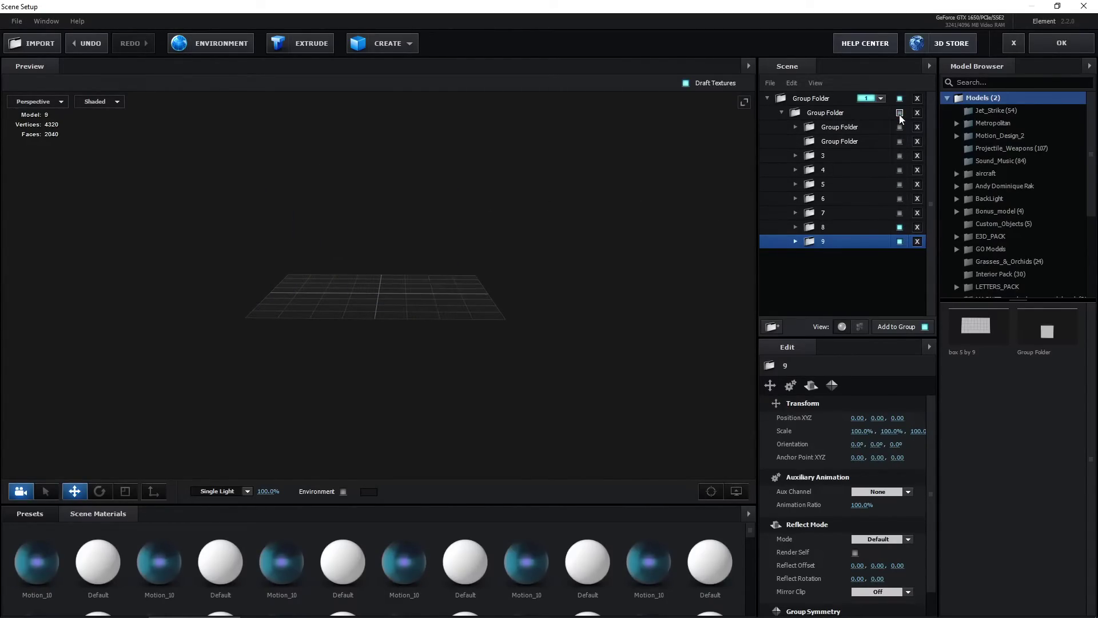
pyautogui.click(899, 112)
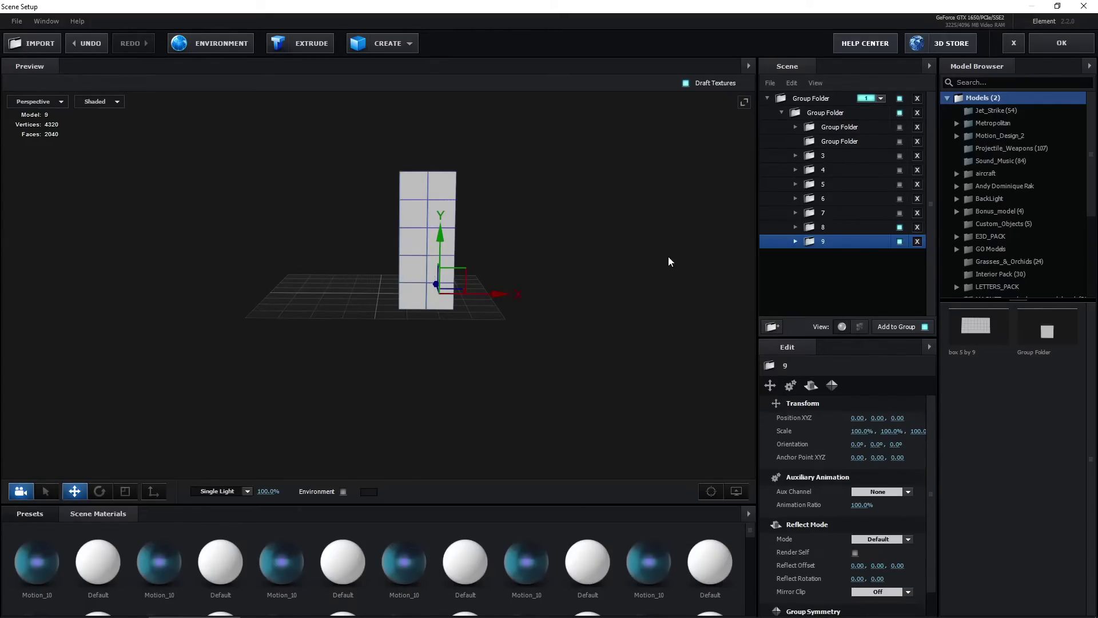
pyautogui.click(1063, 45)
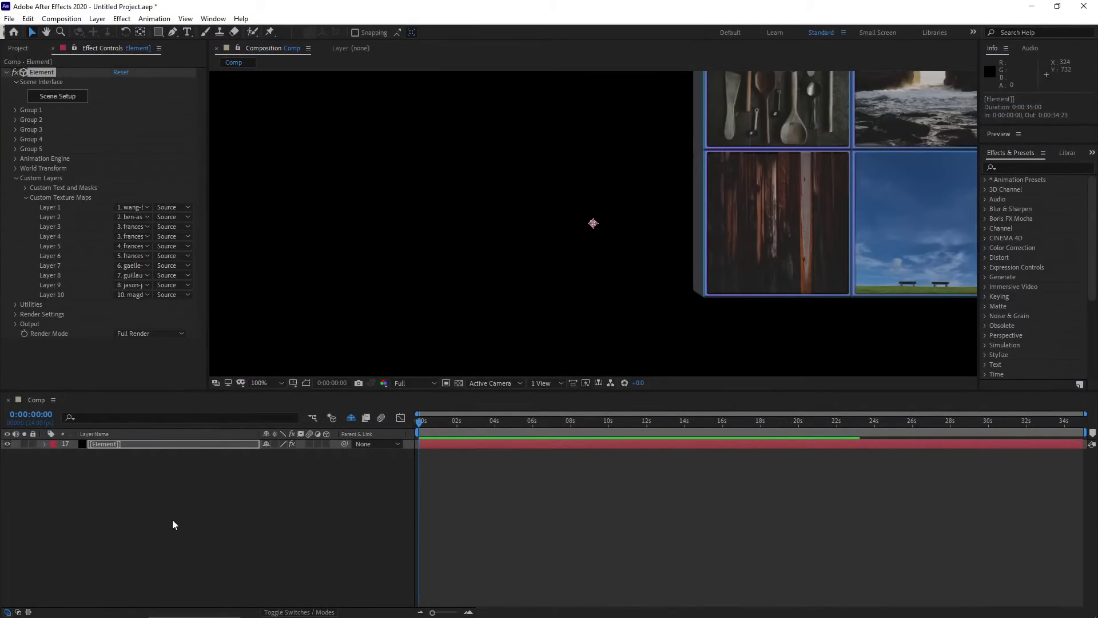
# Add a 20mm two-node Camera 1 and dolly it back to frame the whole tile box
pyautogui.click(168, 518)
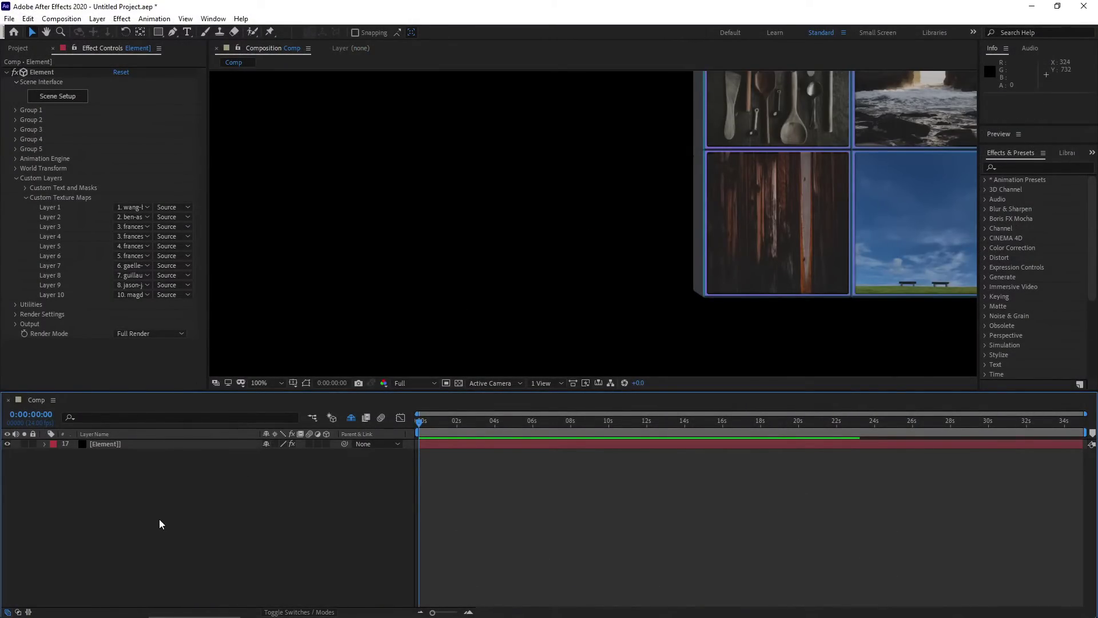
pyautogui.hotkey('ctrl', 'alt', 'shift', 'c')
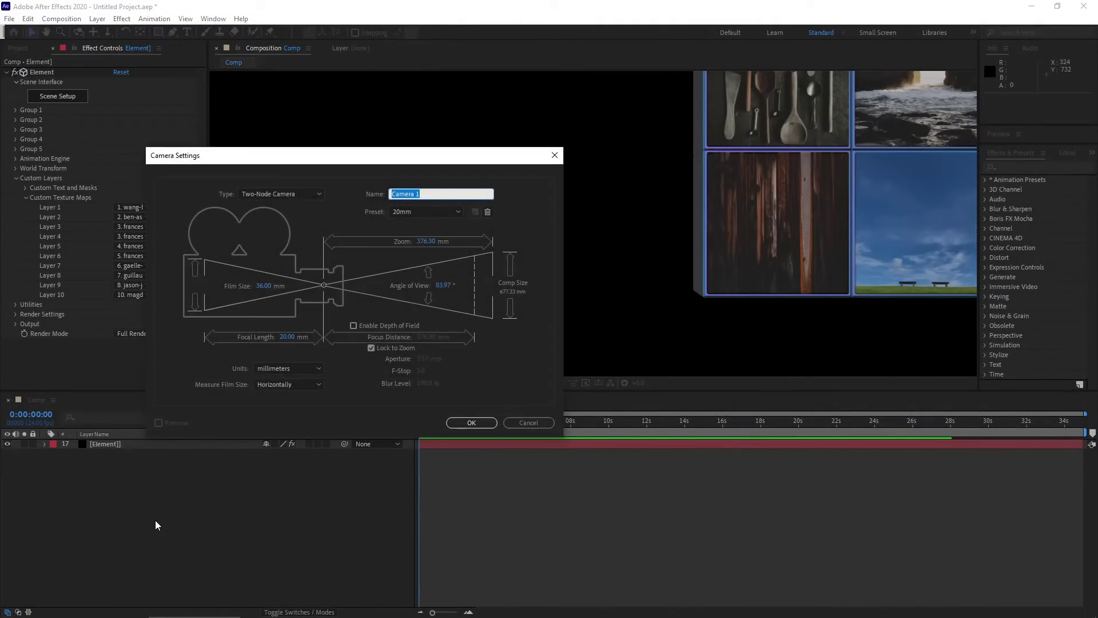
pyautogui.press('Return')
pyautogui.press('c')
pyautogui.press('c')
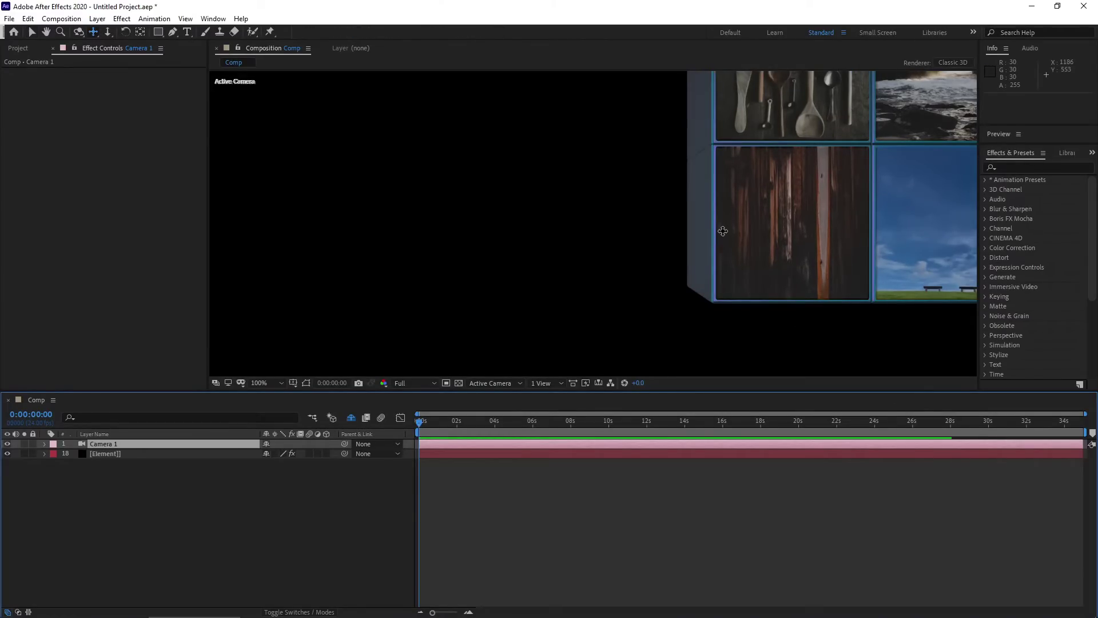
pyautogui.moveTo(726, 296); pyautogui.dragTo(691, 229)
pyautogui.press('c')
pyautogui.press('c')
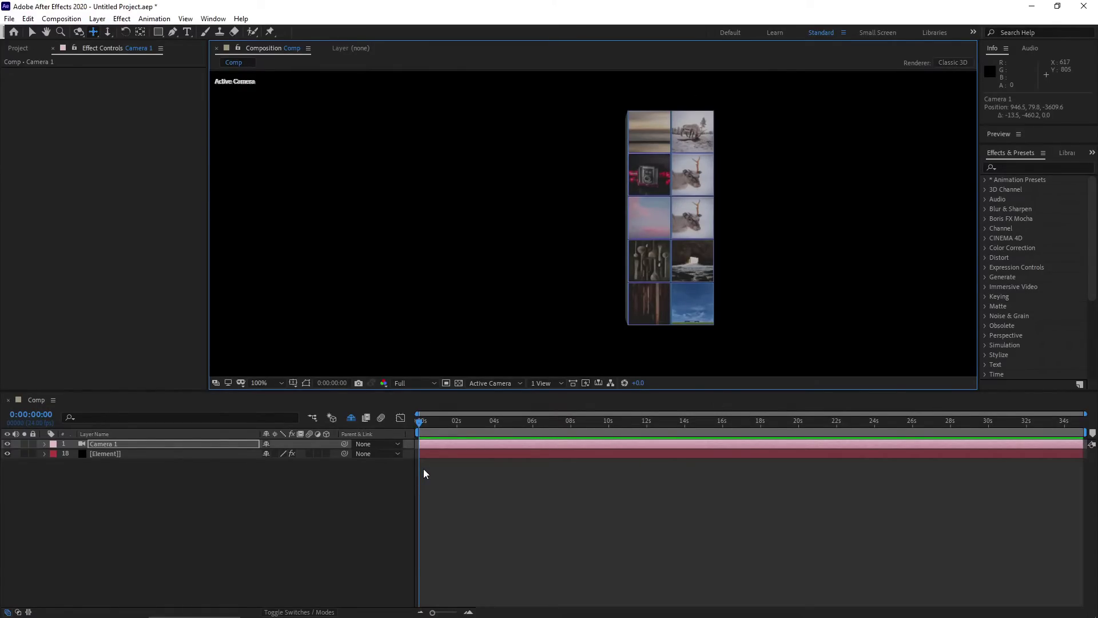
pyautogui.press('v')
pyautogui.click(362, 533)
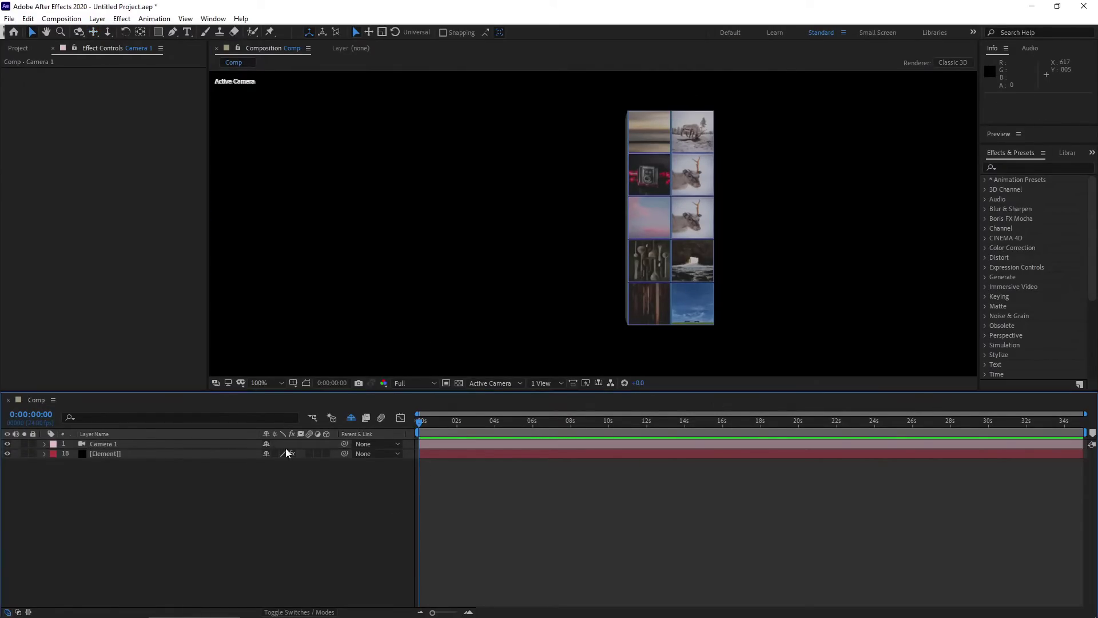
# Duplicate the Element effect on the Element layer to create Element 2
pyautogui.click(115, 454)
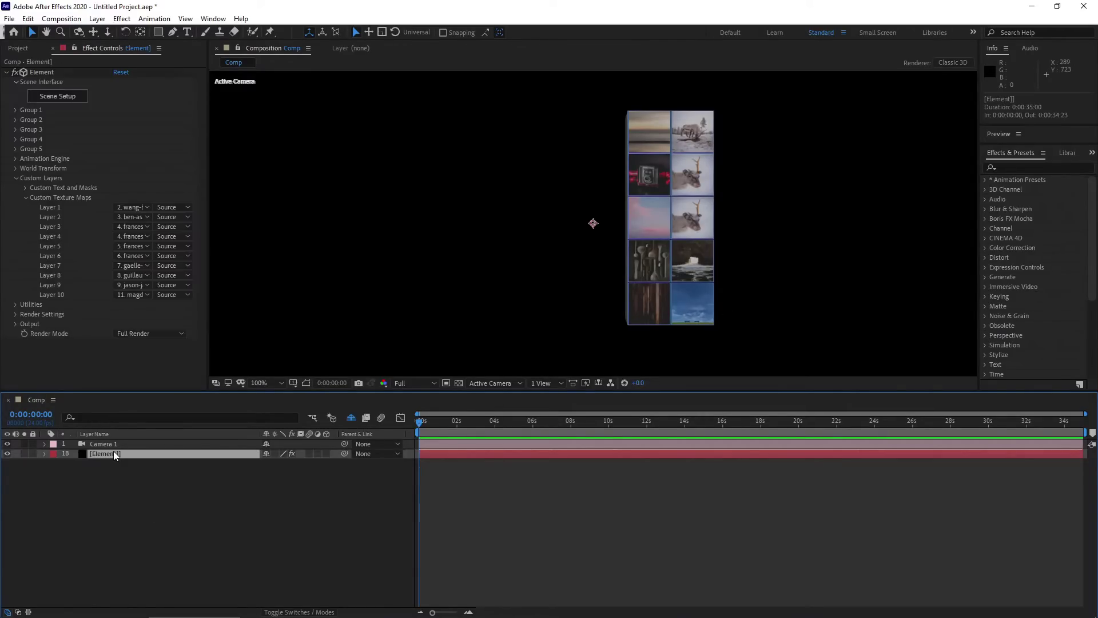
pyautogui.click(7, 72)
pyautogui.click(46, 71)
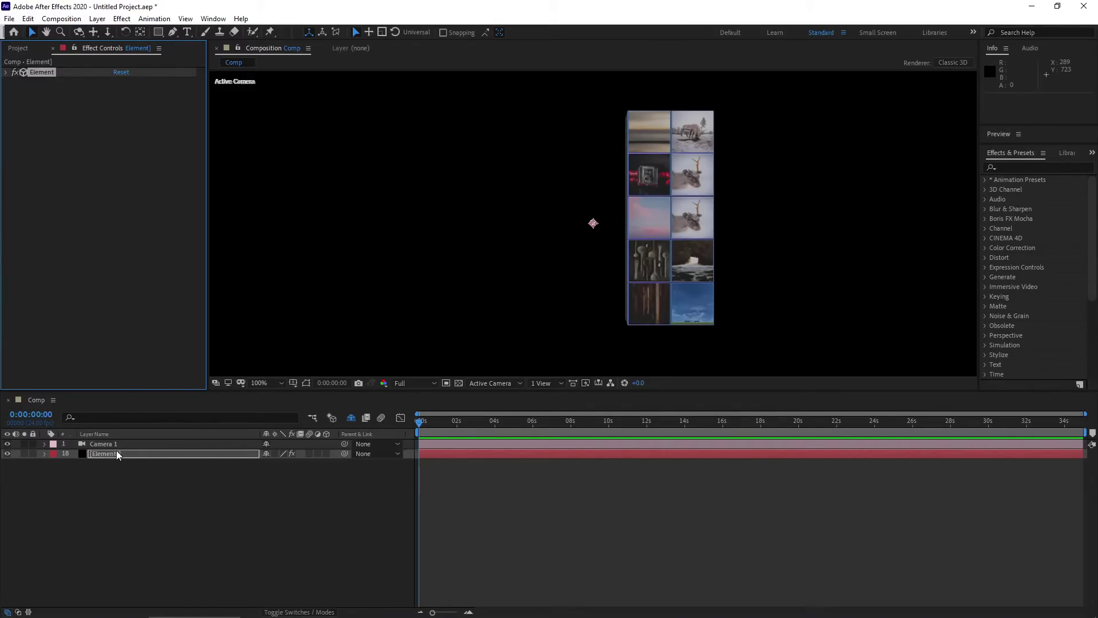
pyautogui.hotkey('ctrl', 'd')
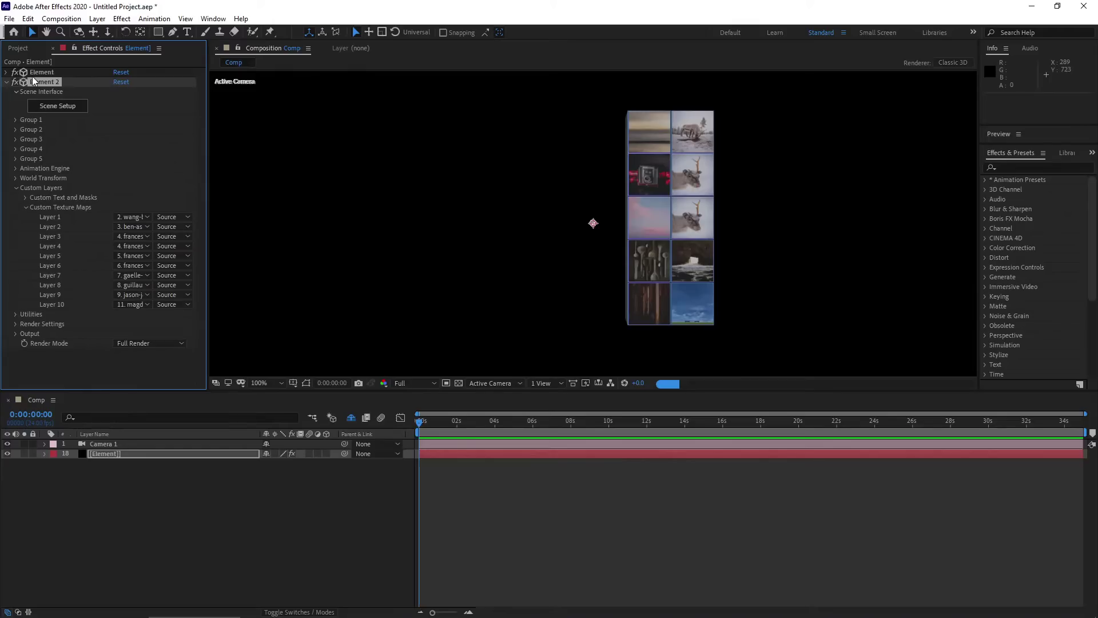
# In Element 2's scene, hide groups 8–9, show groups 6–7, and apply
pyautogui.click(57, 108)
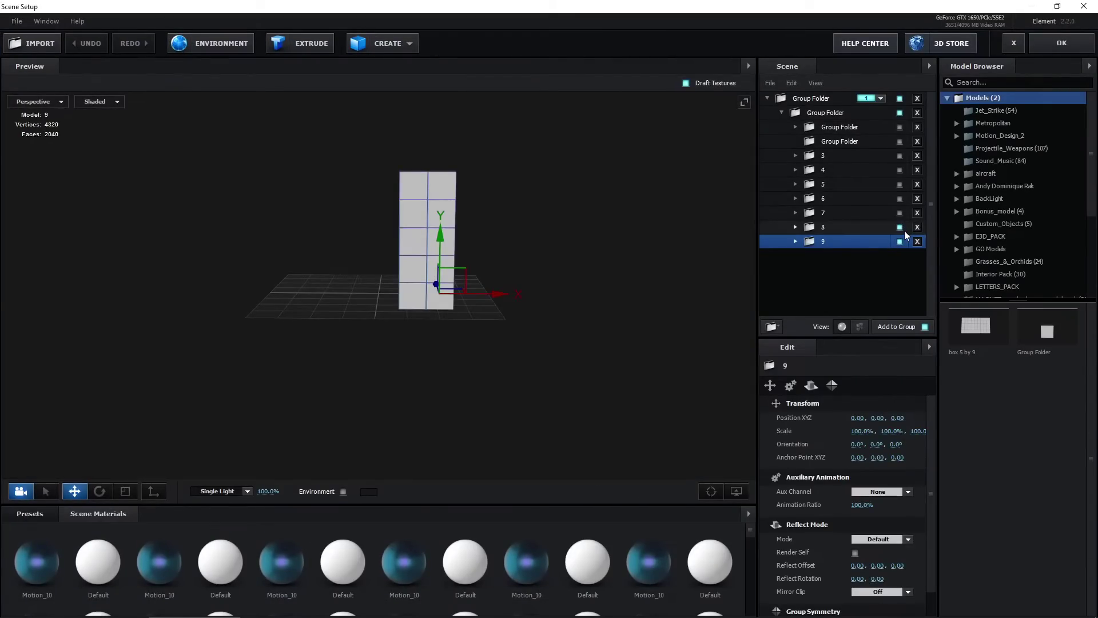
pyautogui.click(900, 227)
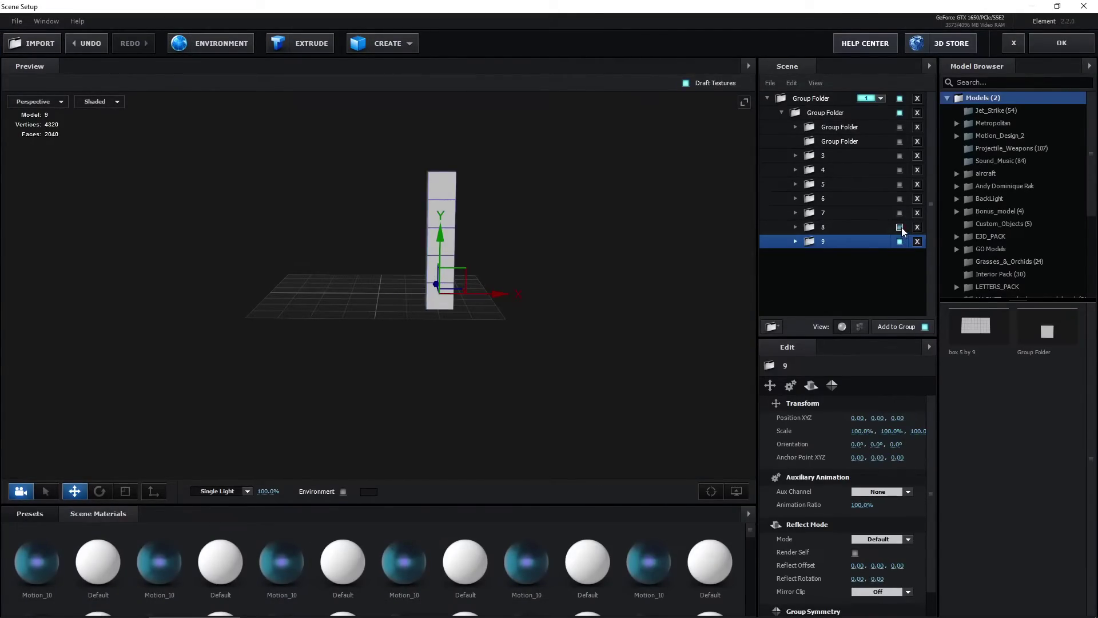
pyautogui.click(899, 241)
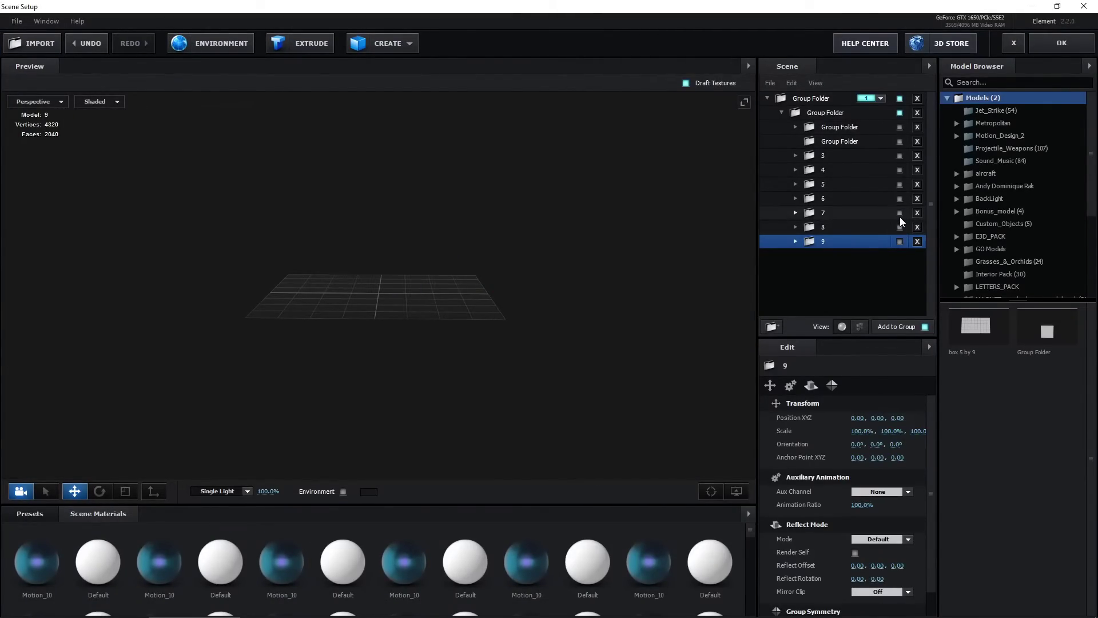
pyautogui.click(900, 215)
pyautogui.click(900, 197)
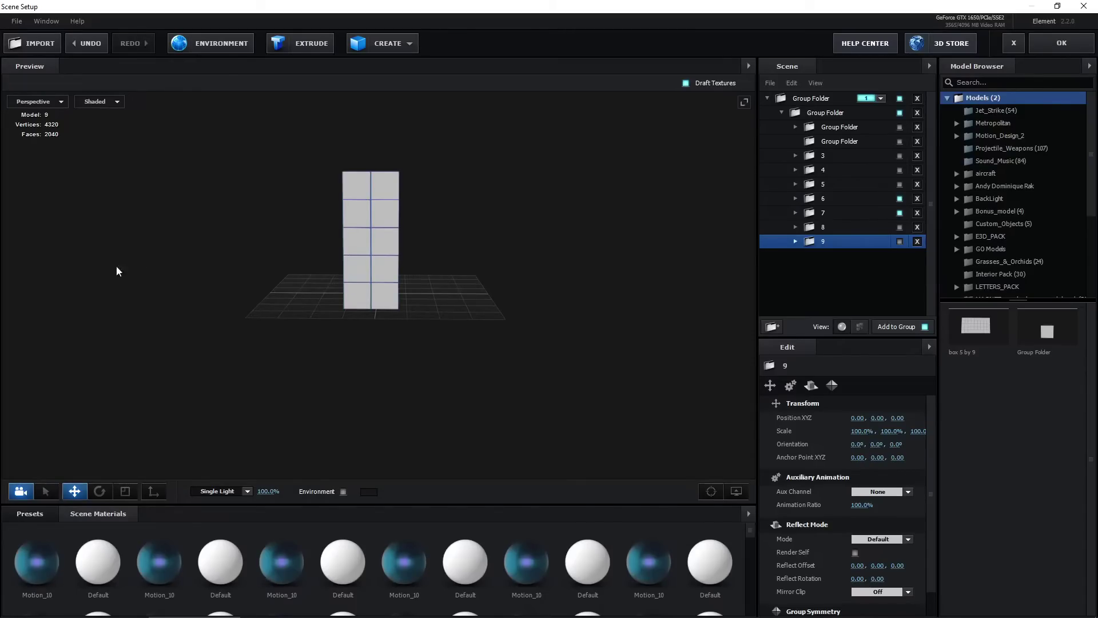
pyautogui.click(373, 283)
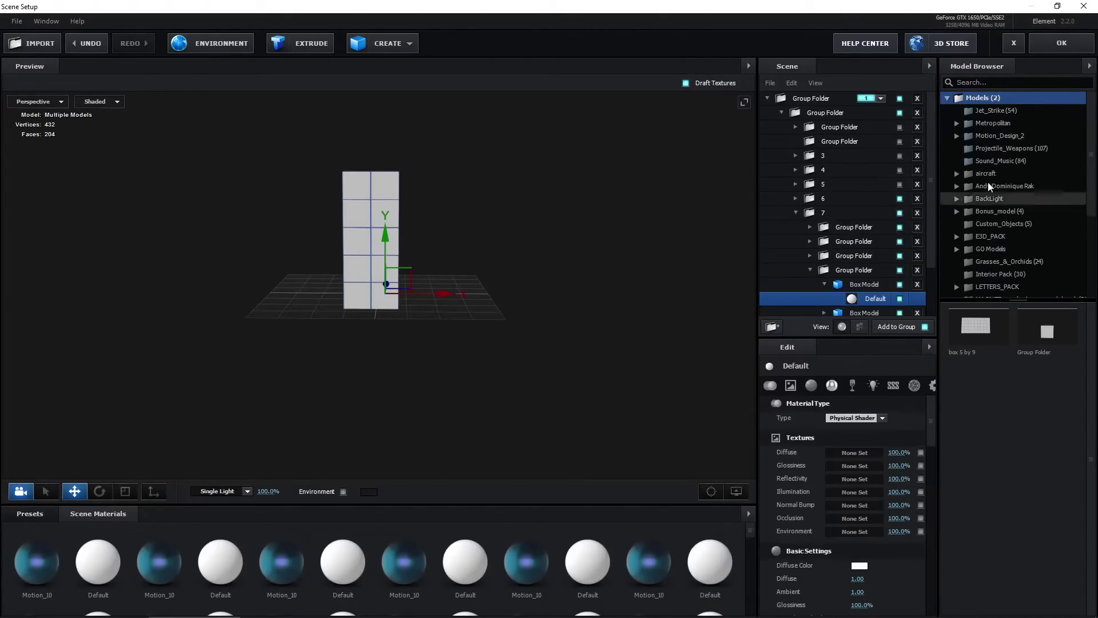
pyautogui.click(1061, 43)
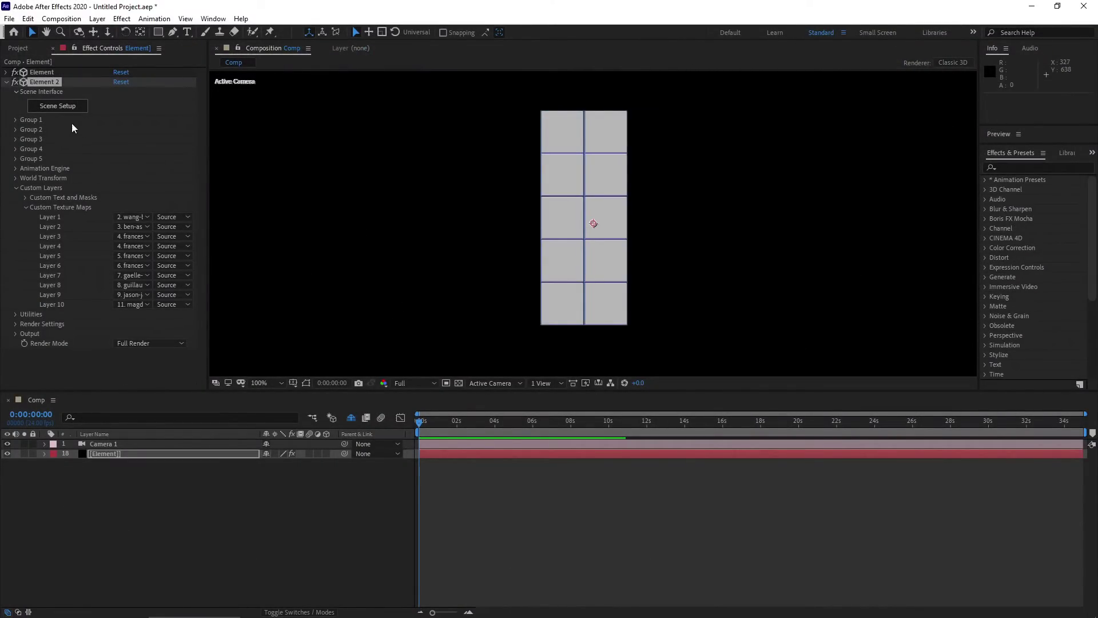
# Set the original Element effect's render mode to Unified
pyautogui.click(6, 73)
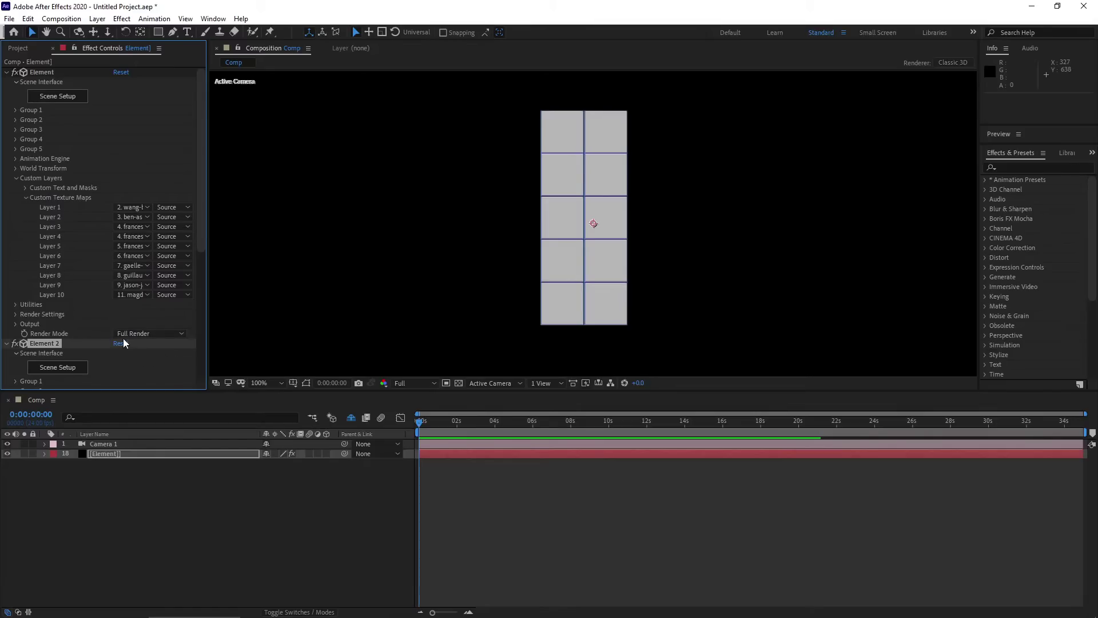
pyautogui.click(160, 335)
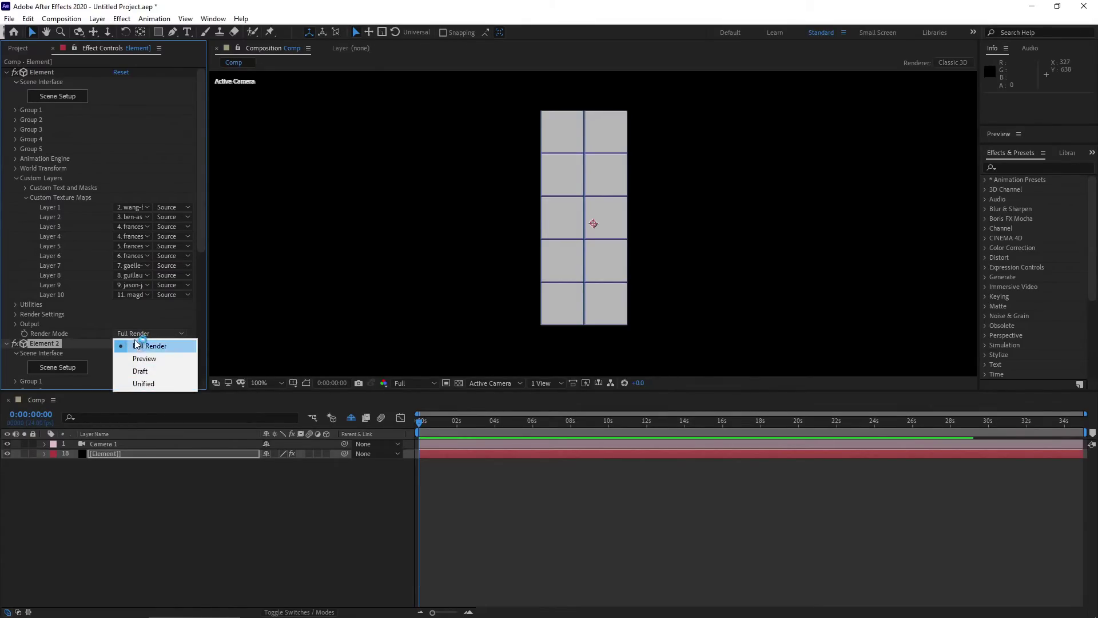
pyautogui.click(143, 383)
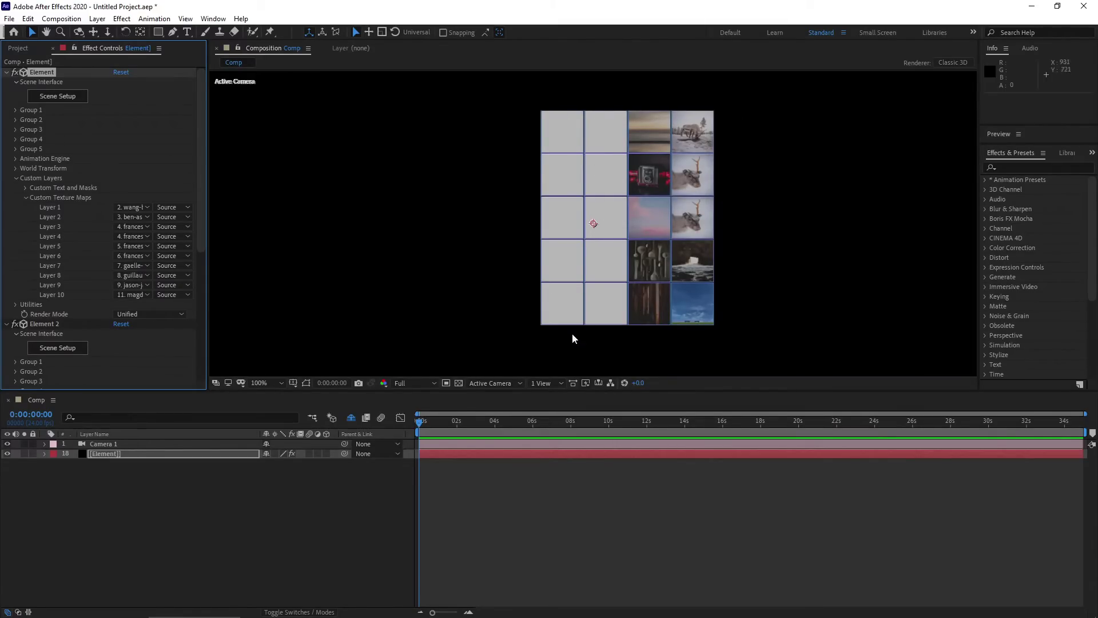
# Assign photo 11 to Element 2's texture Layer 1 and photo 12 to Layer 2
pyautogui.scroll(-3, 143, 331)
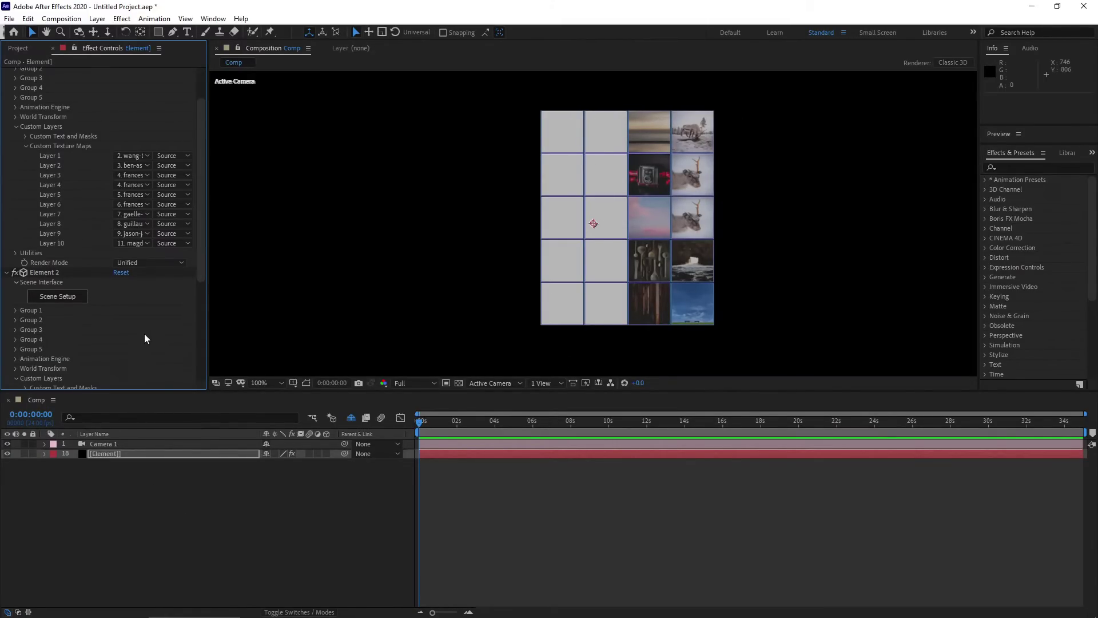
pyautogui.scroll(-5, 144, 334)
pyautogui.scroll(-4, 155, 343)
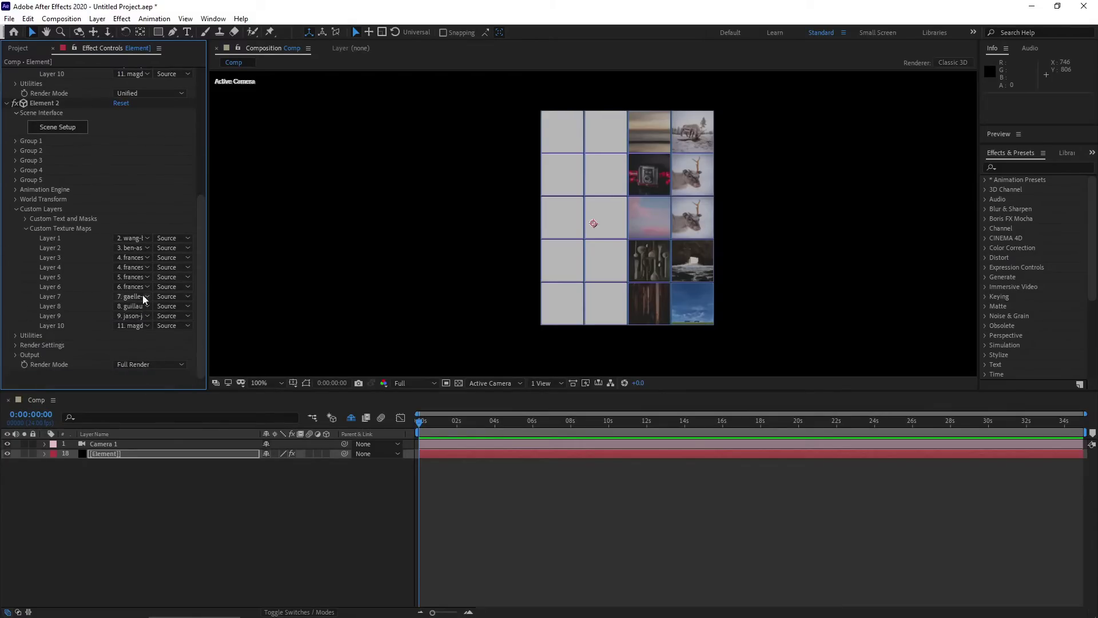
pyautogui.scroll(6, 155, 286)
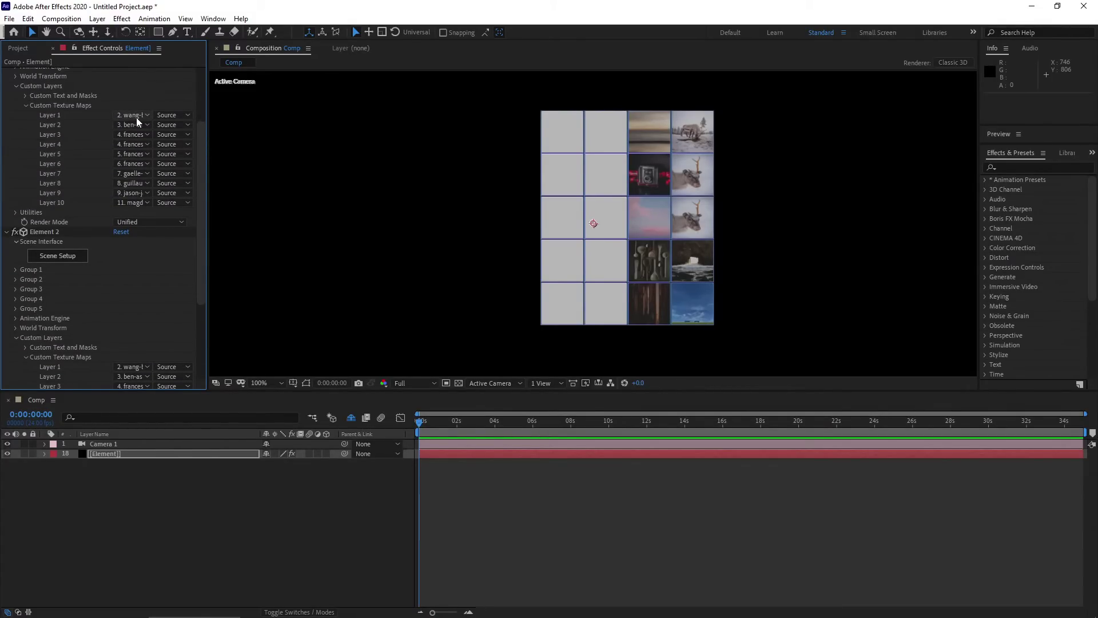
pyautogui.scroll(-3, 149, 343)
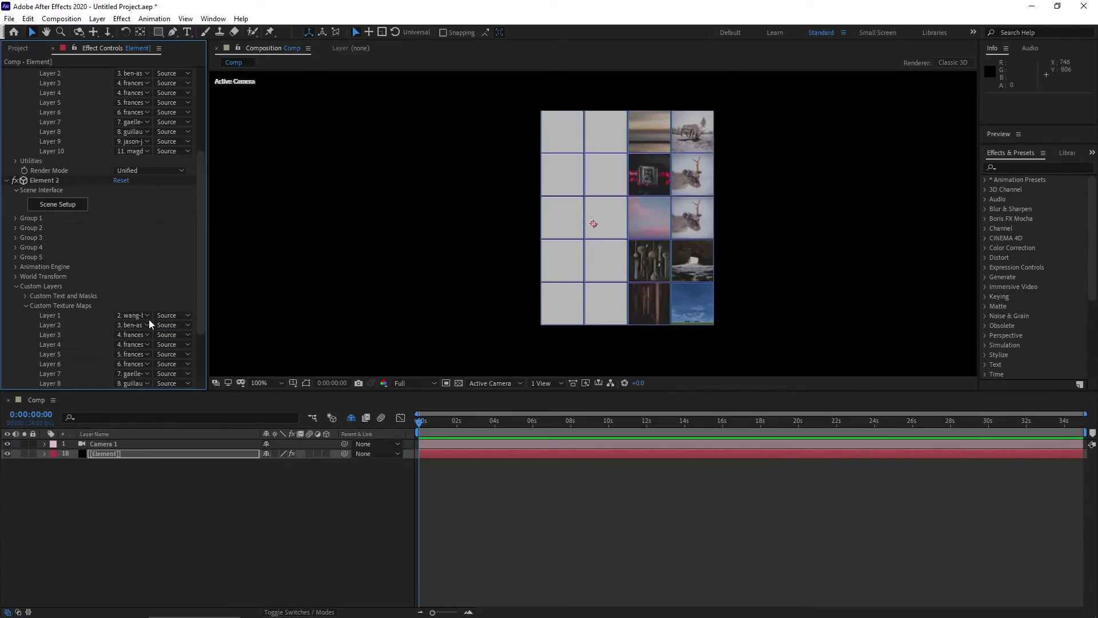
pyautogui.click(147, 315)
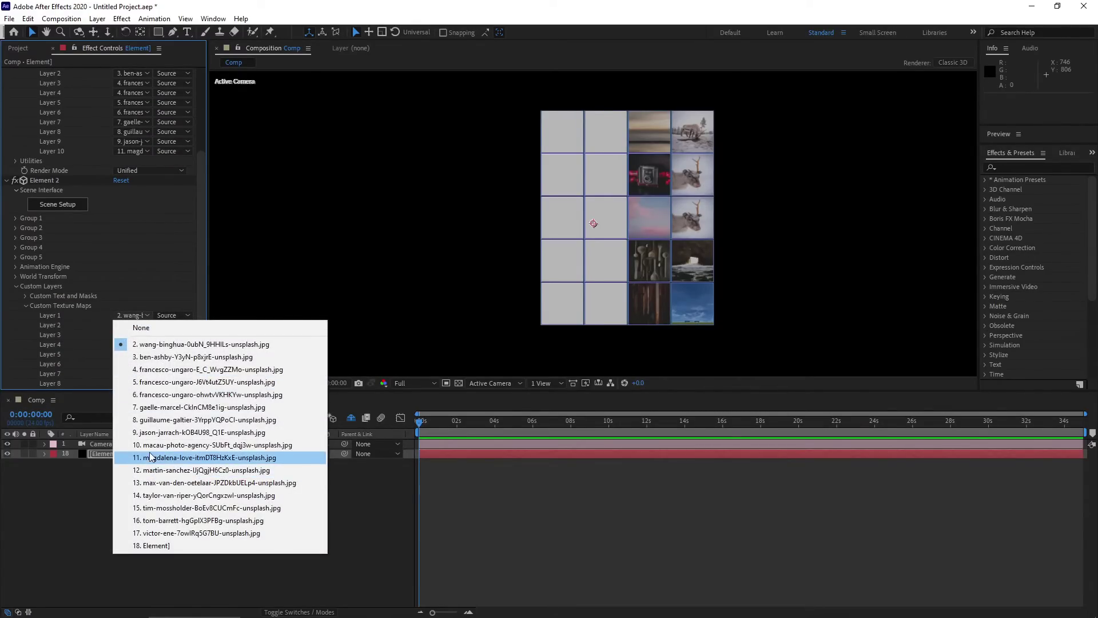
pyautogui.click(157, 457)
pyautogui.click(141, 324)
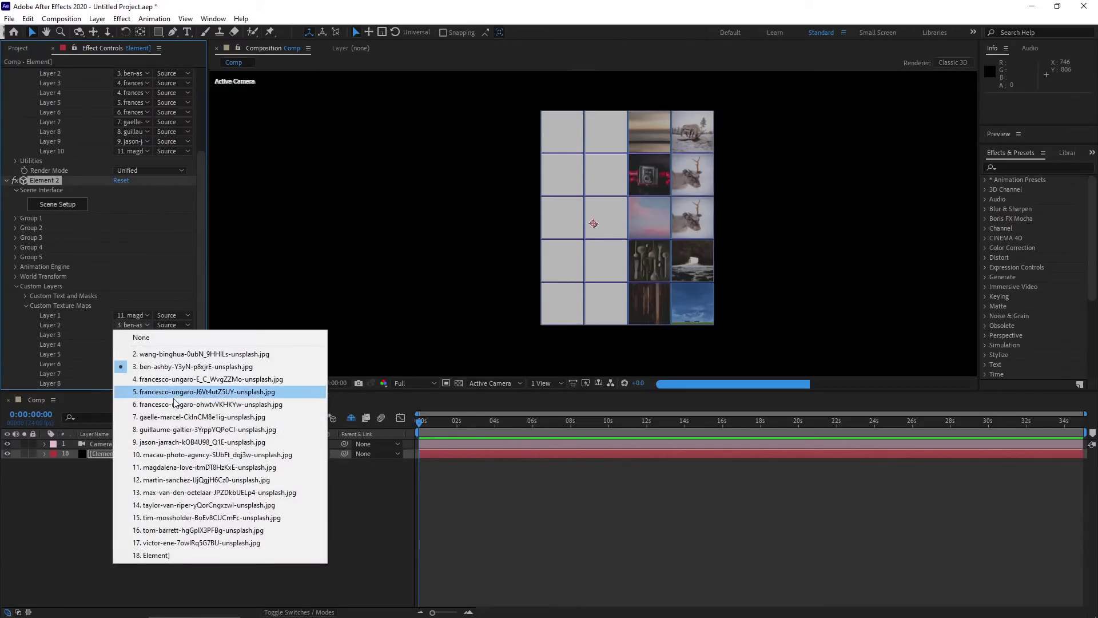
pyautogui.click(157, 479)
# Map the next later photos through 17 to texture layers up to Layer 9, and import thirteen more photos
pyautogui.click(147, 341)
pyautogui.click(157, 552)
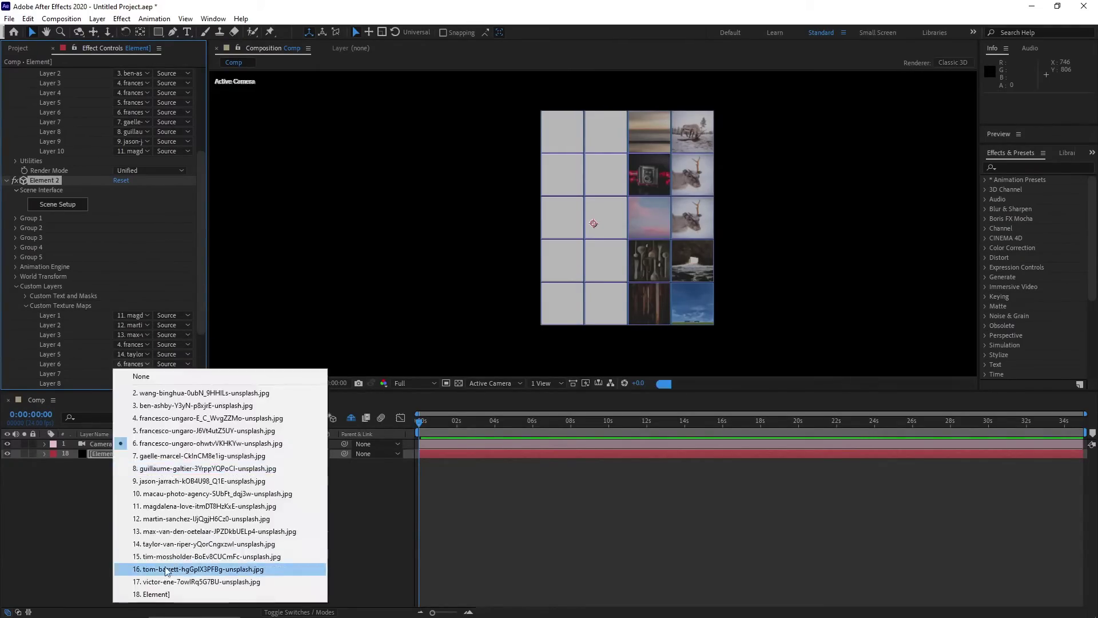
pyautogui.scroll(-3, 103, 229)
pyautogui.click(140, 277)
pyautogui.click(157, 446)
pyautogui.click(140, 286)
pyautogui.click(157, 589)
pyautogui.click(140, 316)
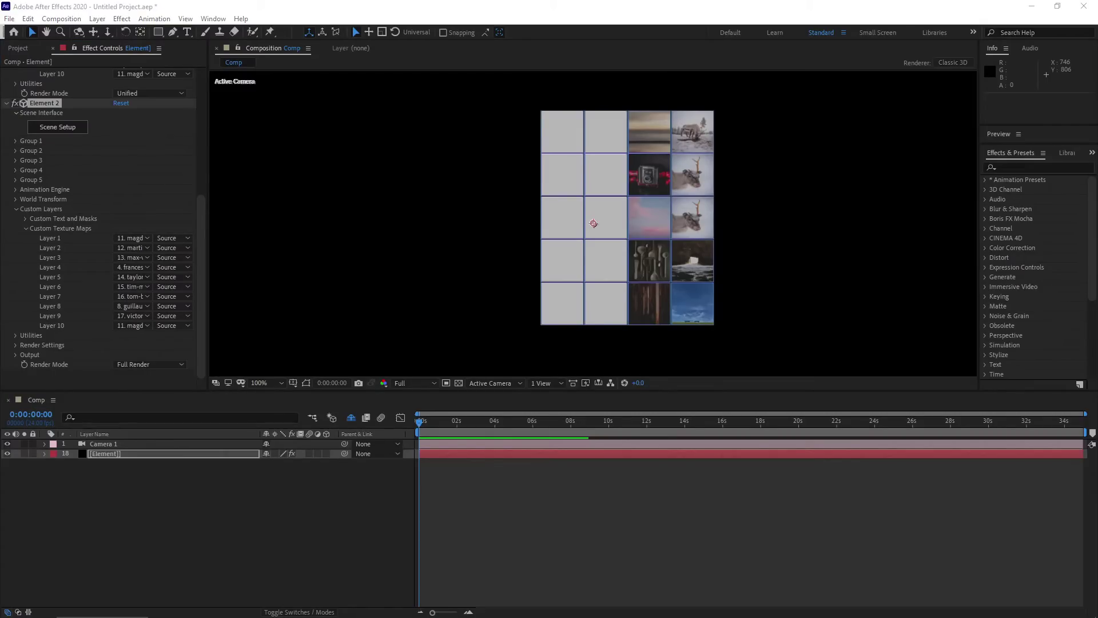
pyautogui.moveTo(353, 26); pyautogui.dragTo(184, 537)
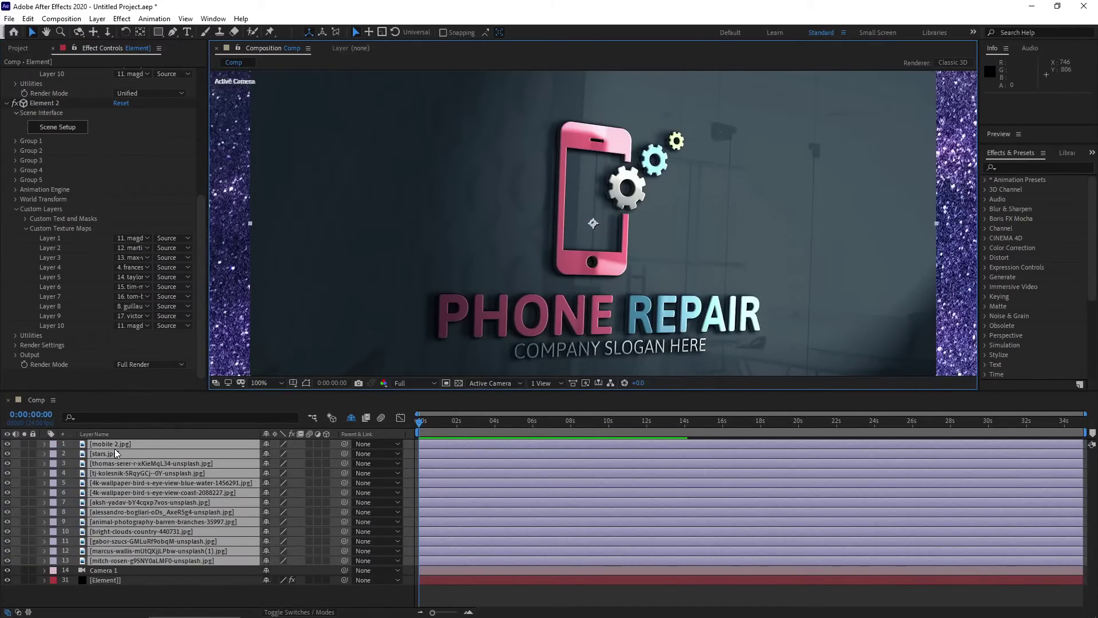
# Hide and shy the thirteen new photo layers, and set texture Layer 8 to mobile 2.jpg
pyautogui.click(8, 444)
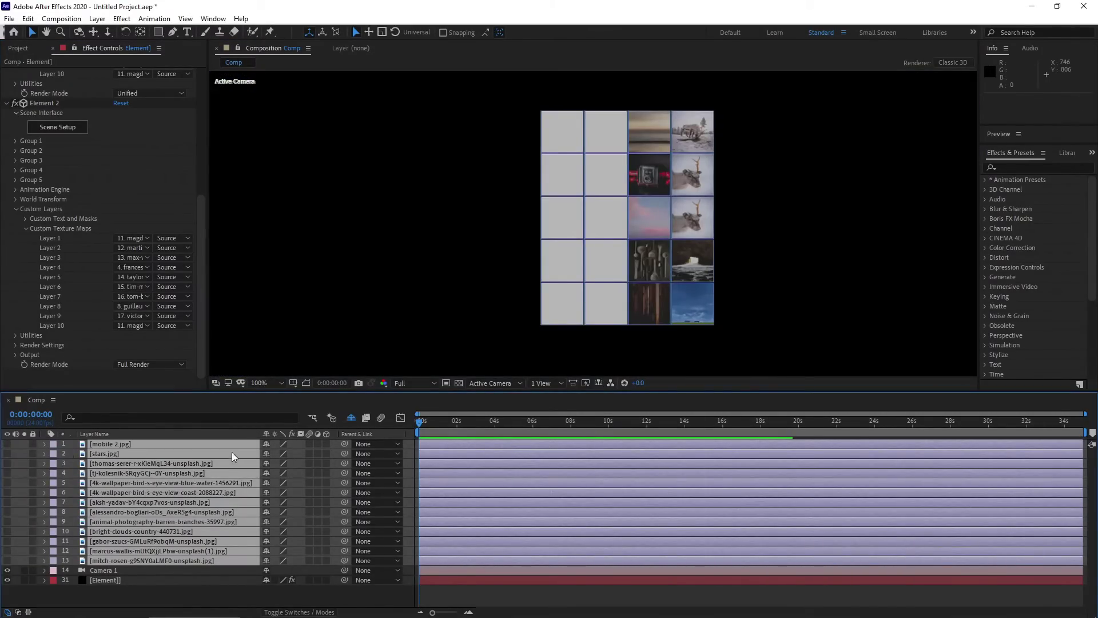
pyautogui.click(269, 444)
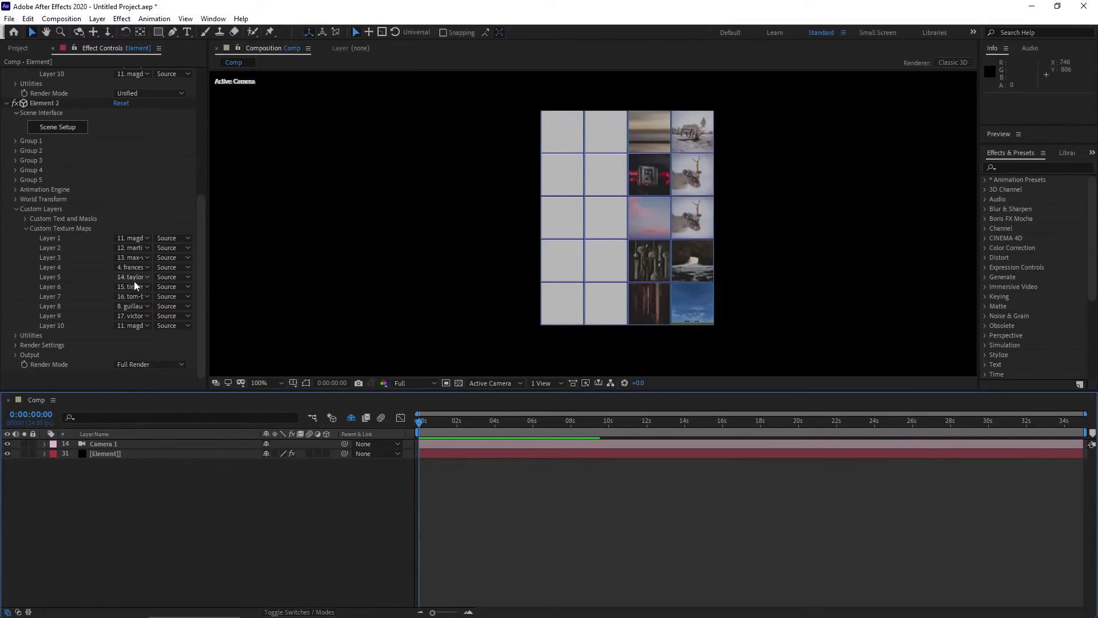
pyautogui.click(146, 306)
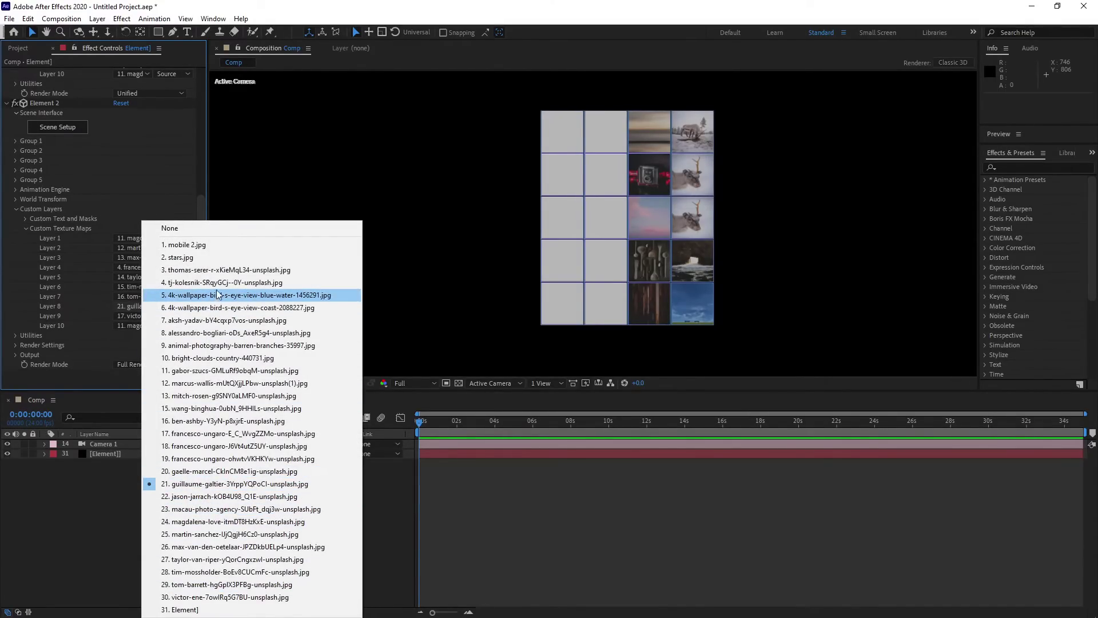
pyautogui.click(188, 245)
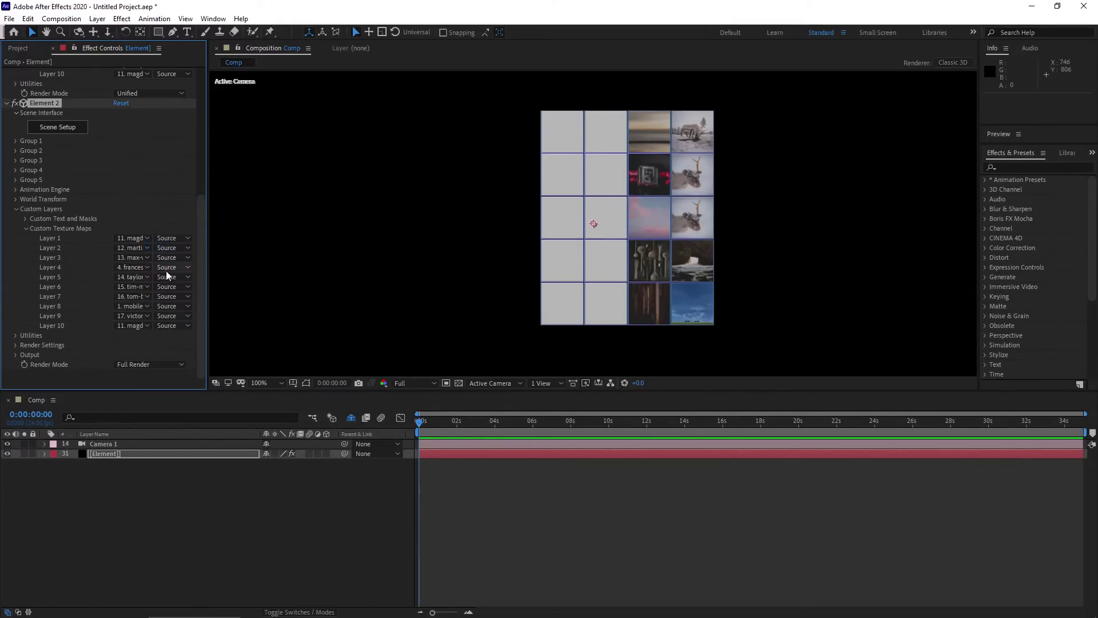
pyautogui.scroll(4, 144, 355)
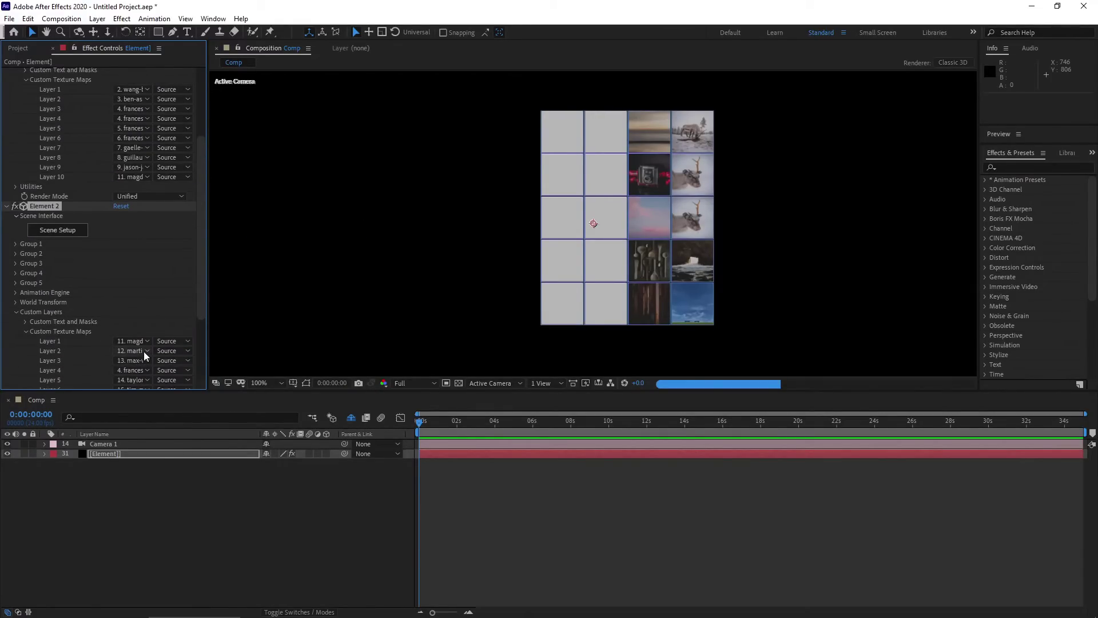
pyautogui.scroll(-4, 143, 351)
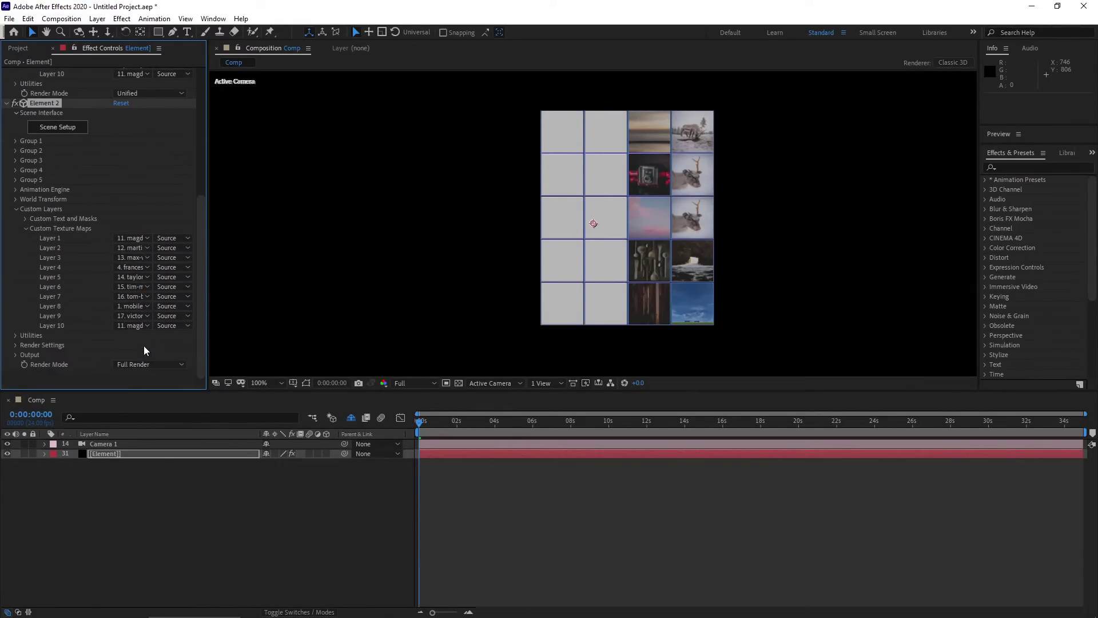
# Set texture Layer 9 to stars.jpg and Layer 10 to photo 3, then open Element 2's Scene Setup
pyautogui.click(143, 316)
pyautogui.click(171, 258)
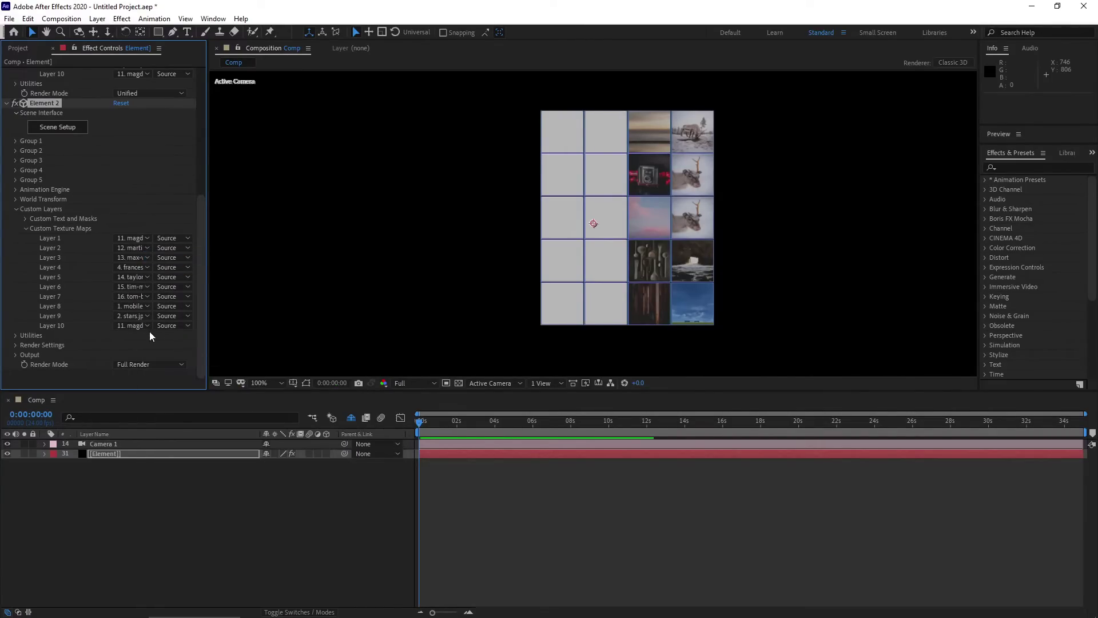
pyautogui.click(145, 326)
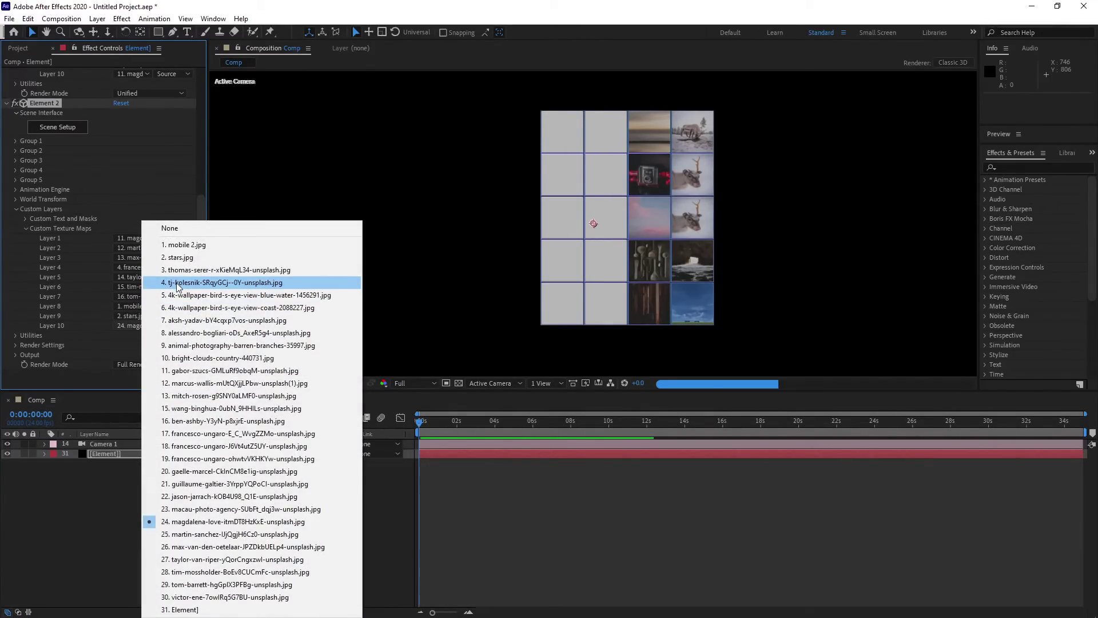
pyautogui.click(177, 270)
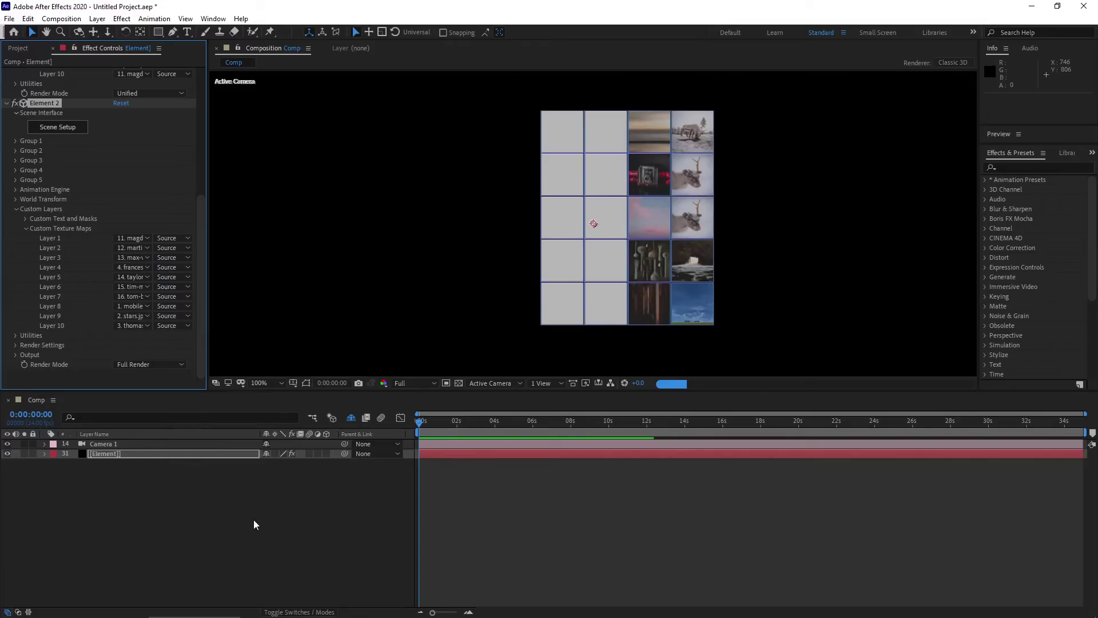
pyautogui.click(121, 454)
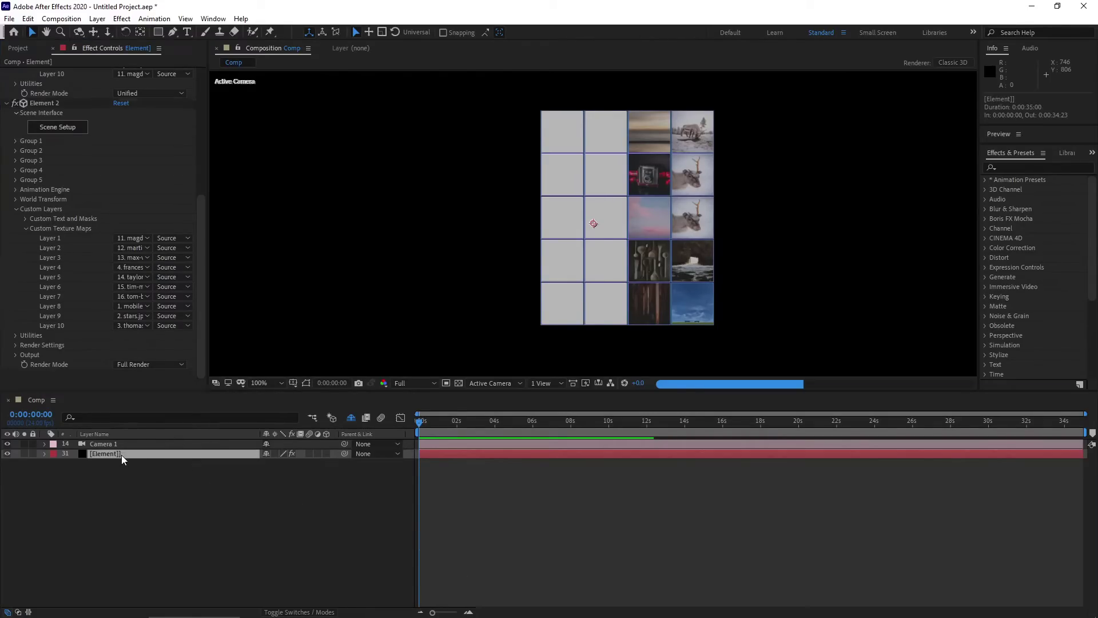
pyautogui.click(49, 126)
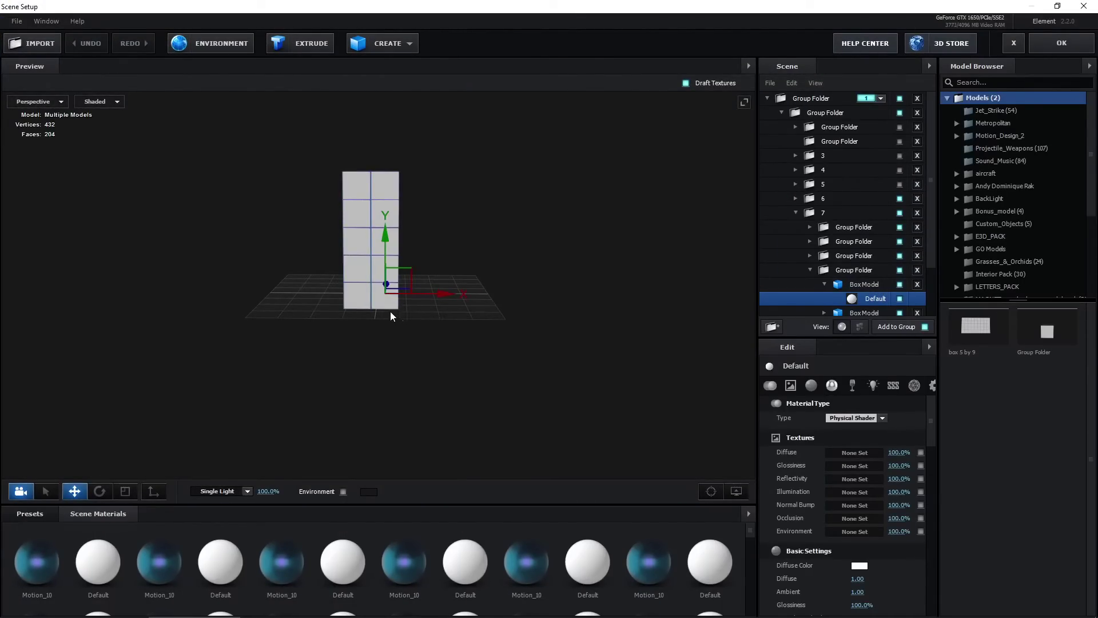
# Give the first two untextured tile materials Custom Layer 1 and Custom Layer 9 as diffuse textures
pyautogui.click(854, 452)
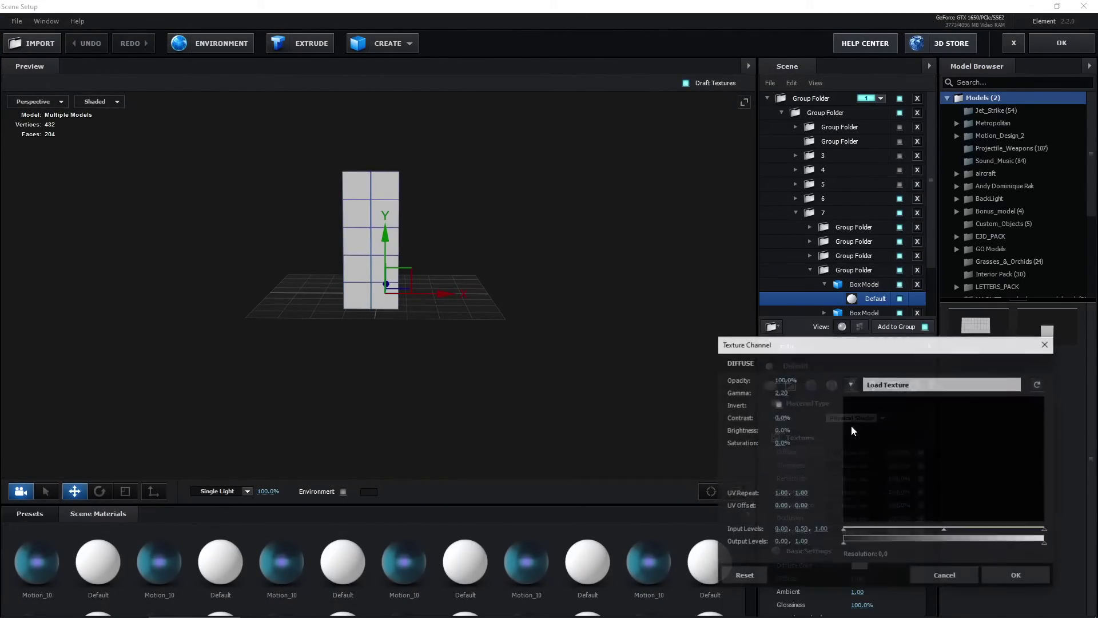
pyautogui.click(851, 385)
pyautogui.click(904, 401)
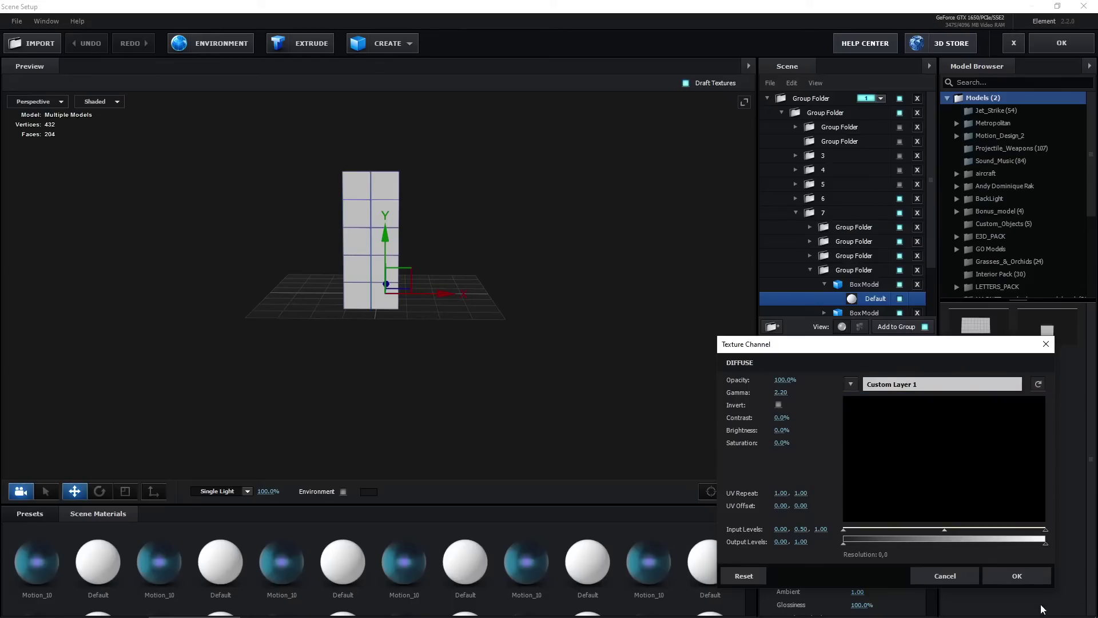
pyautogui.click(1017, 575)
pyautogui.click(379, 269)
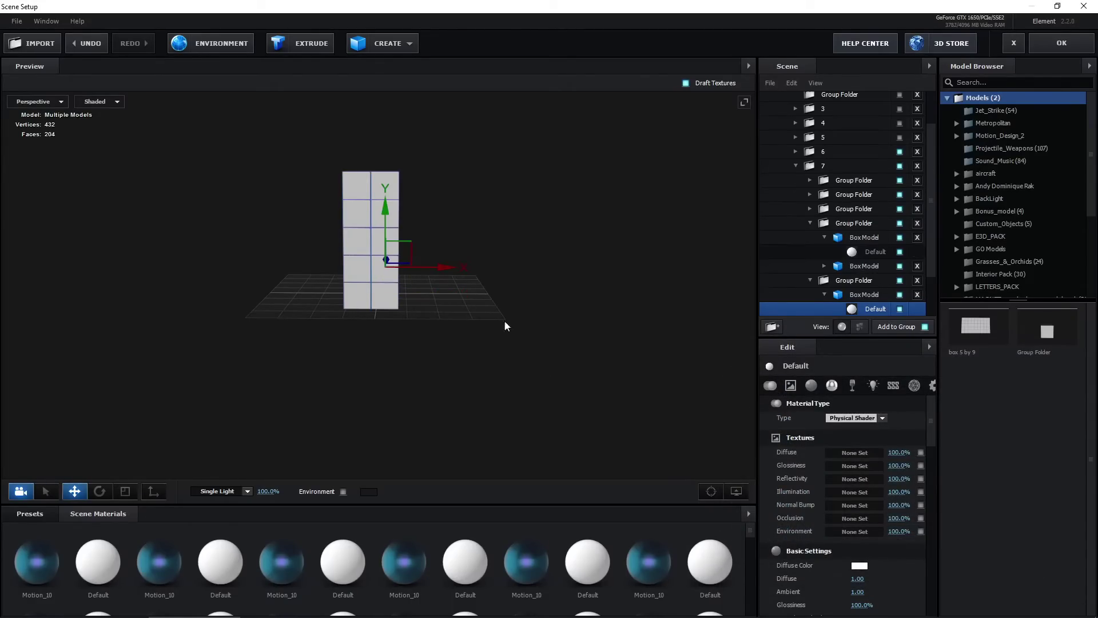
pyautogui.click(866, 453)
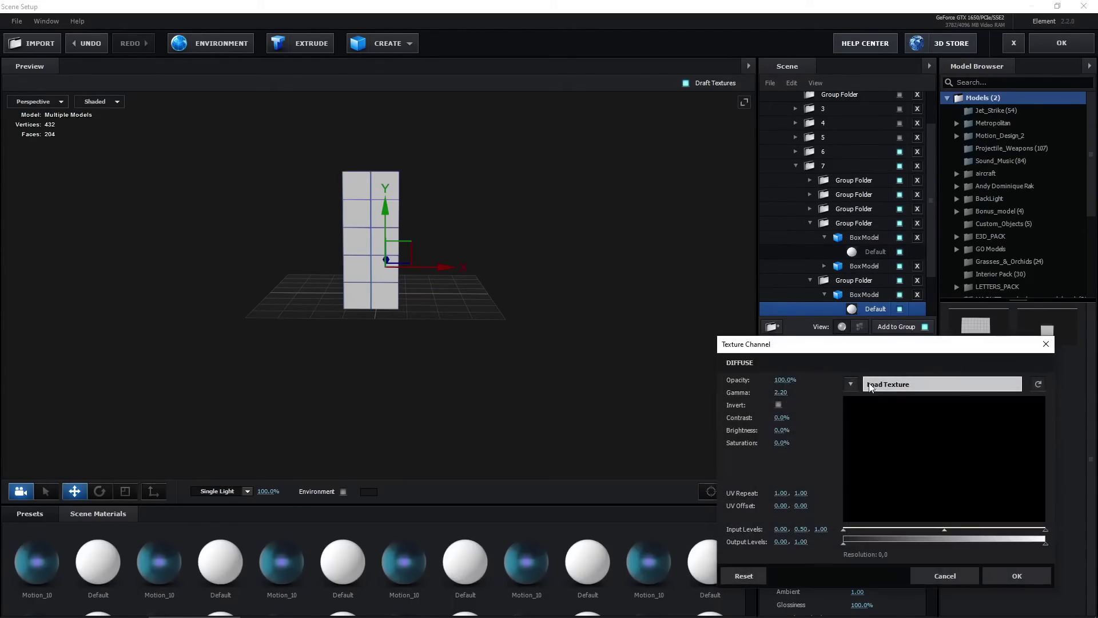
pyautogui.click(851, 384)
pyautogui.click(851, 384)
pyautogui.click(1017, 575)
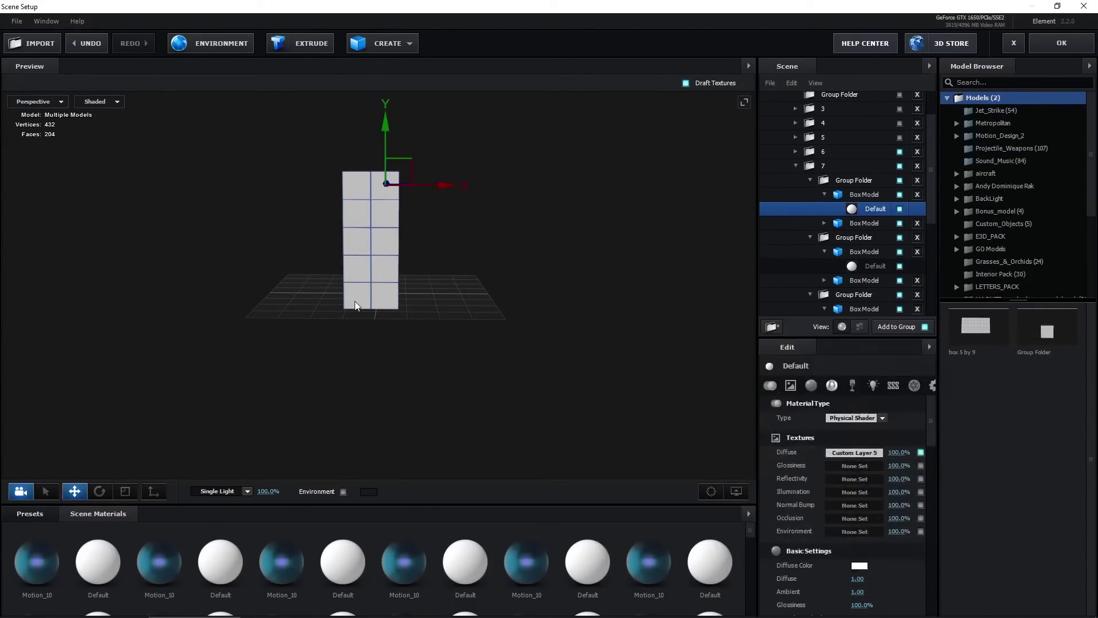
pyautogui.click(352, 188)
# Give the upper tile's material a custom photo layer as diffuse texture and apply the scene
pyautogui.click(352, 189)
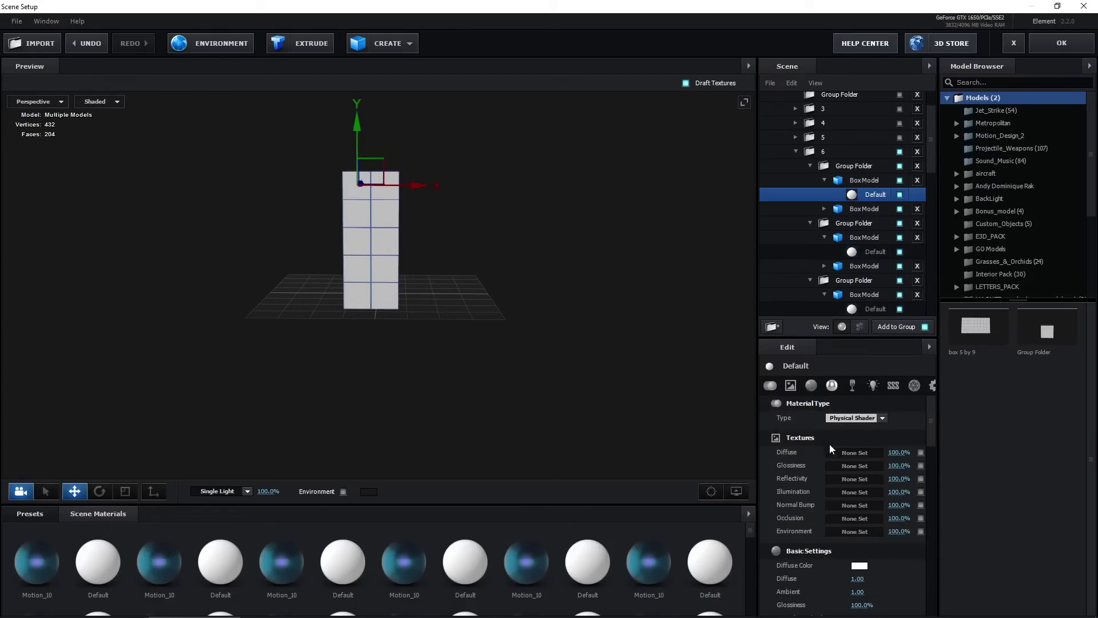
pyautogui.click(855, 452)
pyautogui.click(851, 385)
pyautogui.click(922, 517)
pyautogui.click(1007, 575)
pyautogui.click(1061, 43)
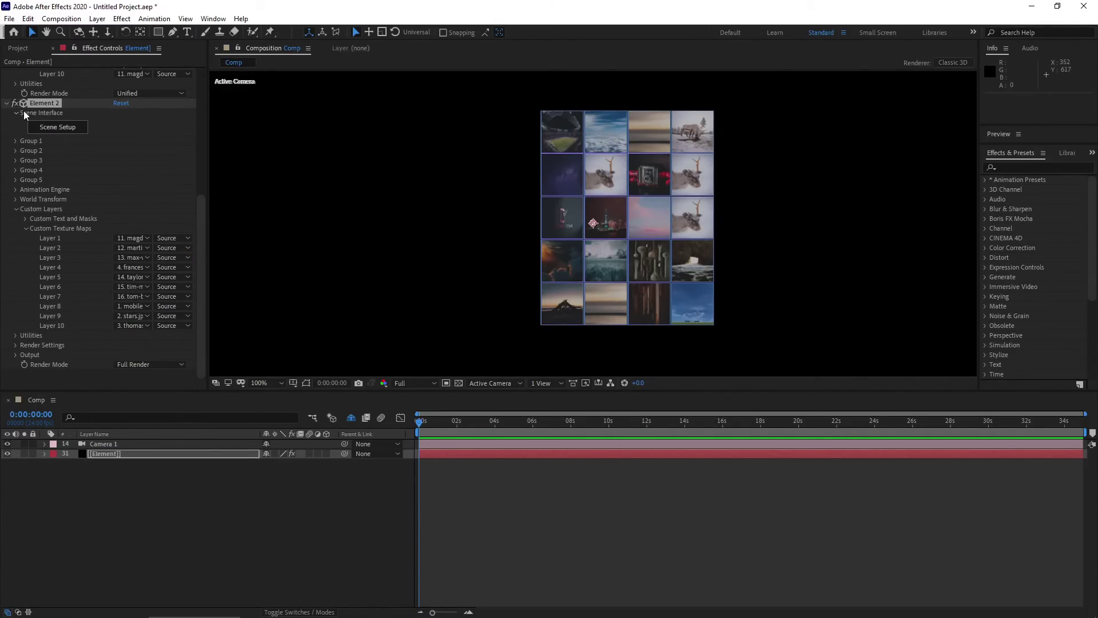
# Duplicate Element 2 as Element 3 with Ctrl+D, set Element 2 to Unified, and open Element 3's Scene Setup
pyautogui.click(8, 103)
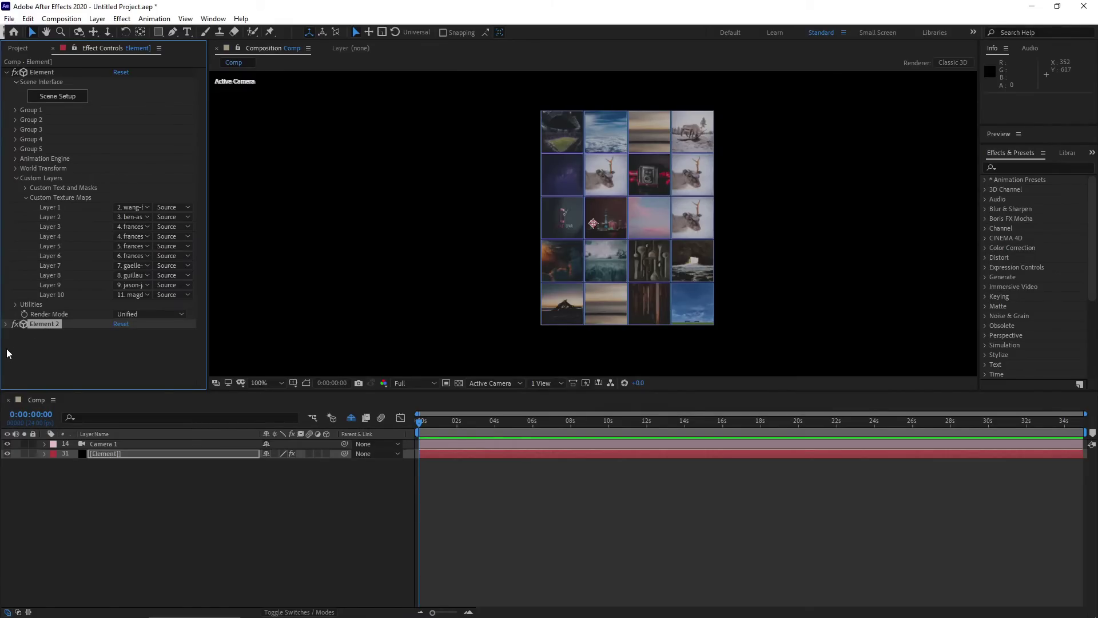
pyautogui.hotkey('ctrl', 'd')
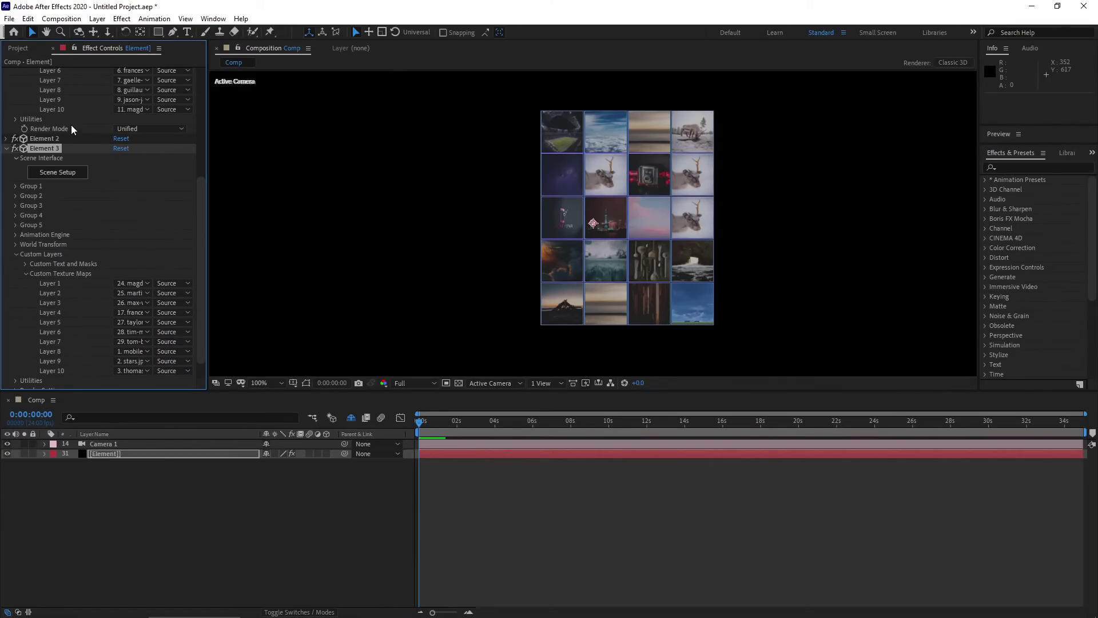
pyautogui.click(7, 138)
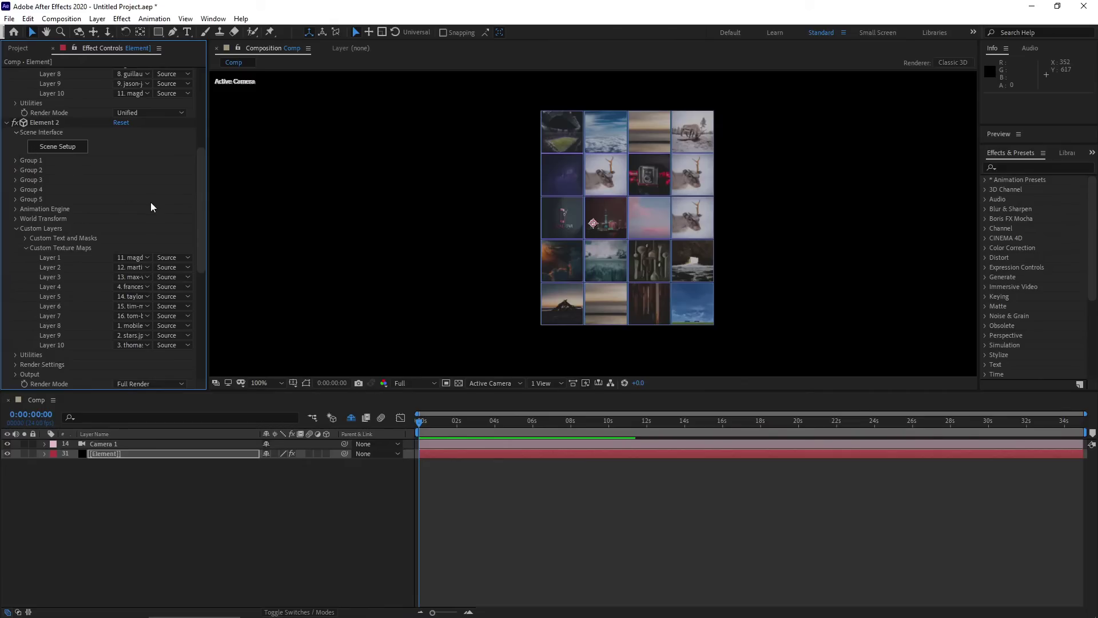
pyautogui.scroll(-3, 150, 201)
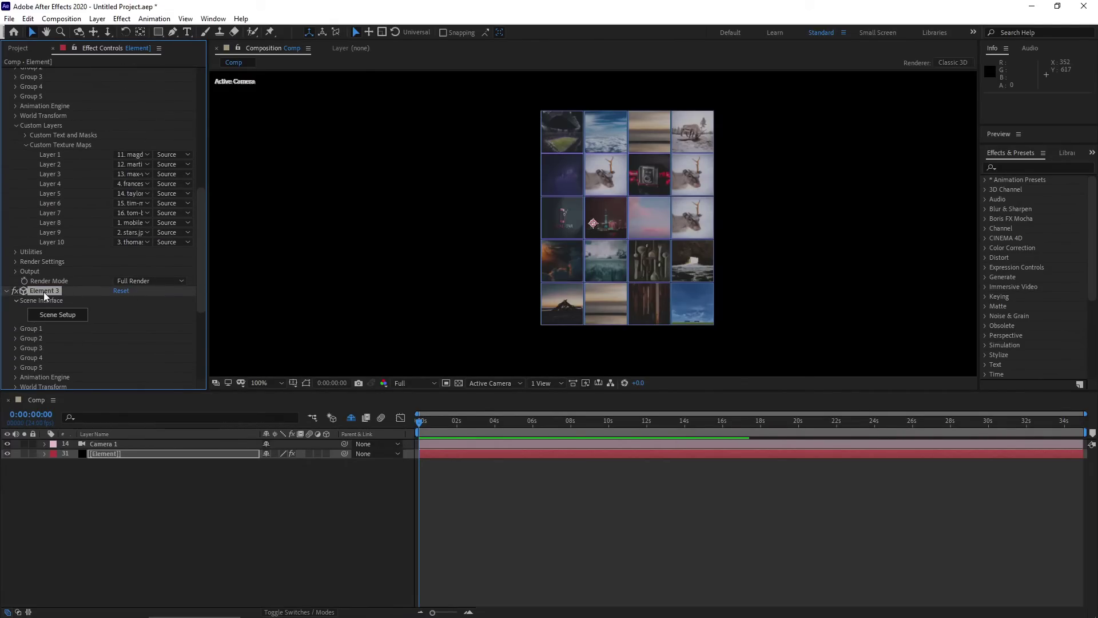
pyautogui.click(180, 283)
pyautogui.click(132, 336)
pyautogui.scroll(-5, 60, 137)
pyautogui.click(58, 128)
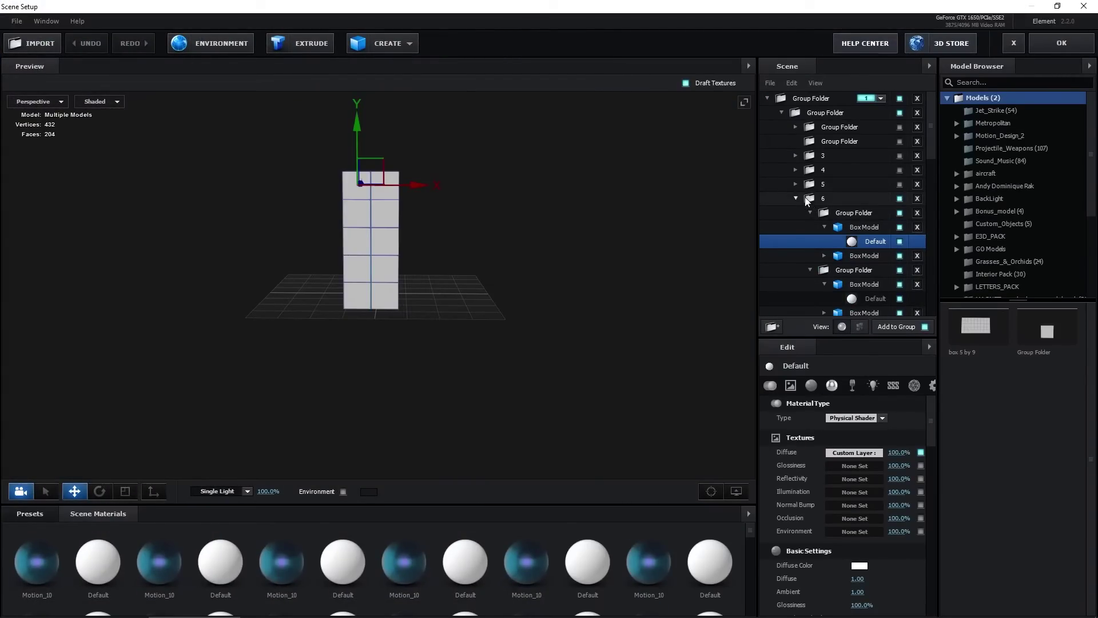
# Show the box columns of folders 4 and 5 and hide folders 6 and 7
pyautogui.click(806, 198)
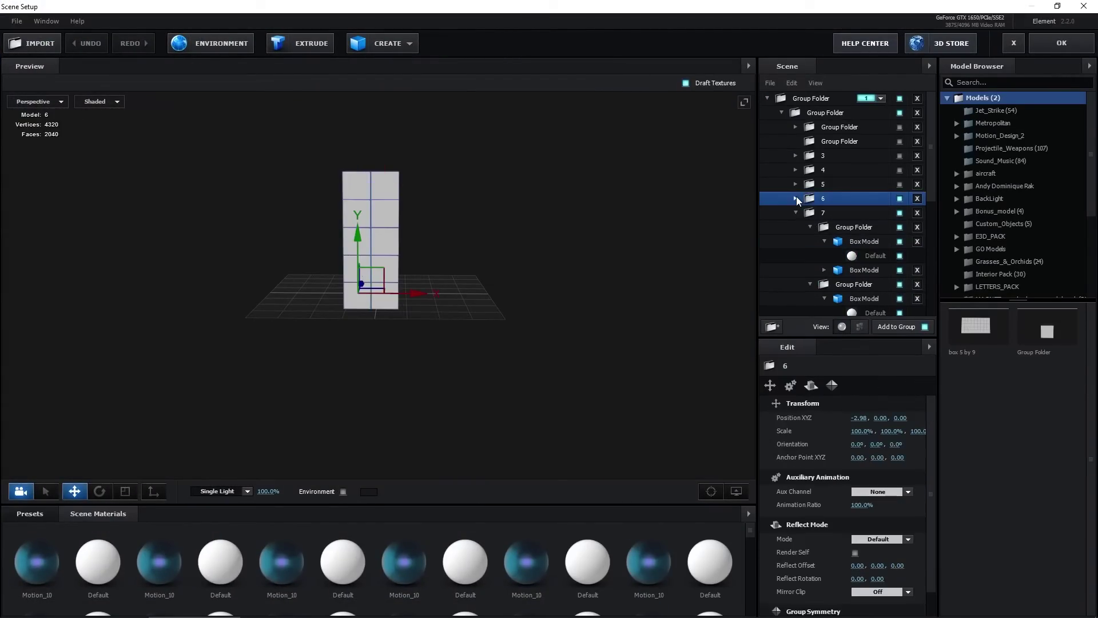
pyautogui.click(796, 197)
pyautogui.click(798, 213)
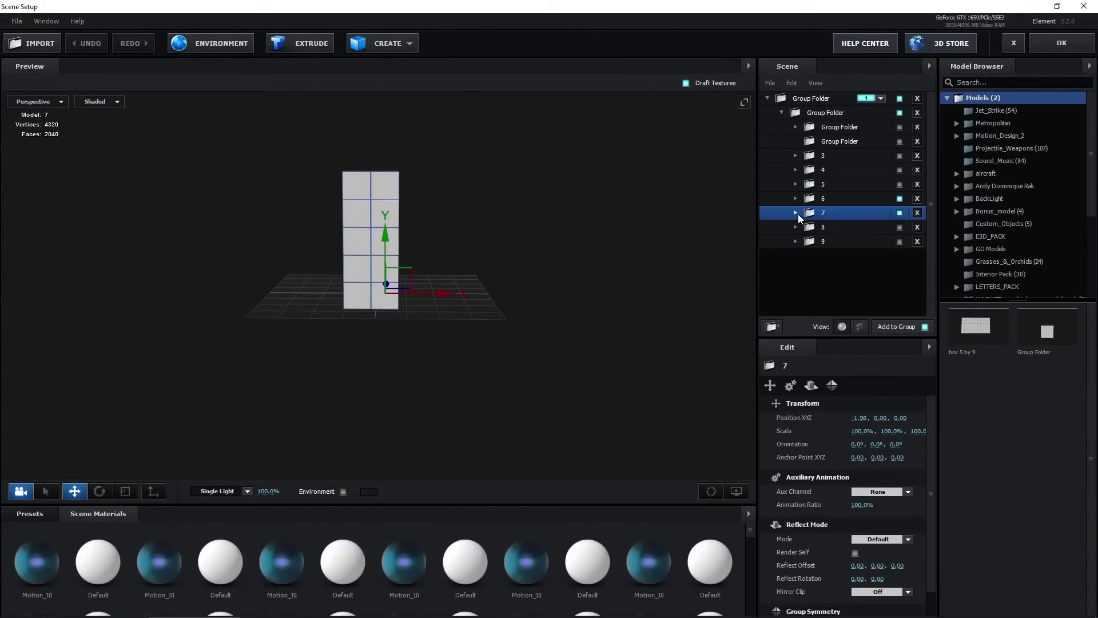
pyautogui.click(900, 185)
pyautogui.click(900, 199)
pyautogui.click(900, 213)
pyautogui.click(899, 170)
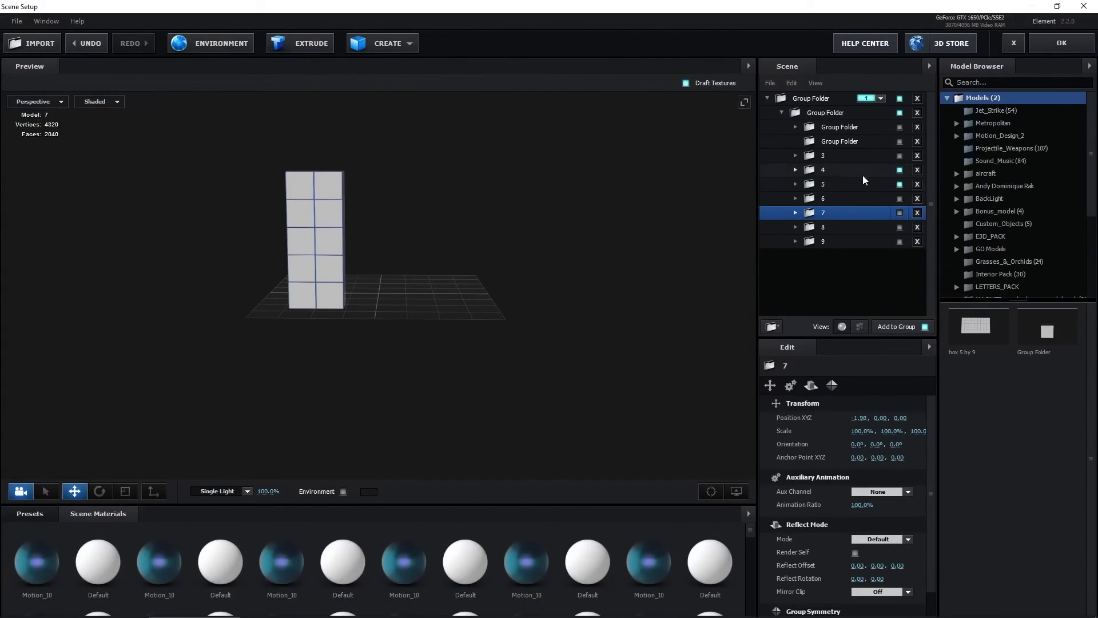
# Give five boxes' materials Custom Layers 1 through 5 as their diffuse textures
pyautogui.click(322, 303)
pyautogui.click(863, 452)
pyautogui.click(851, 383)
pyautogui.click(915, 393)
pyautogui.click(1005, 575)
pyautogui.click(338, 304)
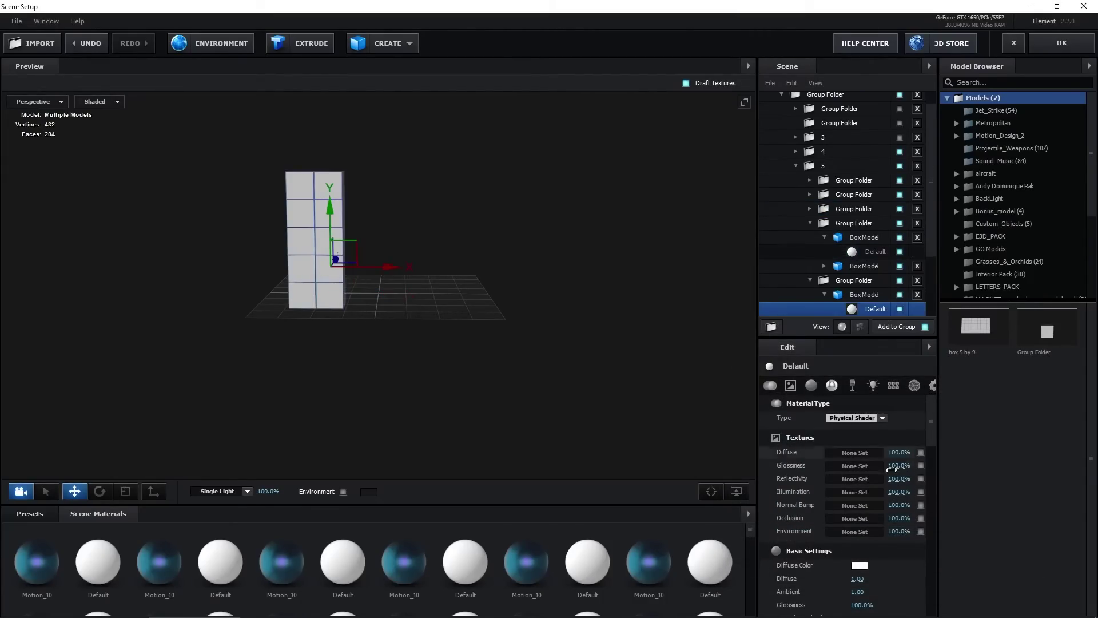
pyautogui.click(869, 448)
pyautogui.click(850, 384)
pyautogui.click(915, 407)
pyautogui.click(1016, 575)
pyautogui.click(321, 238)
pyautogui.click(854, 452)
pyautogui.click(851, 384)
pyautogui.click(915, 420)
pyautogui.click(1017, 575)
pyautogui.click(326, 214)
pyautogui.click(854, 452)
pyautogui.click(851, 384)
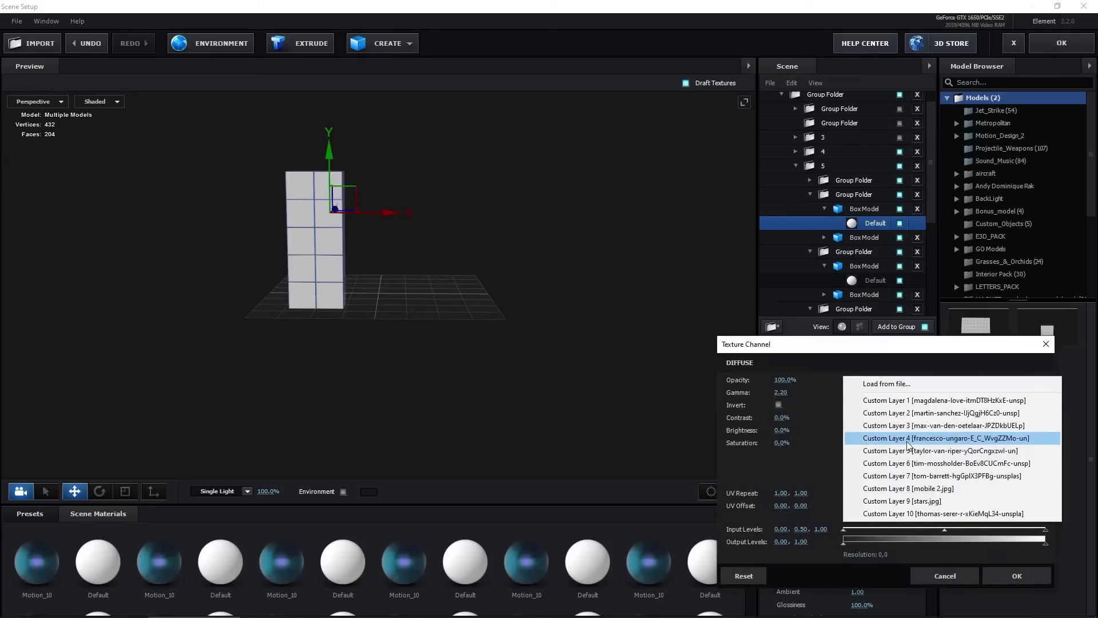
pyautogui.click(915, 433)
pyautogui.click(1017, 575)
pyautogui.click(319, 187)
pyautogui.click(854, 452)
pyautogui.click(851, 384)
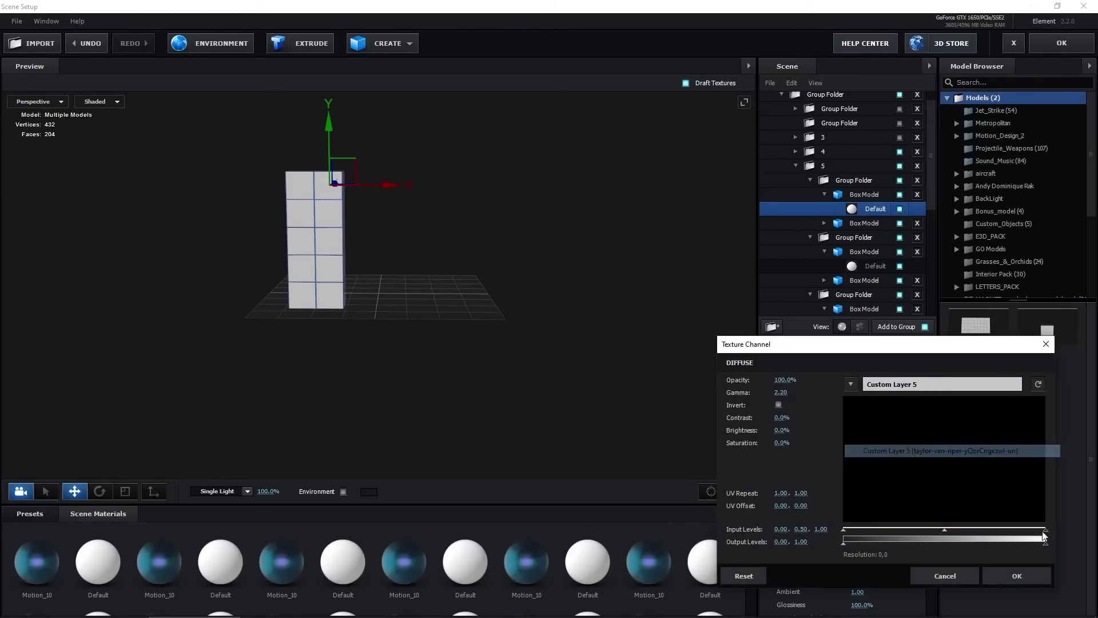
pyautogui.click(915, 446)
pyautogui.click(1016, 576)
# Give the remaining five boxes' materials Custom Layers 6 through 10 as diffuse textures
pyautogui.click(312, 279)
pyautogui.click(854, 452)
pyautogui.click(851, 384)
pyautogui.click(915, 459)
pyautogui.click(1016, 576)
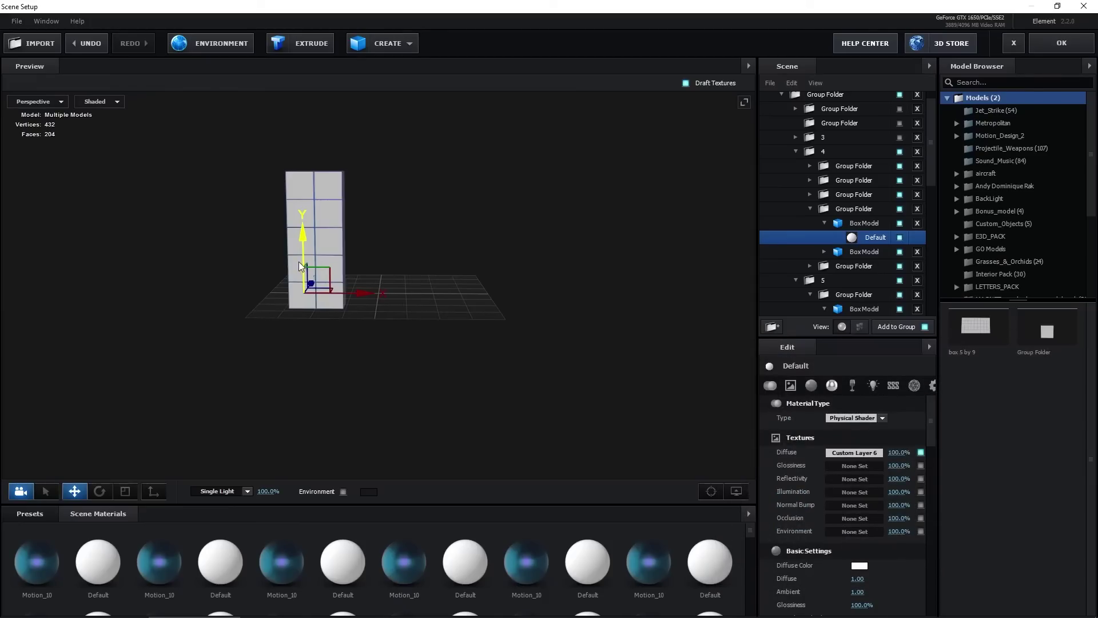
pyautogui.click(289, 256)
pyautogui.click(854, 452)
pyautogui.click(851, 383)
pyautogui.click(915, 472)
pyautogui.click(1016, 575)
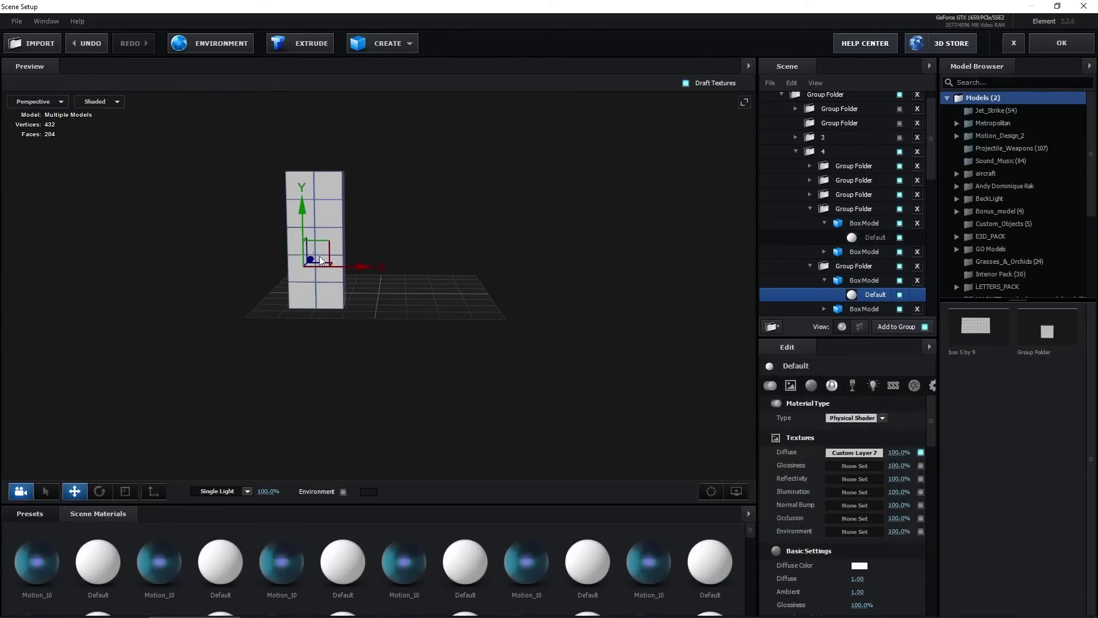
pyautogui.click(298, 232)
pyautogui.click(853, 452)
pyautogui.click(851, 384)
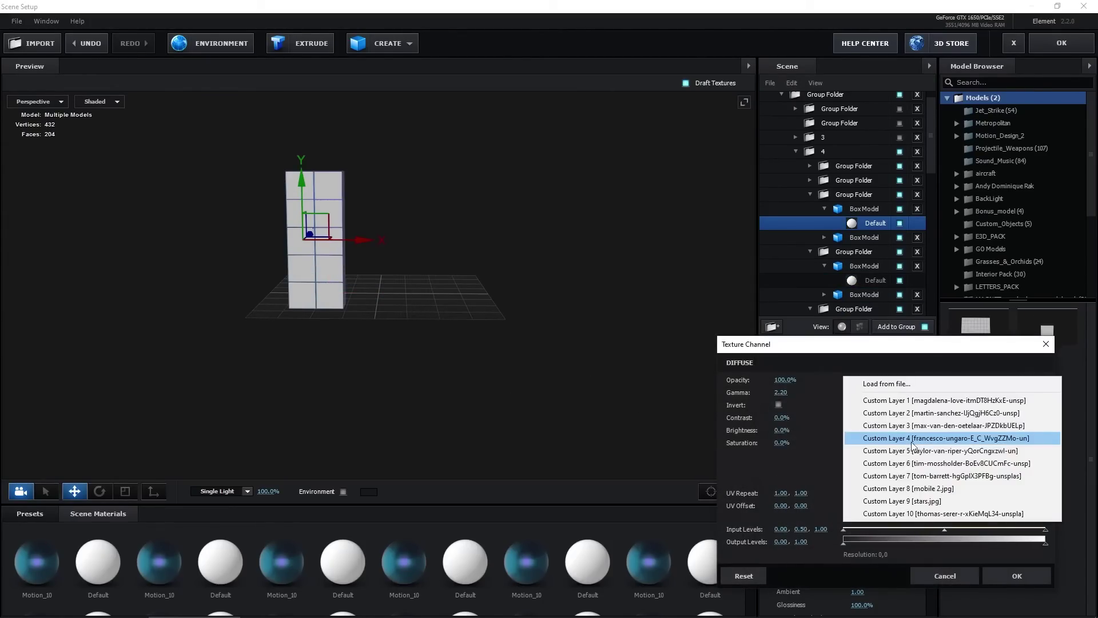
pyautogui.click(915, 486)
pyautogui.click(1016, 576)
pyautogui.click(300, 208)
pyautogui.click(854, 452)
pyautogui.click(851, 384)
pyautogui.click(915, 499)
pyautogui.click(1016, 575)
pyautogui.click(303, 185)
pyautogui.click(854, 452)
pyautogui.click(851, 384)
pyautogui.click(906, 512)
pyautogui.click(1016, 575)
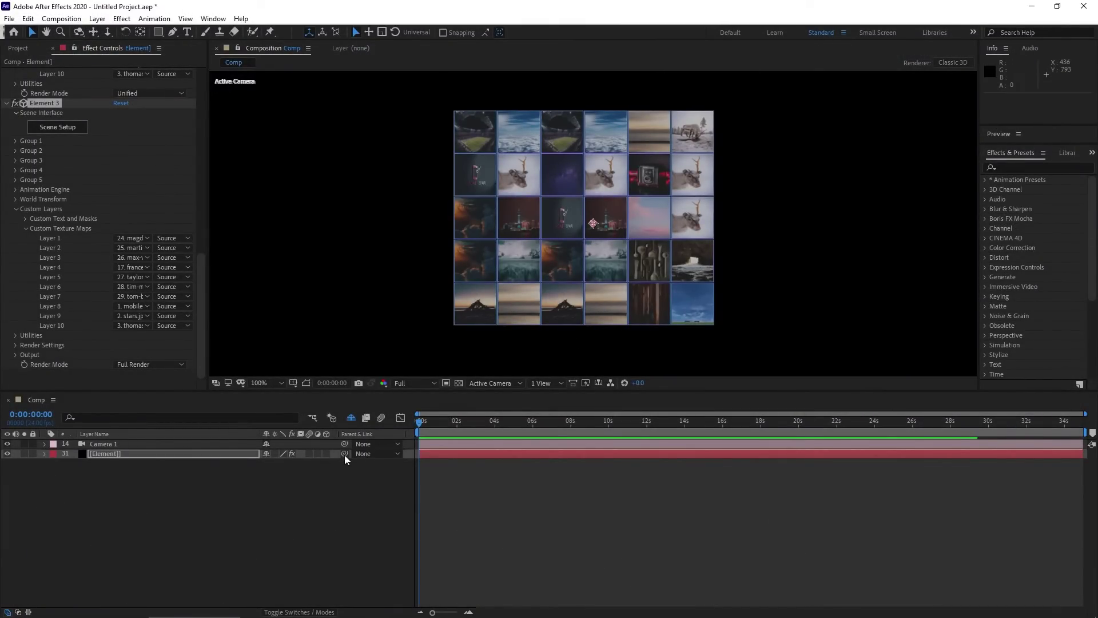
# Duplicate Element 3 as Element 4 with Ctrl+D and set Element 3's render mode to Unified
pyautogui.click(6, 103)
pyautogui.click(6, 81)
pyautogui.click(6, 72)
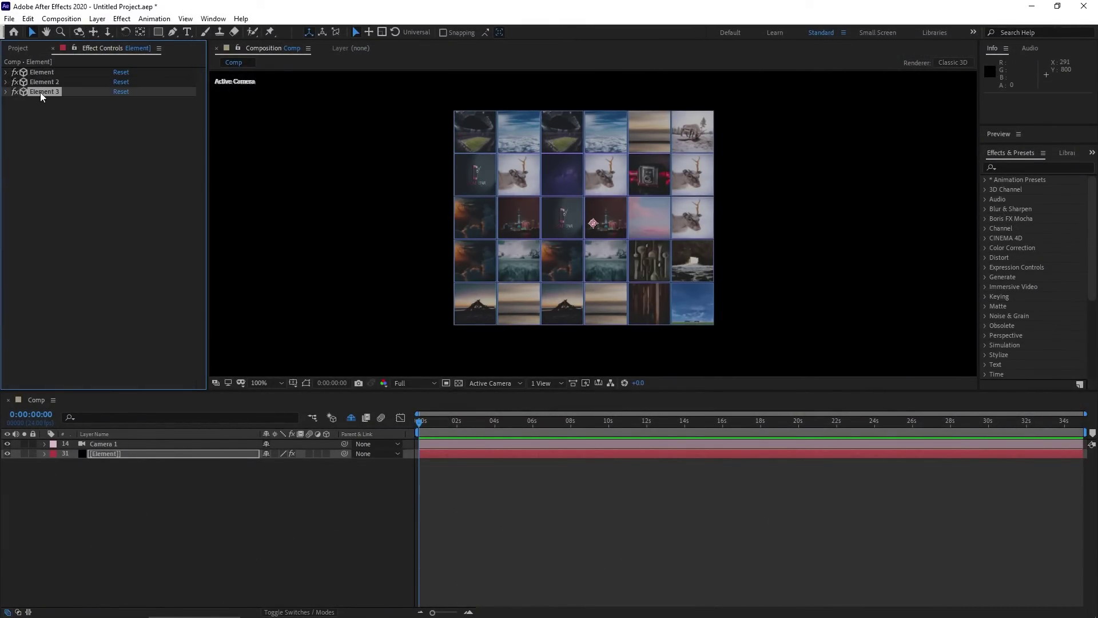
pyautogui.click(6, 92)
pyautogui.hotkey('ctrl', 'd')
pyautogui.click(169, 352)
pyautogui.click(140, 401)
# Give Element 4's custom texture Layers 1–10 a different mix of photos
pyautogui.scroll(-5, 135, 304)
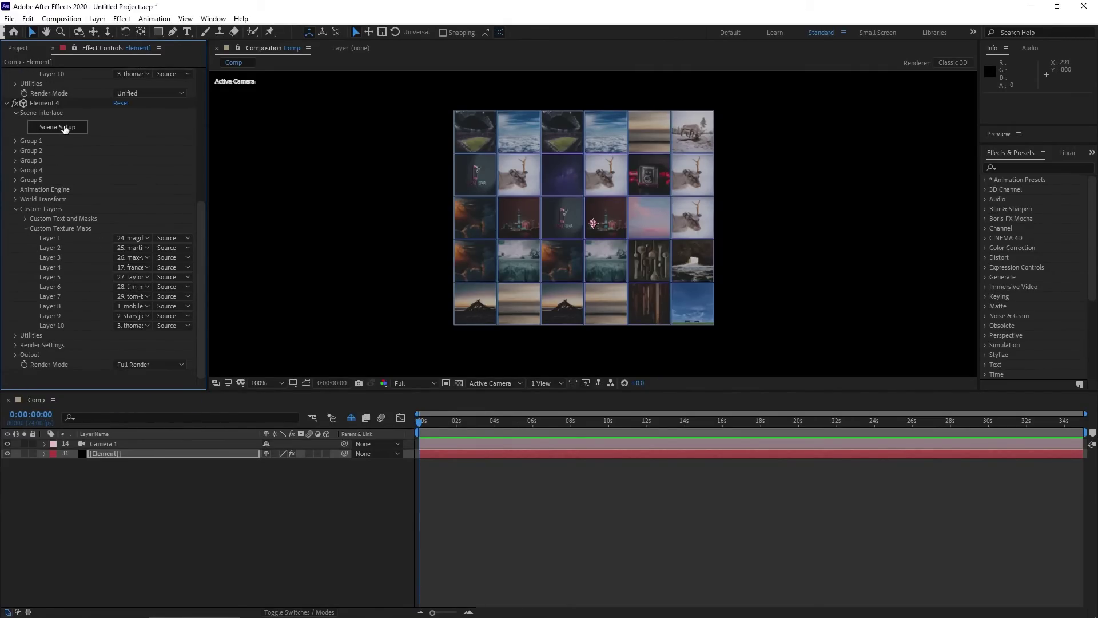
pyautogui.click(132, 238)
pyautogui.click(223, 321)
pyautogui.click(131, 248)
pyautogui.click(229, 433)
pyautogui.click(131, 258)
pyautogui.click(217, 446)
pyautogui.click(132, 267)
pyautogui.click(229, 270)
pyautogui.click(132, 277)
pyautogui.click(224, 597)
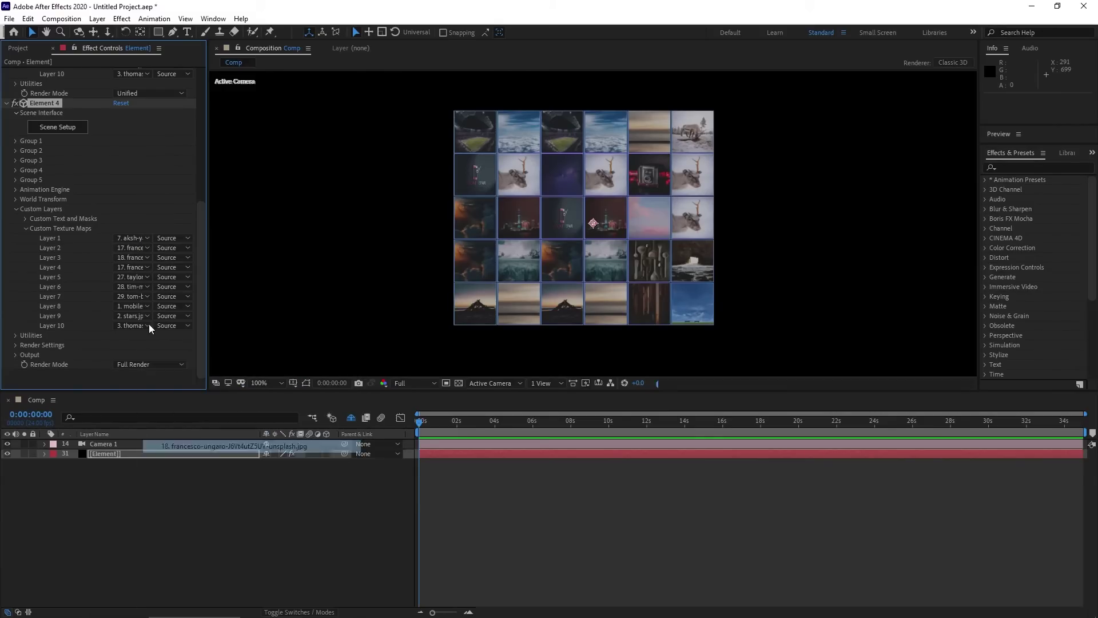
pyautogui.click(132, 287)
pyautogui.click(229, 433)
pyautogui.click(131, 296)
# Check Element 4's box columns in Scene Setup and apply the scene
pyautogui.click(52, 127)
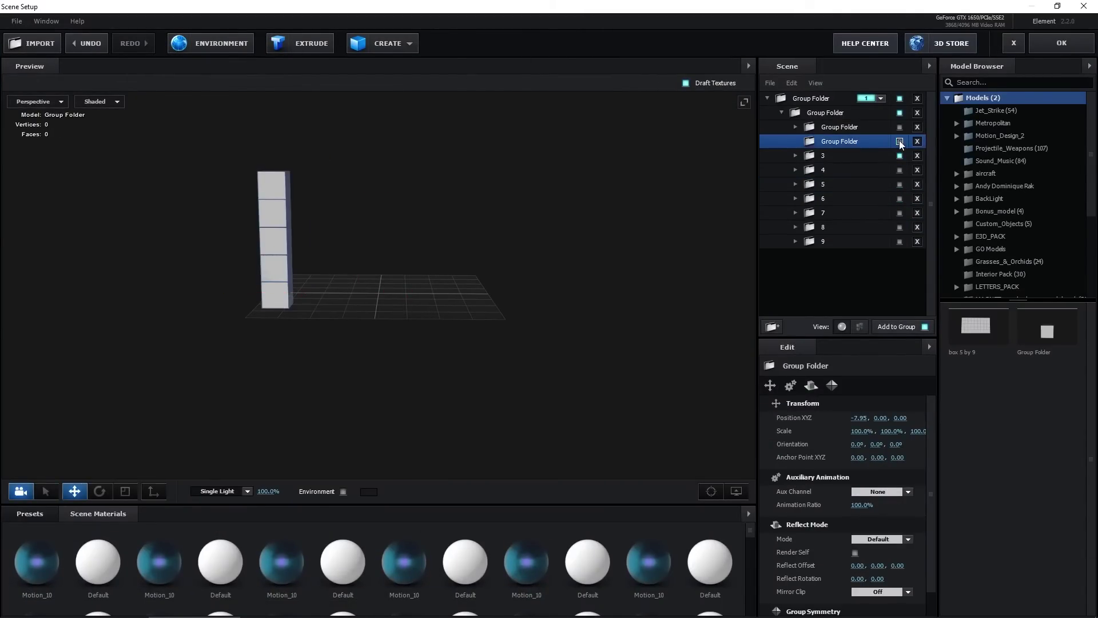
pyautogui.click(900, 127)
pyautogui.click(898, 125)
pyautogui.click(1062, 43)
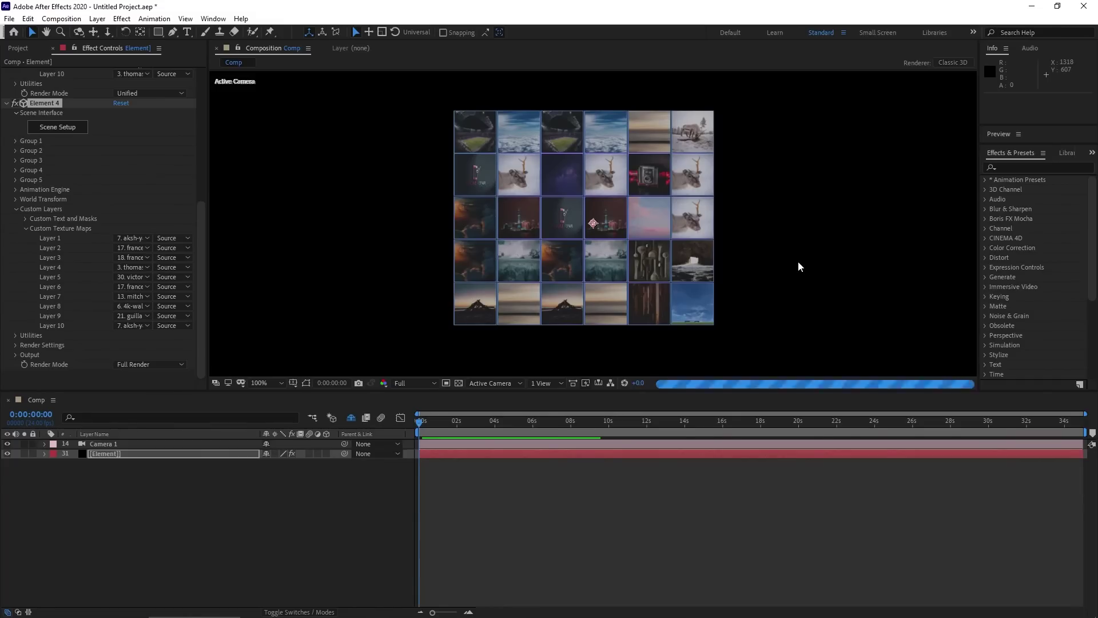
# Open a box material's diffuse texture channel and its list of texture layers
pyautogui.click(58, 127)
pyautogui.click(856, 449)
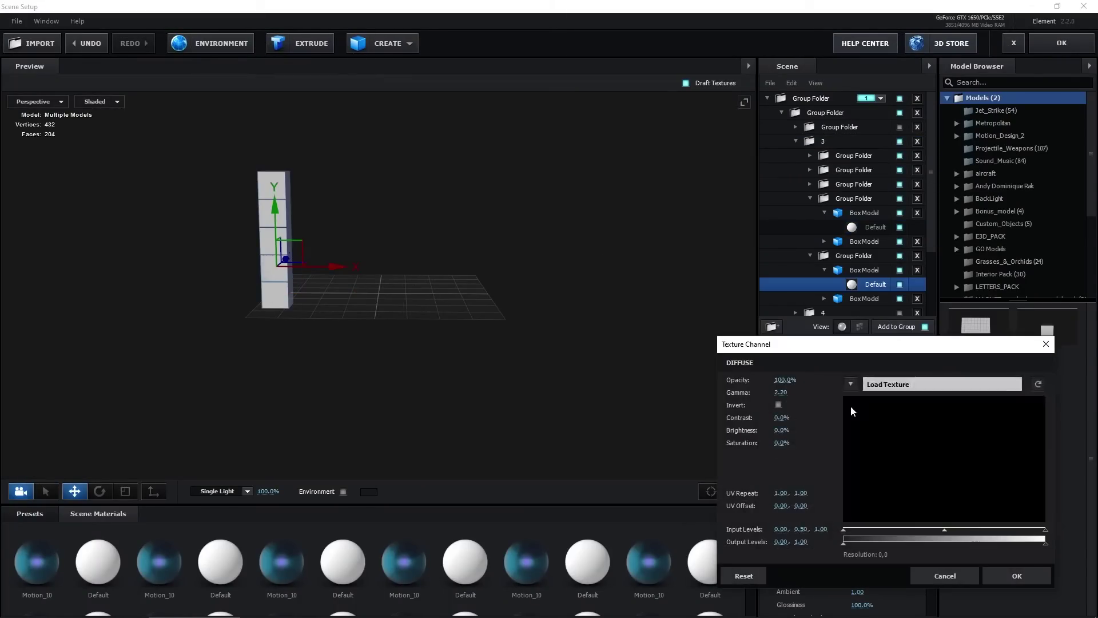
pyautogui.click(892, 384)
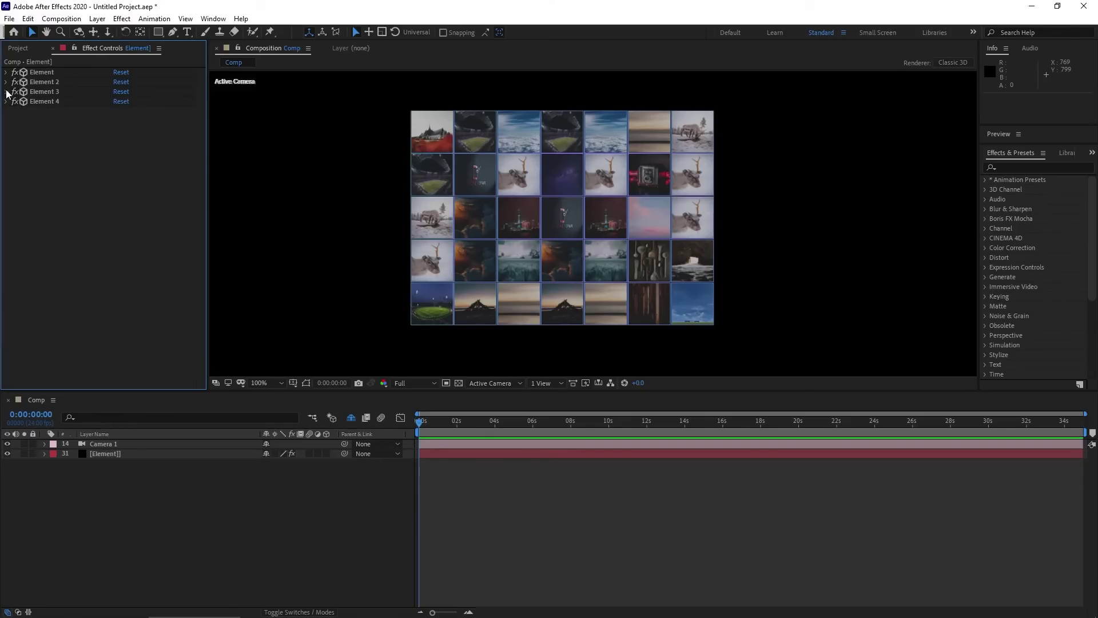
# Duplicate Element 4 as Element 5 and set Element 4's render mode to Unified
pyautogui.hotkey('ctrl', 'd')
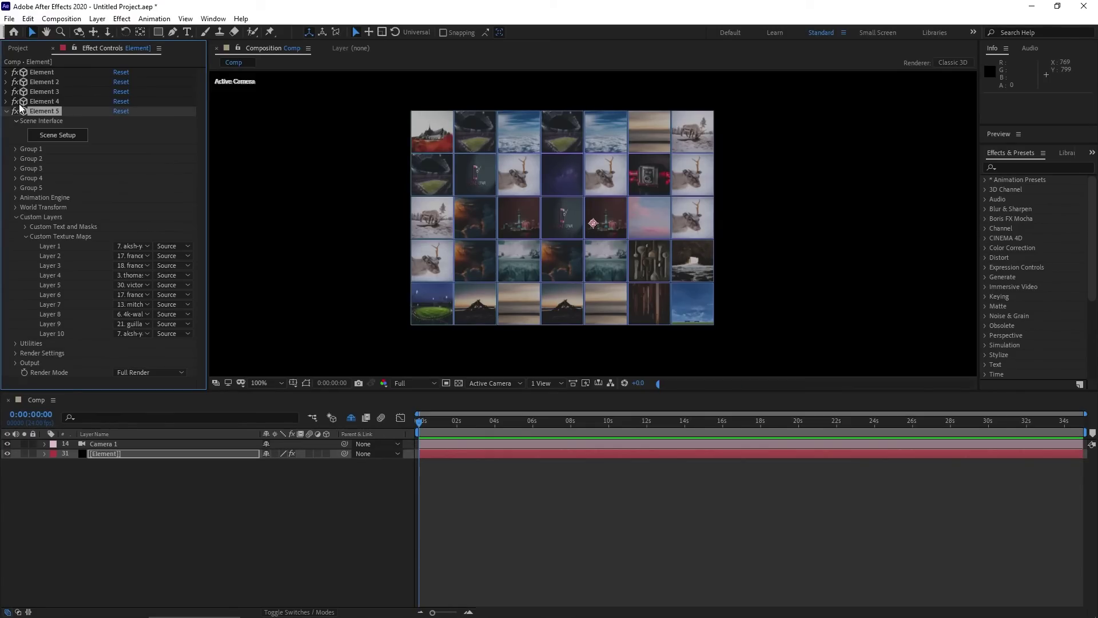
pyautogui.click(7, 101)
pyautogui.click(148, 362)
pyautogui.click(157, 400)
pyautogui.scroll(-5, 160, 361)
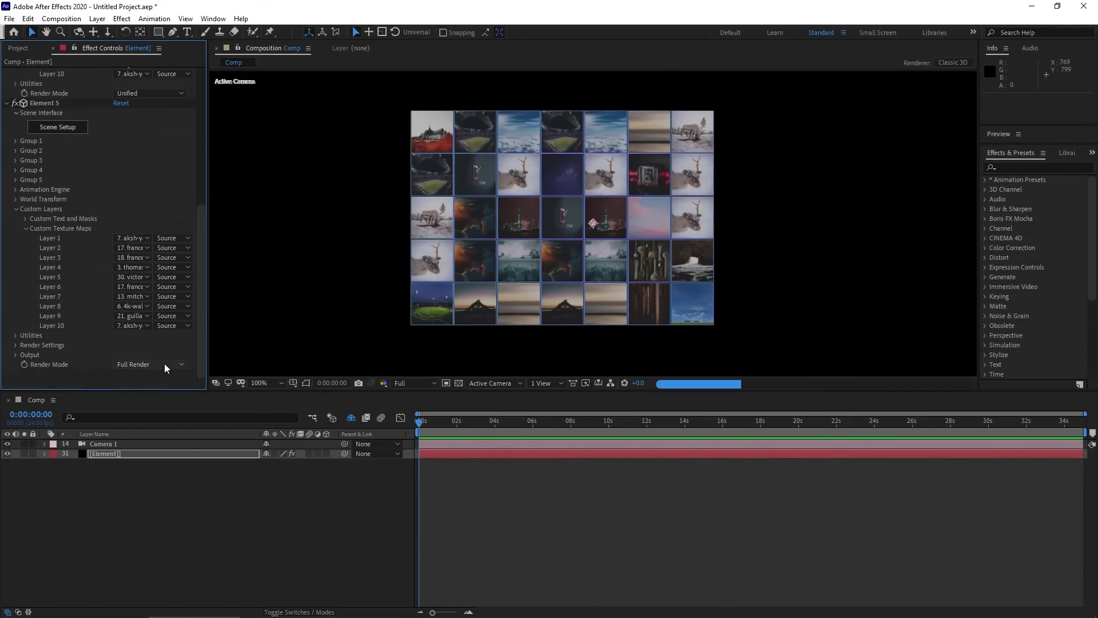
# In Element 5's Scene Setup, hide folder 3, show the group folder, and apply Custom Layer 3 to boxes
pyautogui.click(57, 126)
pyautogui.click(798, 141)
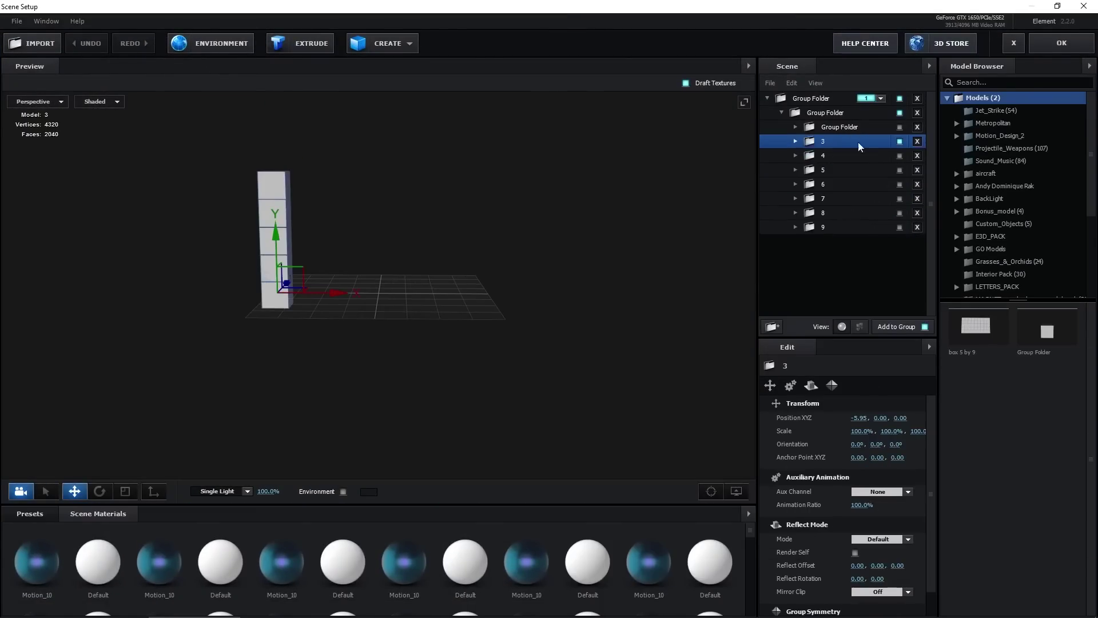
pyautogui.click(899, 142)
pyautogui.click(899, 127)
pyautogui.click(796, 126)
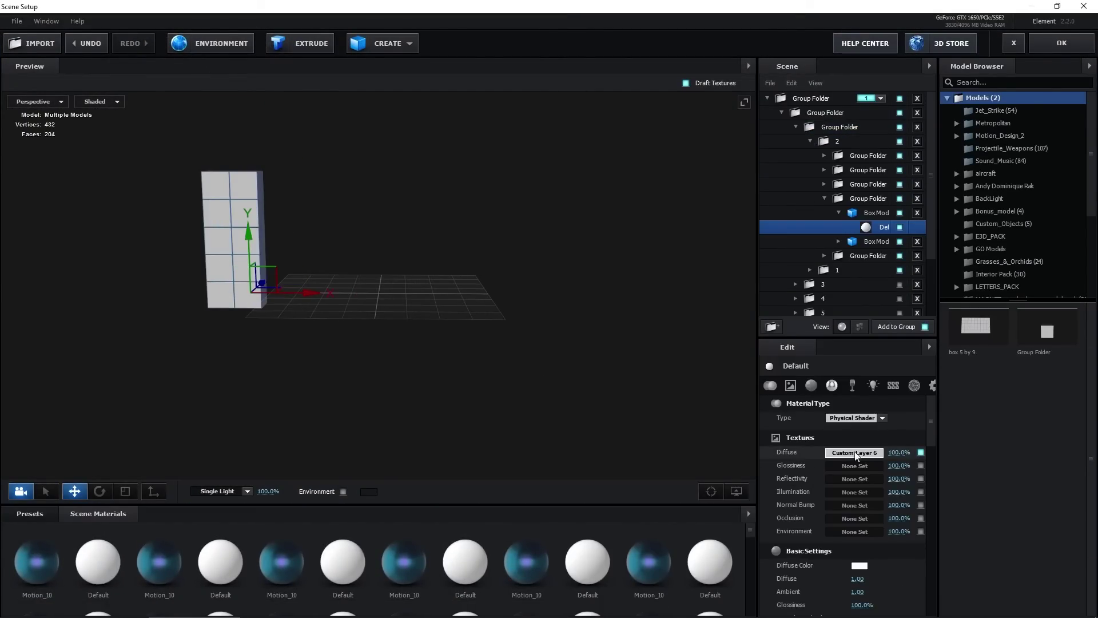
pyautogui.click(241, 238)
pyautogui.click(210, 217)
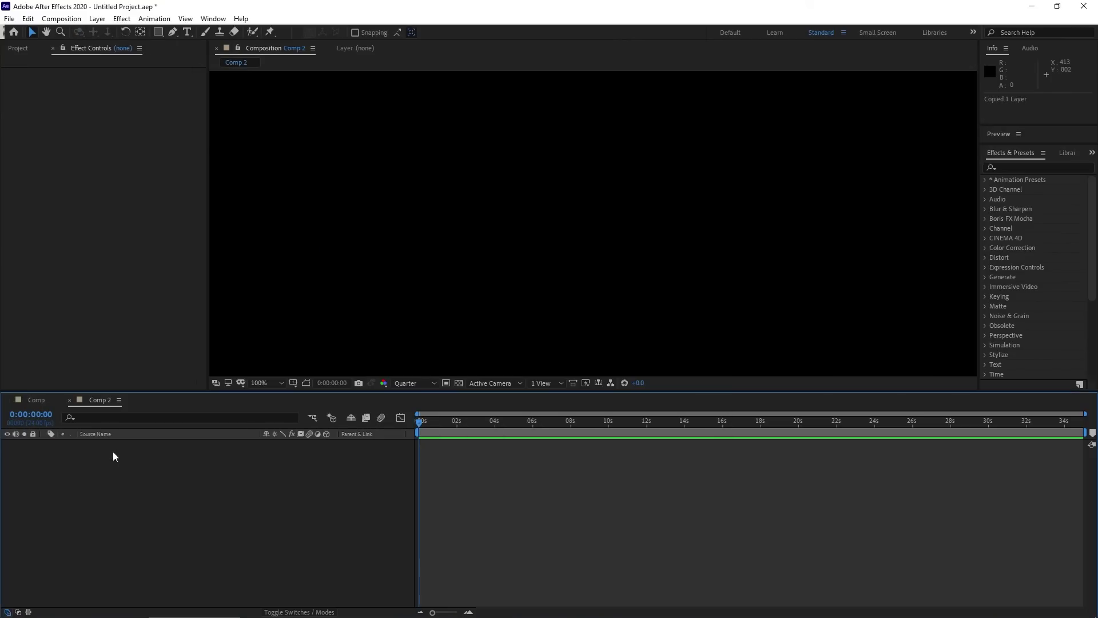
# Orbit the camera to tilt the wall into perspective, collapse Element 4 and 5, then preview
pyautogui.moveTo(595, 223); pyautogui.dragTo(581, 277)
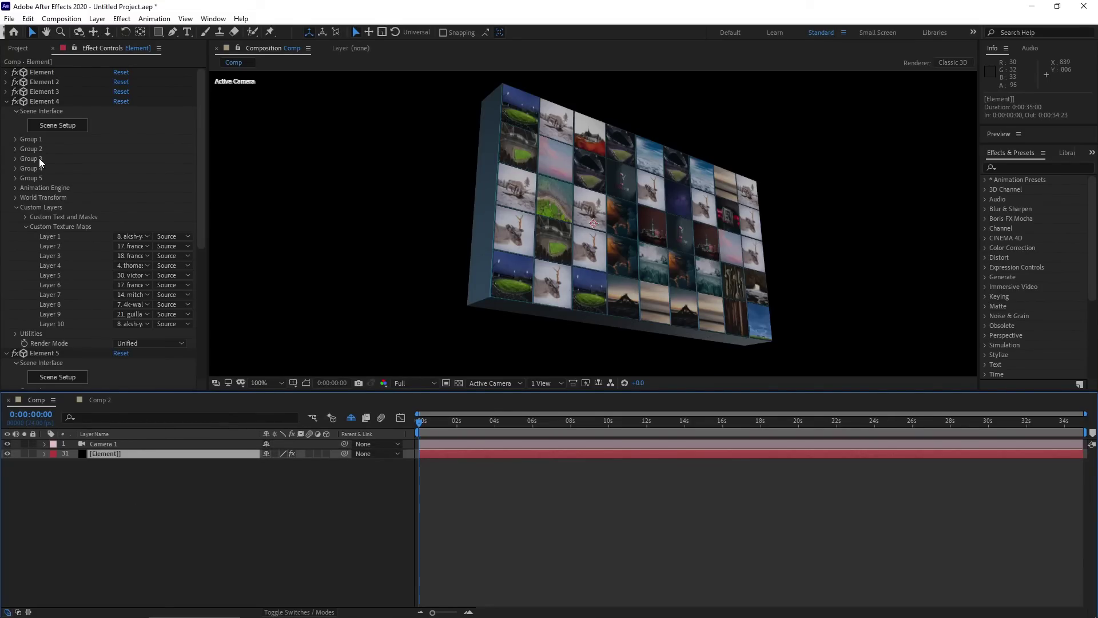
pyautogui.click(6, 103)
pyautogui.click(7, 111)
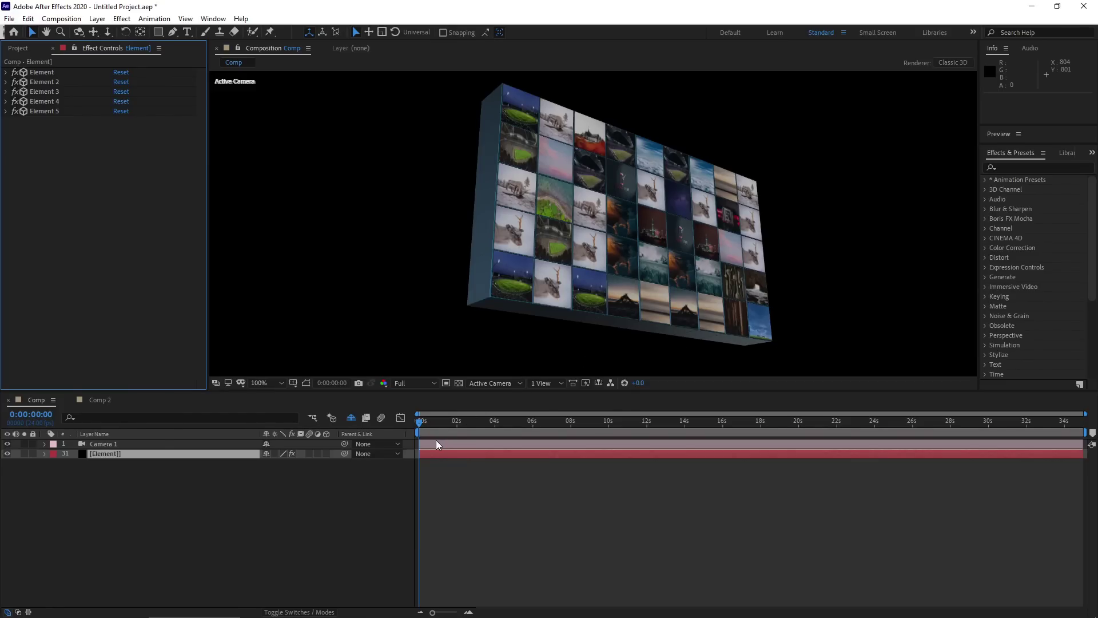
pyautogui.press('space')
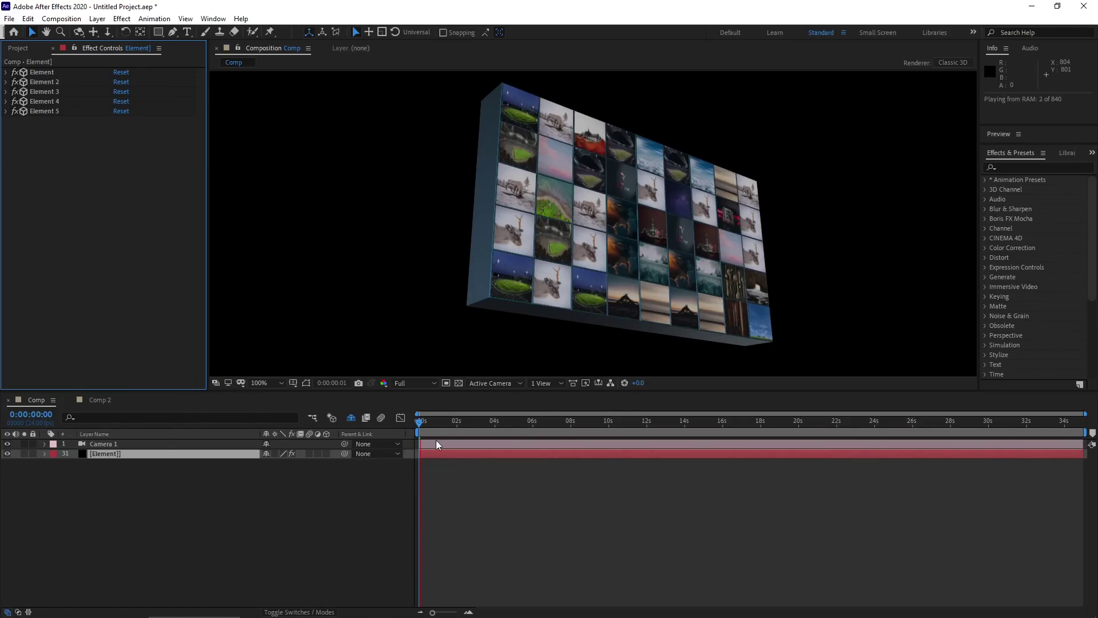